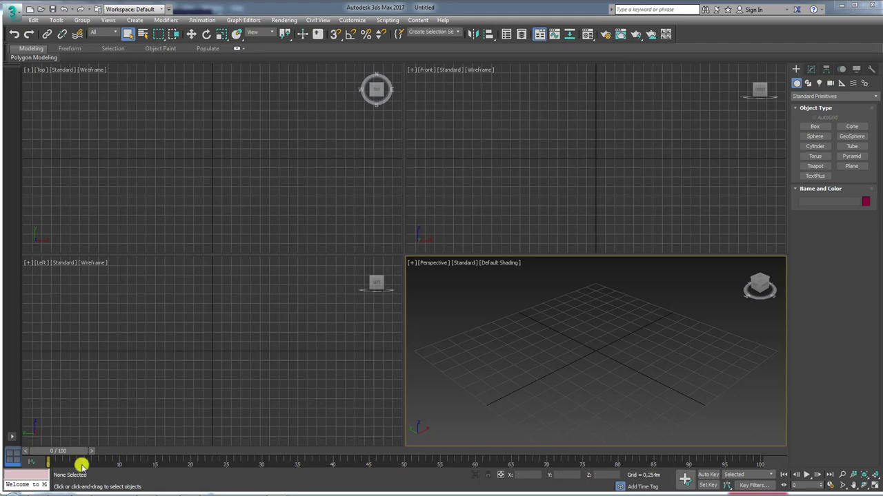
# - Find the YouTube comment requesting a 'tijolo esmaltado cobogó' brick and highlight the brick name
pyautogui.click(72, 494)
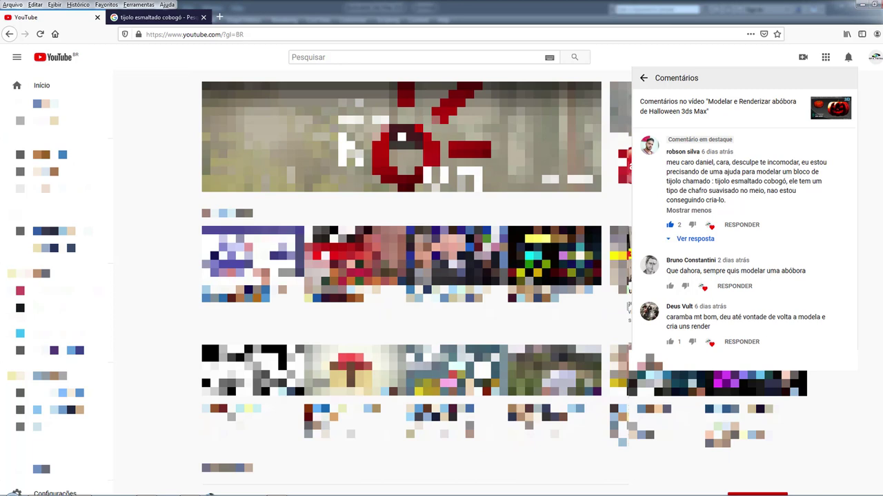
pyautogui.moveTo(714, 181); pyautogui.dragTo(786, 181)
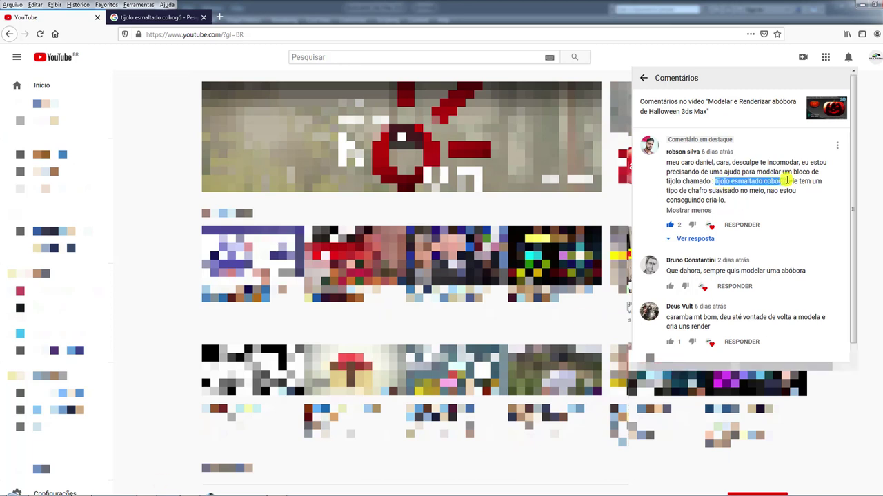
# - Review the Google Images photos of glazed cobogó bricks, then go back to 3ds Max
pyautogui.click(155, 17)
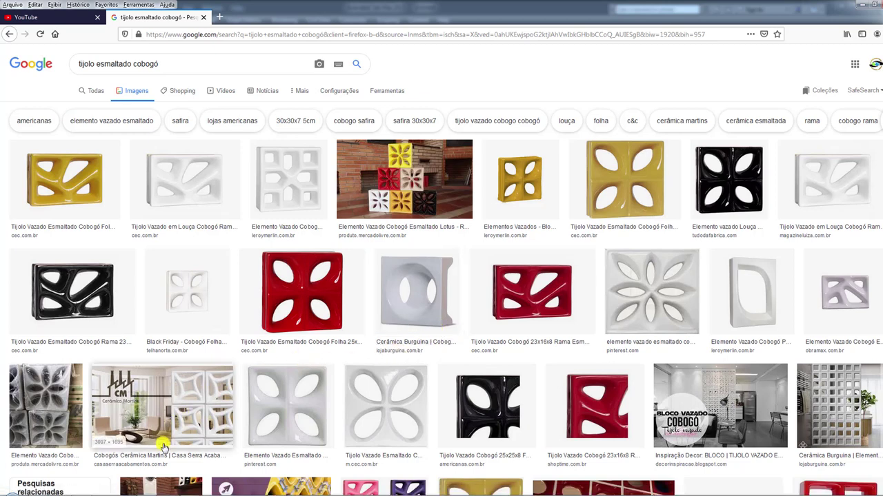
pyautogui.click(144, 492)
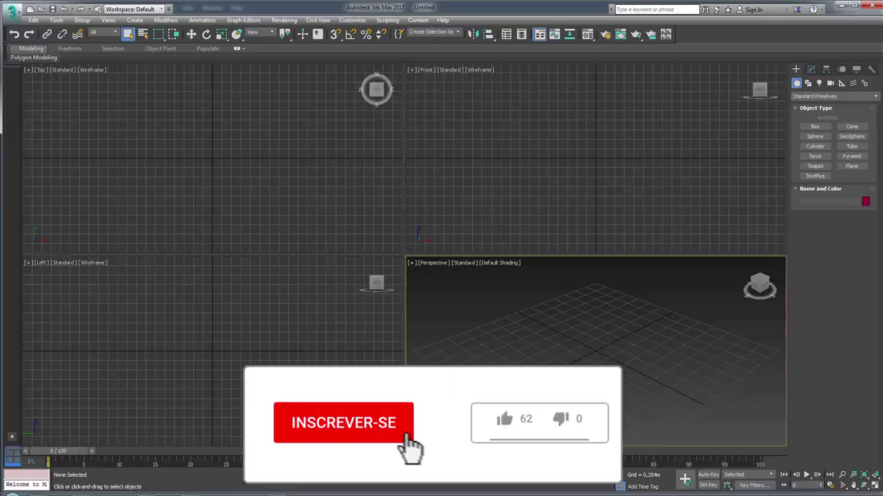
# - Draw a plane in the Front viewport with length and width segments set to 1
pyautogui.click(583, 193)
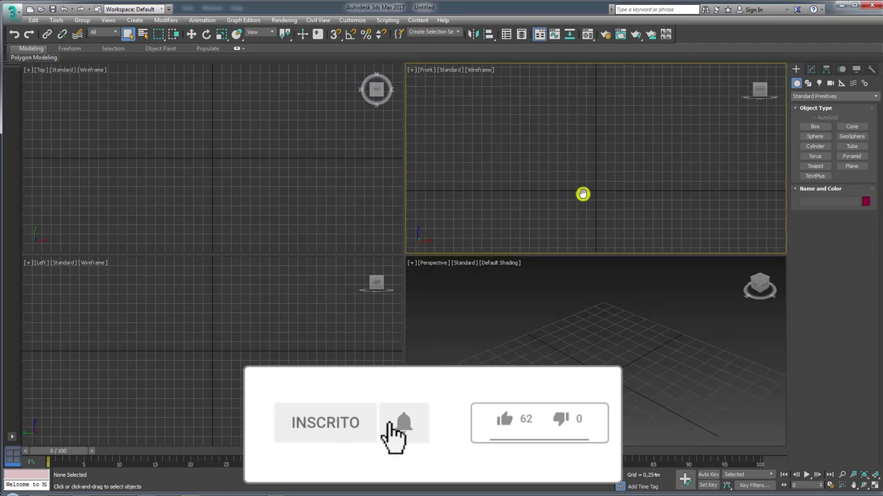
pyautogui.click(851, 156)
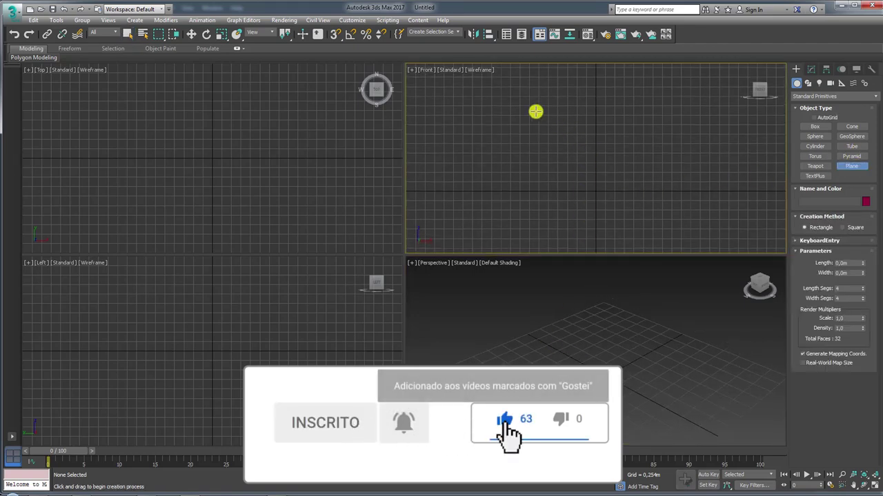
pyautogui.moveTo(517, 111)
pyautogui.mouseDown()
pyautogui.moveTo(648, 186)
pyautogui.moveTo(688, 192)
pyautogui.mouseUp()
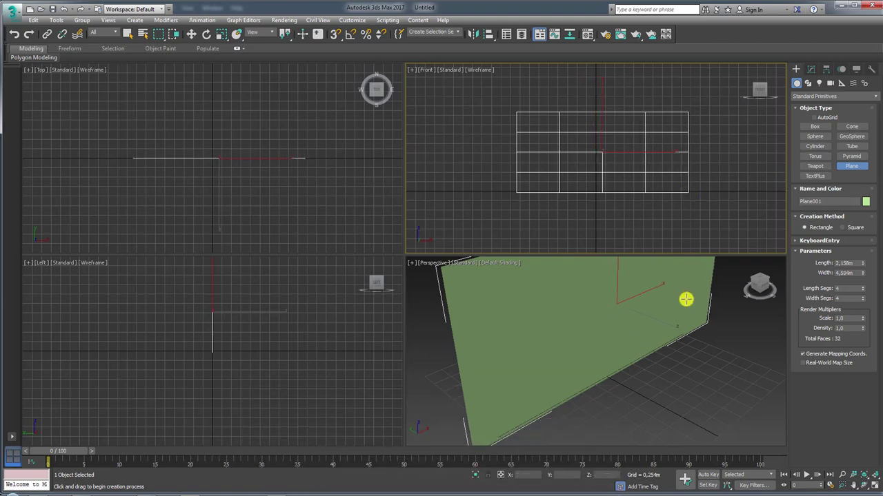
pyautogui.rightClick(862, 298)
pyautogui.rightClick(862, 288)
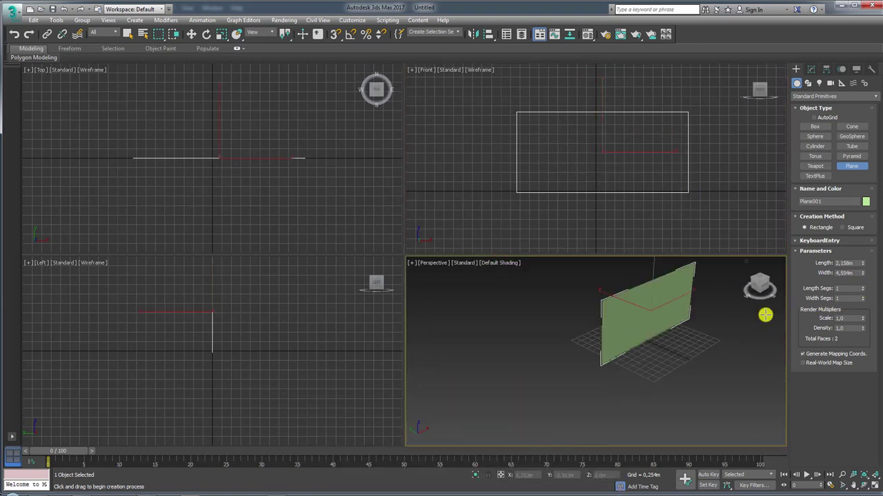
pyautogui.moveTo(652, 312); pyautogui.dragTo(607, 353, button='middle')
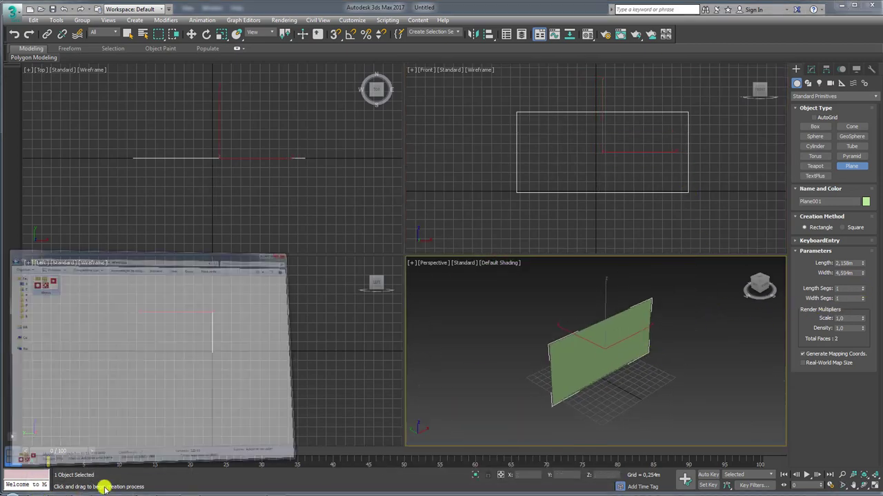
# - Texture the plane with the blocos.jpg reference image and move it left
pyautogui.click(105, 488)
pyautogui.moveTo(52, 117); pyautogui.dragTo(586, 359)
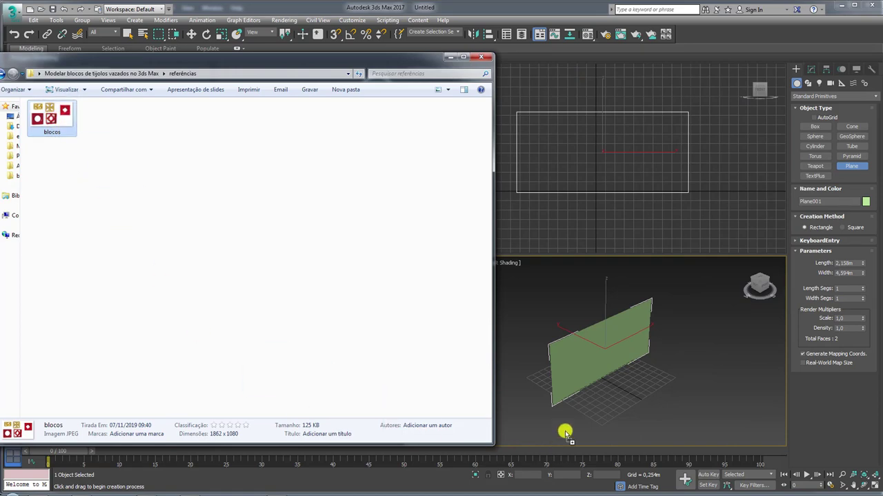
pyautogui.click(449, 58)
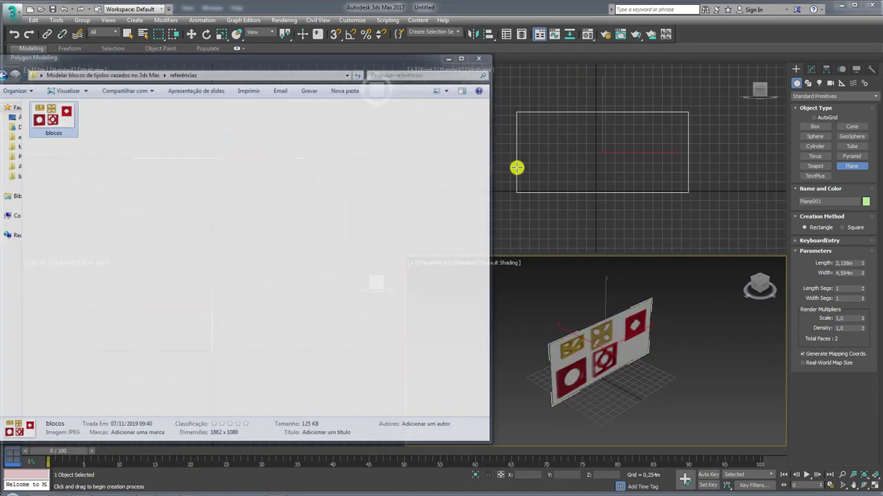
pyautogui.press('w')
pyautogui.moveTo(574, 350); pyautogui.dragTo(501, 337)
pyautogui.moveTo(583, 361)
pyautogui.keyDown('alt'); pyautogui.mouseDown(button='middle')
pyautogui.moveTo(516, 351)
pyautogui.moveTo(562, 316)
pyautogui.mouseUp(button='middle'); pyautogui.keyUp('alt')
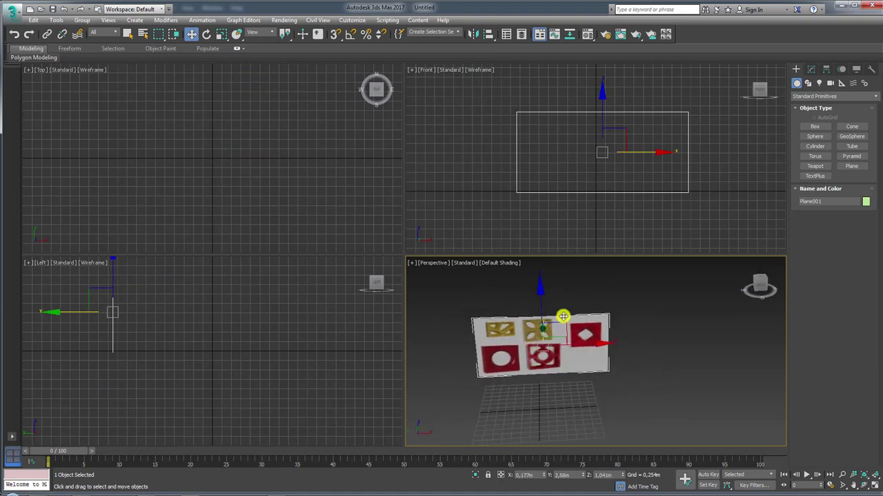
# - Try stretching the reference plane taller, then undo the change
pyautogui.press('r')
pyautogui.moveTo(512, 272); pyautogui.dragTo(540, 277)
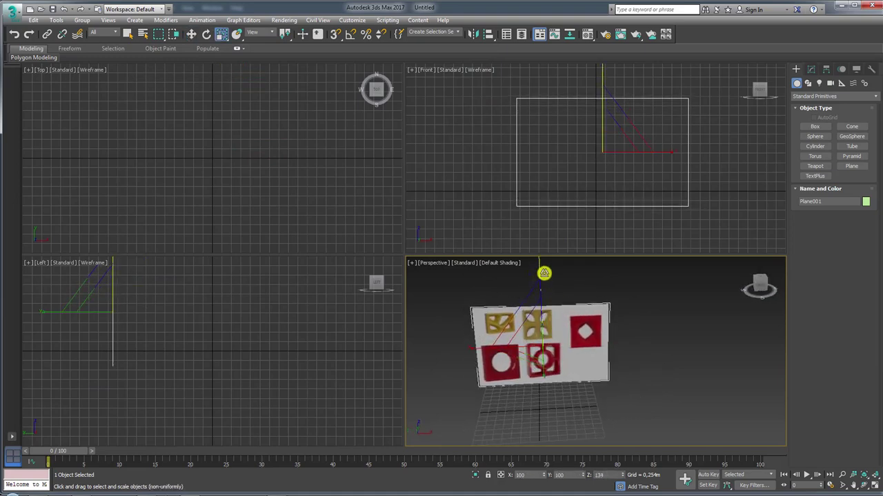
pyautogui.hotkey('ctrl', 'z')
pyautogui.hotkey('shift', 'z')
pyautogui.hotkey('ctrl', 'z')
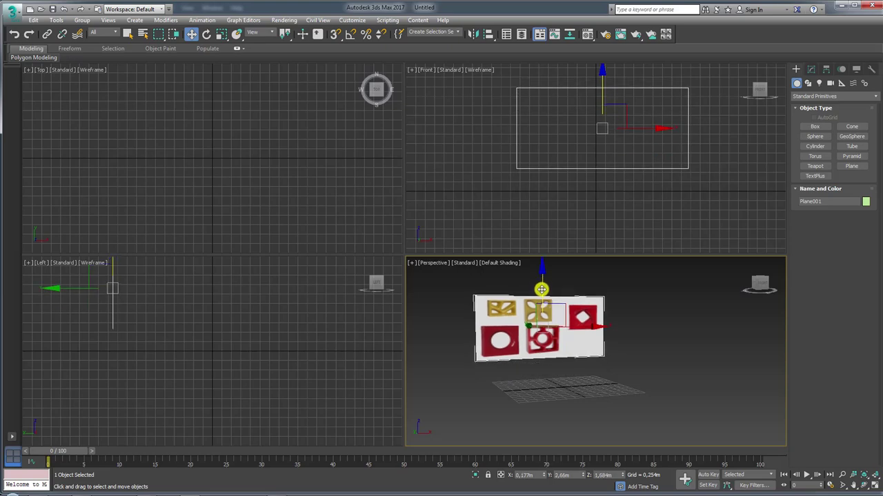
pyautogui.moveTo(545, 306)
pyautogui.keyDown('alt'); pyautogui.mouseDown(button='middle')
pyautogui.moveTo(553, 318)
pyautogui.moveTo(552, 295)
pyautogui.mouseUp(button='middle'); pyautogui.keyUp('alt')
pyautogui.moveTo(551, 291); pyautogui.dragTo(550, 283)
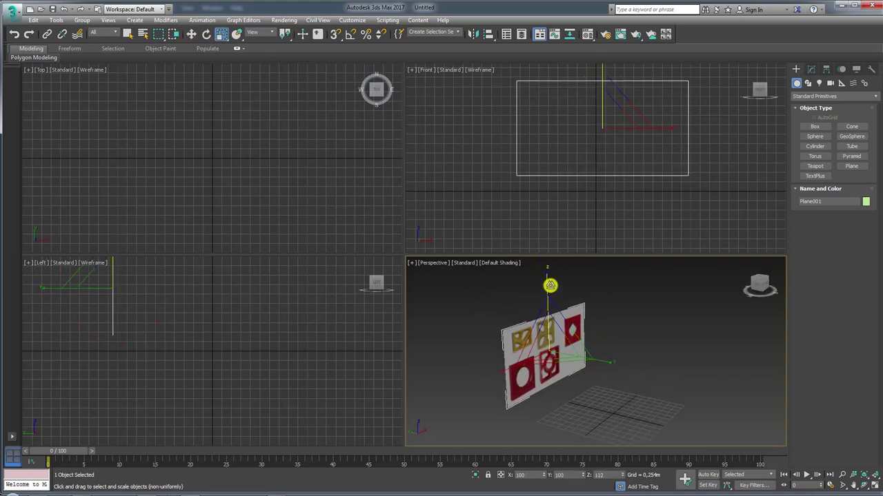
pyautogui.moveTo(519, 338)
pyautogui.keyDown('alt'); pyautogui.mouseDown(button='middle')
pyautogui.moveTo(601, 375)
pyautogui.moveTo(740, 399)
pyautogui.mouseUp(button='middle'); pyautogui.keyUp('alt')
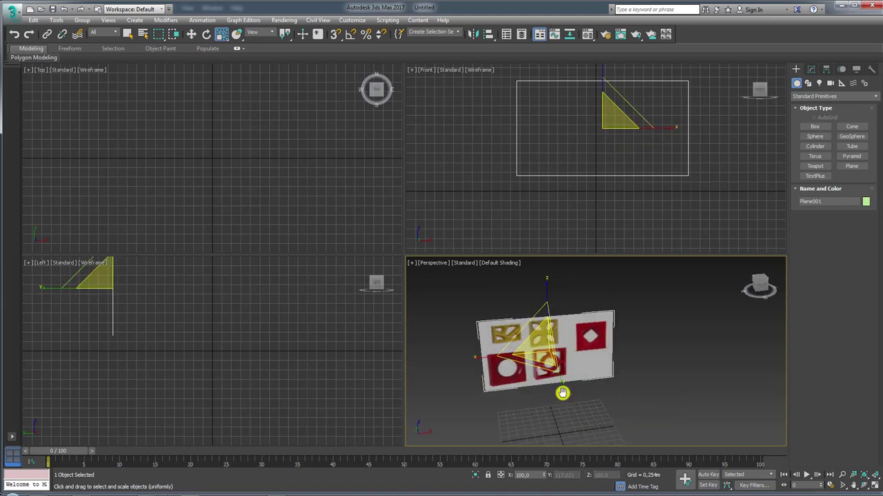
# - Maximize the Perspective view, zoom in on the red ring-and-arms bricks, then switch to Front view
pyautogui.click(875, 485)
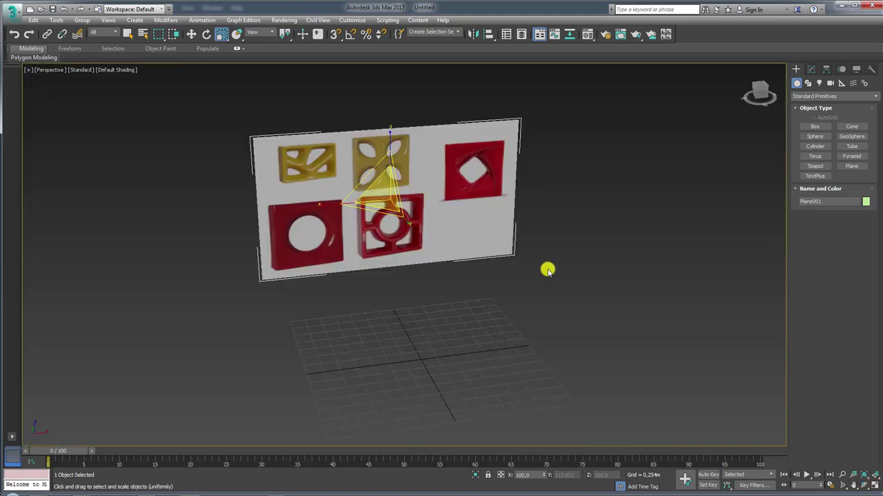
pyautogui.moveTo(555, 273)
pyautogui.keyDown('alt'); pyautogui.mouseDown(button='middle')
pyautogui.moveTo(567, 296)
pyautogui.moveTo(532, 296)
pyautogui.moveTo(548, 282)
pyautogui.mouseUp(button='middle'); pyautogui.keyUp('alt')
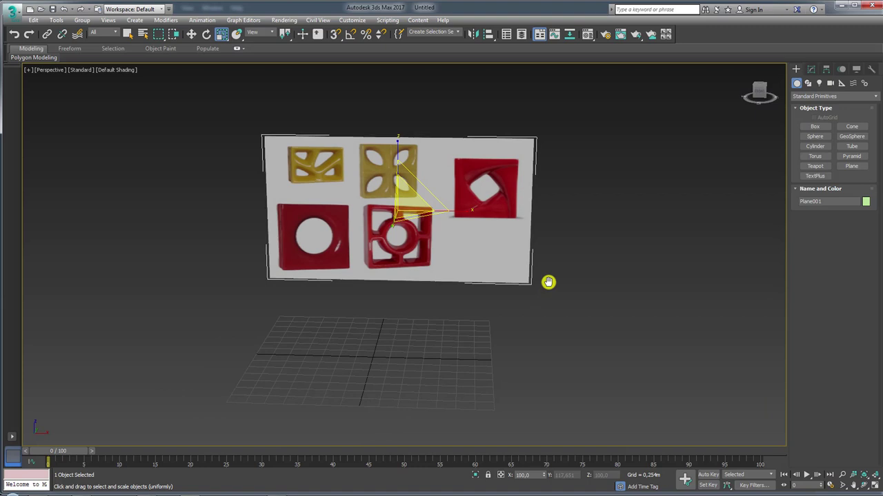
pyautogui.moveTo(346, 209)
pyautogui.mouseDown()
pyautogui.moveTo(308, 209)
pyautogui.moveTo(315, 266)
pyautogui.moveTo(329, 207)
pyautogui.mouseUp()
pyautogui.scroll(5, 439, 305)
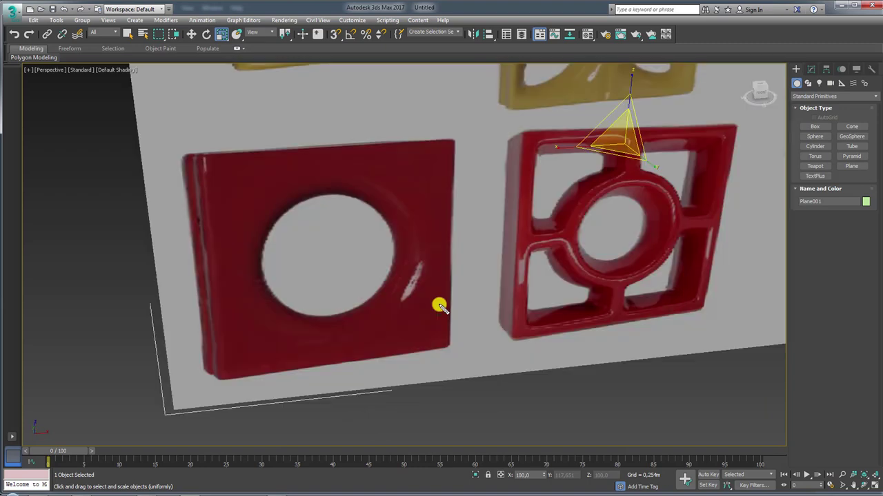
pyautogui.moveTo(375, 291)
pyautogui.mouseDown()
pyautogui.moveTo(376, 305)
pyautogui.moveTo(408, 310)
pyautogui.moveTo(372, 302)
pyautogui.moveTo(388, 280)
pyautogui.moveTo(373, 297)
pyautogui.moveTo(400, 310)
pyautogui.mouseUp()
pyautogui.scroll(-5, 455, 303)
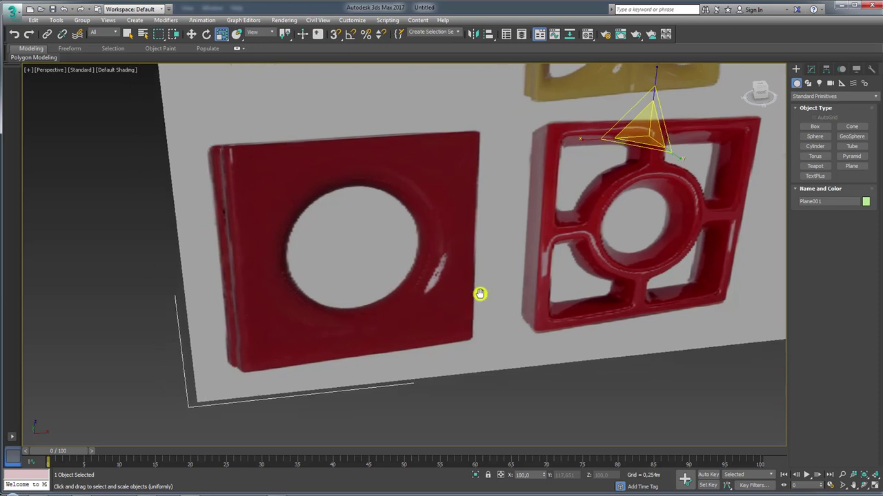
pyautogui.scroll(-5, 547, 288)
pyautogui.moveTo(518, 268); pyautogui.dragTo(567, 312, button='middle')
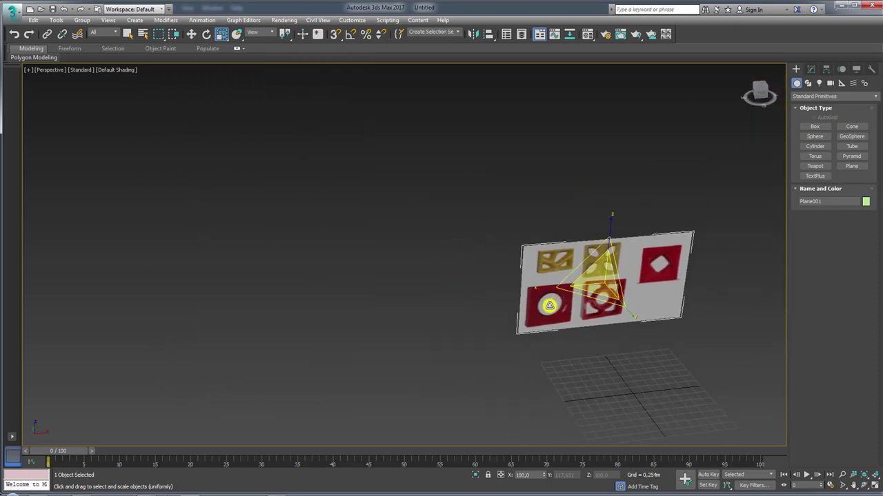
pyautogui.press('f')
pyautogui.moveTo(468, 256); pyautogui.dragTo(452, 297, button='middle')
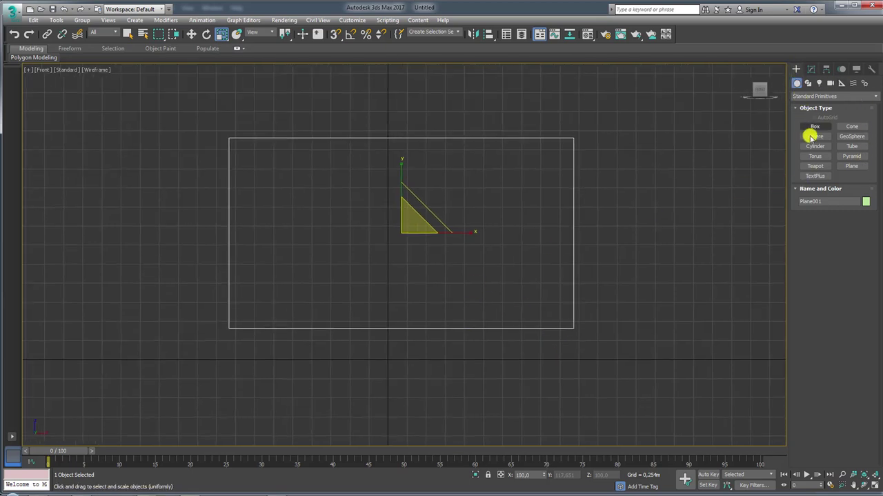
# - Draw a torus in the Front viewport with radii 0,698m and 0,222m
pyautogui.click(817, 157)
pyautogui.moveTo(358, 289); pyautogui.dragTo(464, 300, button='middle')
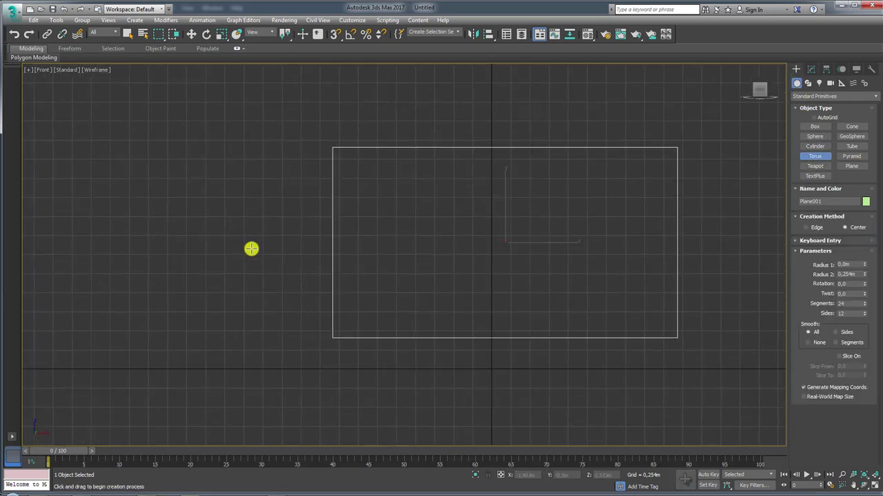
pyautogui.moveTo(191, 241); pyautogui.dragTo(244, 275)
pyautogui.moveTo(270, 252)
pyautogui.mouseDown(button='middle')
pyautogui.moveTo(462, 292)
pyautogui.moveTo(395, 278)
pyautogui.mouseUp(button='middle')
# - Switch to Perspective, orbit around the torus, and turn on Edged Faces display
pyautogui.press('p')
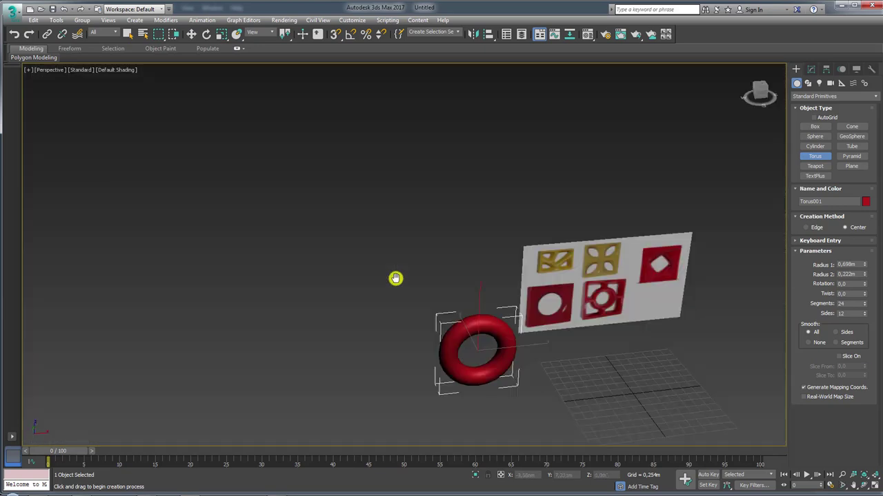
pyautogui.press('z')
pyautogui.keyDown('alt'); pyautogui.moveTo(453, 321); pyautogui.dragTo(451, 316, button='middle'); pyautogui.keyUp('alt')
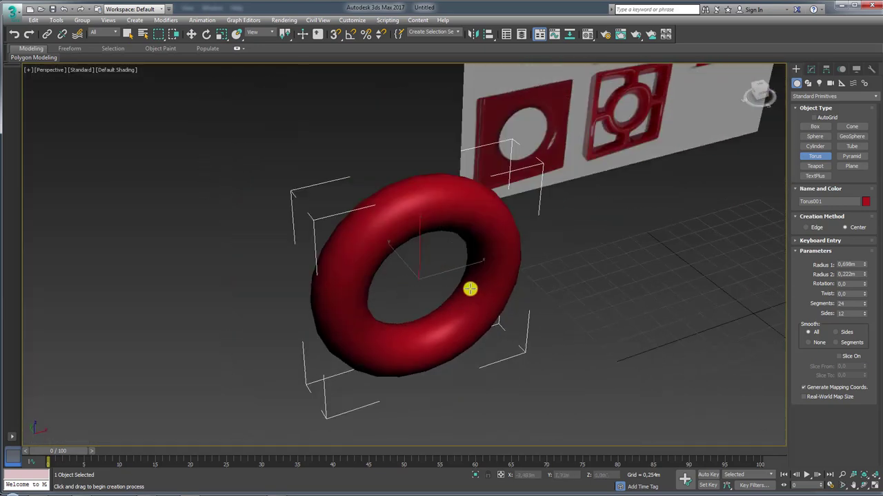
pyautogui.scroll(-3, 469, 290)
pyautogui.moveTo(365, 249)
pyautogui.keyDown('alt'); pyautogui.mouseDown(button='middle')
pyautogui.moveTo(544, 244)
pyautogui.moveTo(534, 228)
pyautogui.moveTo(556, 229)
pyautogui.moveTo(481, 291)
pyautogui.mouseUp(button='middle'); pyautogui.keyUp('alt')
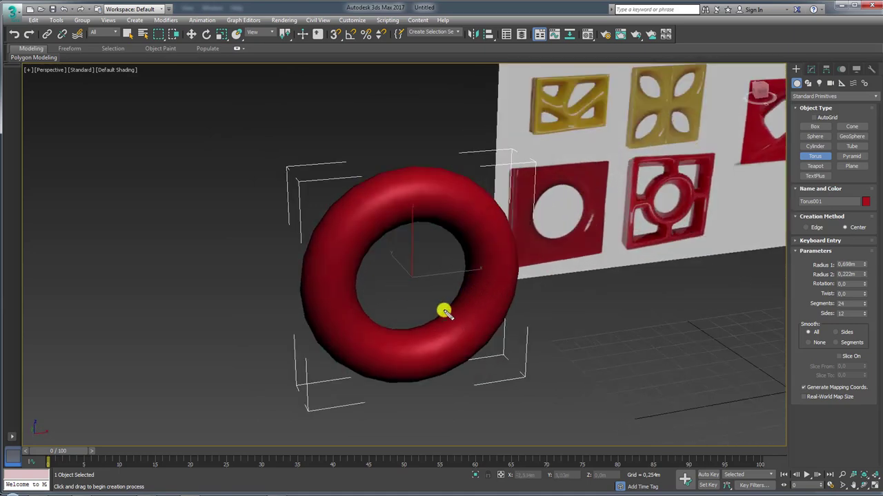
pyautogui.moveTo(445, 314); pyautogui.dragTo(467, 330)
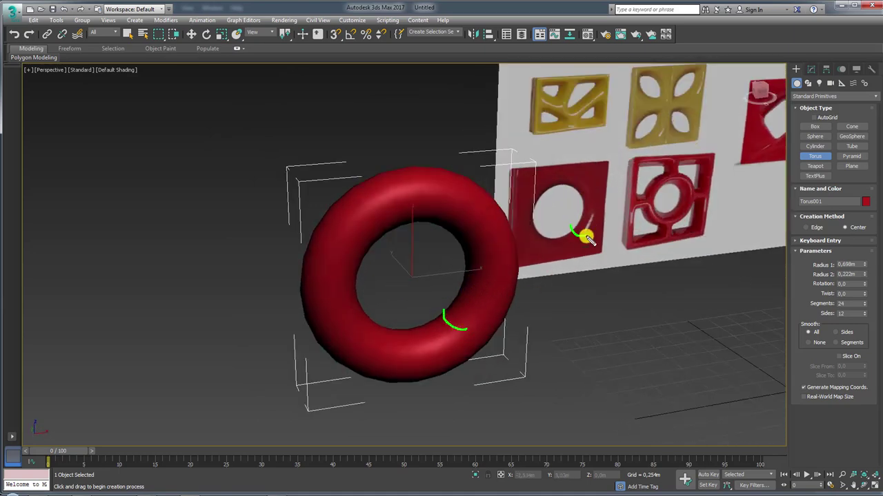
pyautogui.moveTo(608, 158)
pyautogui.mouseDown()
pyautogui.moveTo(532, 166)
pyautogui.moveTo(476, 213)
pyautogui.mouseUp()
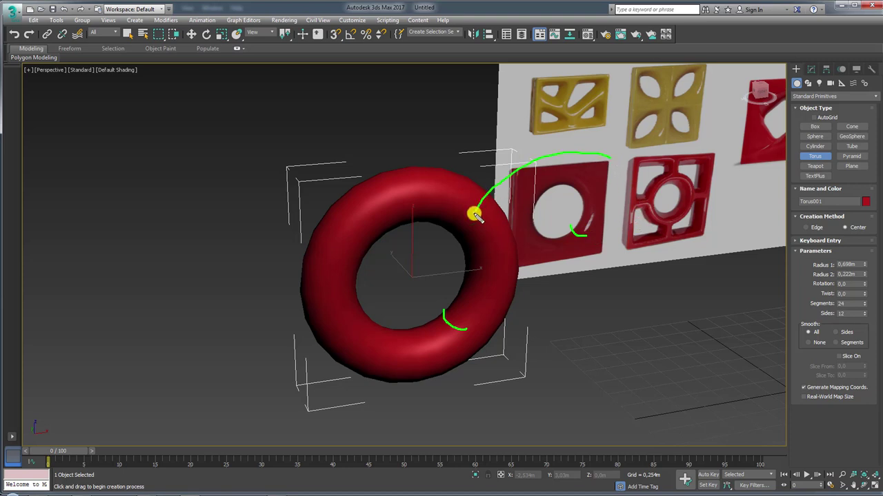
pyautogui.press('Escape')
pyautogui.press('F4')
pyautogui.moveTo(516, 267)
pyautogui.keyDown('alt'); pyautogui.mouseDown(button='middle')
pyautogui.moveTo(482, 275)
pyautogui.moveTo(471, 254)
pyautogui.moveTo(480, 227)
pyautogui.mouseUp(button='middle'); pyautogui.keyUp('alt')
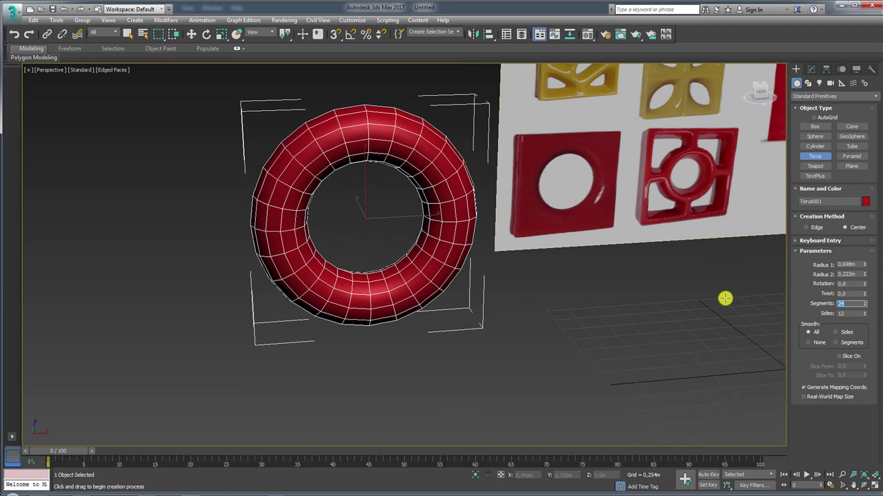
# - Convert the torus to an Editable Poly
pyautogui.rightClick(462, 198)
pyautogui.rightClick(462, 199)
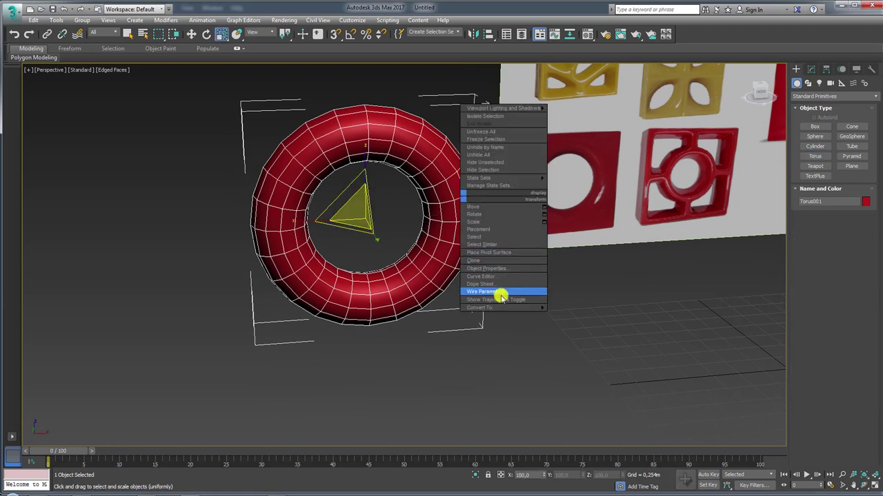
pyautogui.click(572, 315)
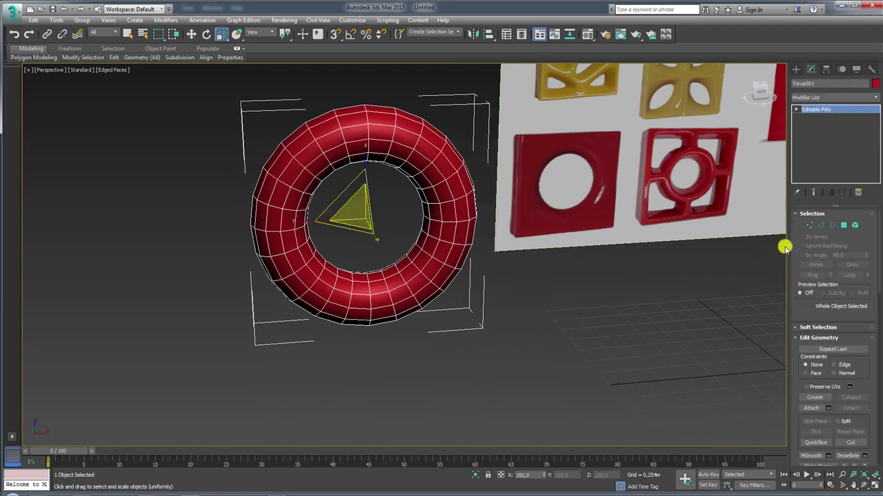
# - Select the torus's outer element and delete it
pyautogui.click(822, 226)
pyautogui.scroll(4, 462, 183)
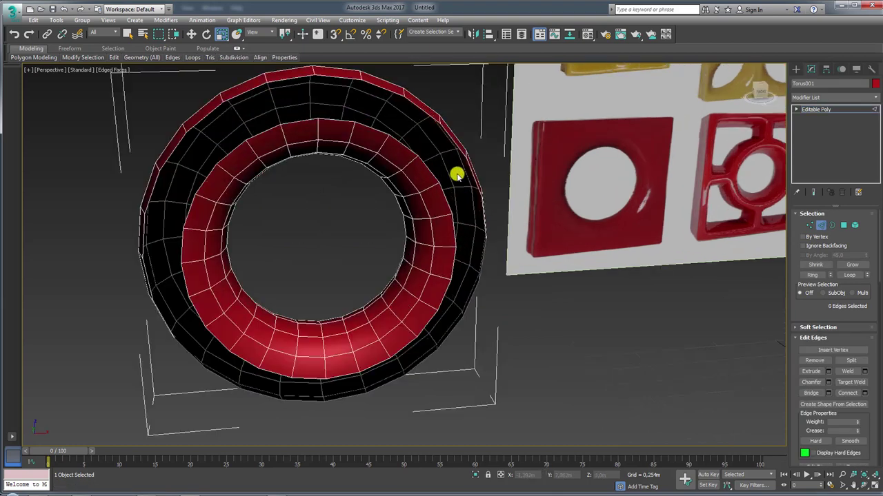
pyautogui.click(448, 170)
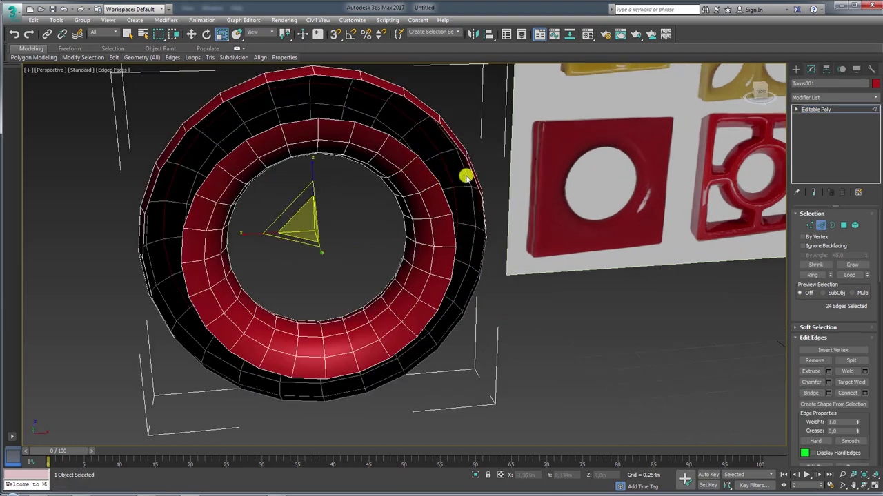
pyautogui.click(855, 226)
pyautogui.click(455, 145)
pyautogui.press('Delete')
pyautogui.scroll(-3, 475, 235)
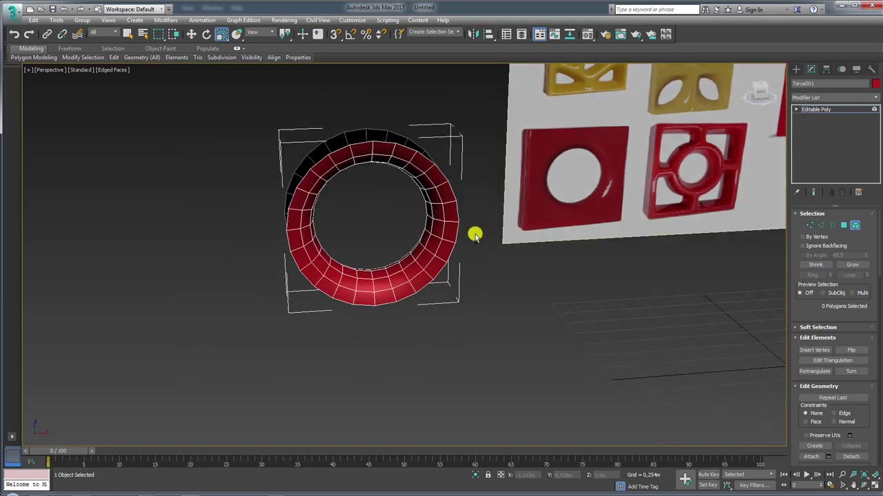
# - Select the open border and scale it outward into a broad flat ring
pyautogui.click(832, 225)
pyautogui.click(413, 202)
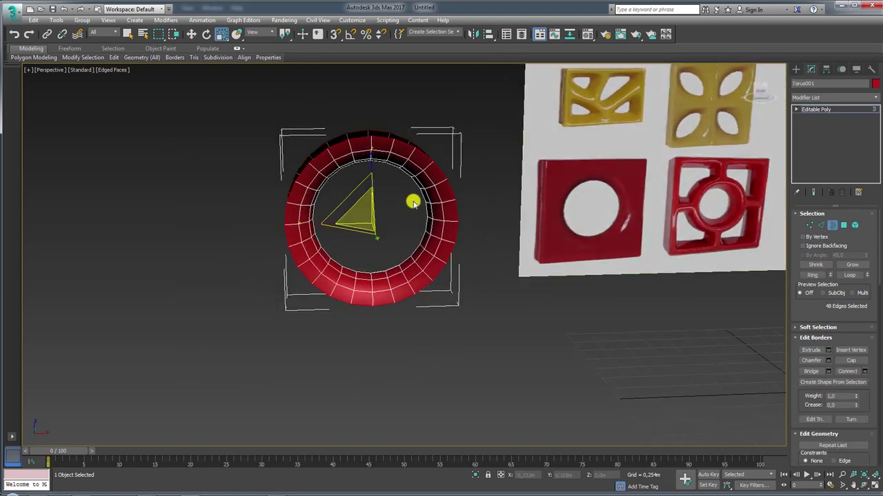
pyautogui.moveTo(450, 182); pyautogui.dragTo(449, 240, button='middle')
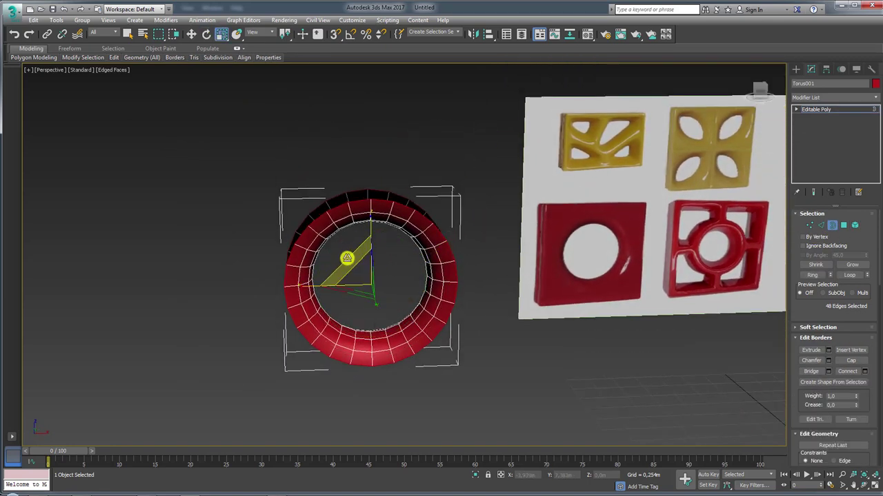
pyautogui.moveTo(346, 258); pyautogui.dragTo(328, 241)
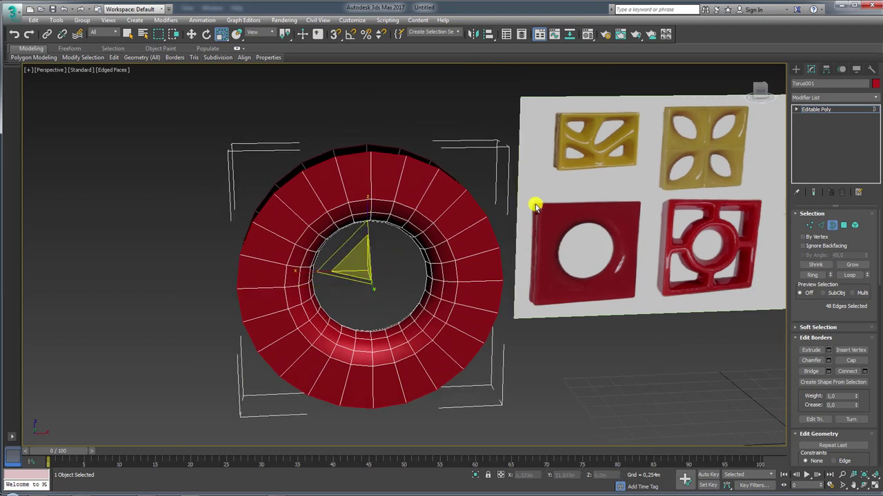
# - Sketch guide marks over the torus to plan the squared shape, then clear them
pyautogui.moveTo(535, 207); pyautogui.dragTo(523, 215)
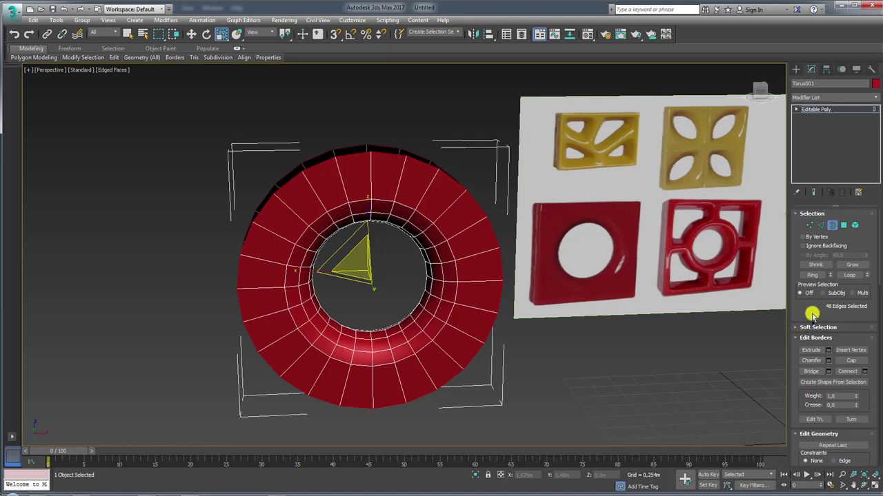
pyautogui.moveTo(812, 314); pyautogui.dragTo(852, 286)
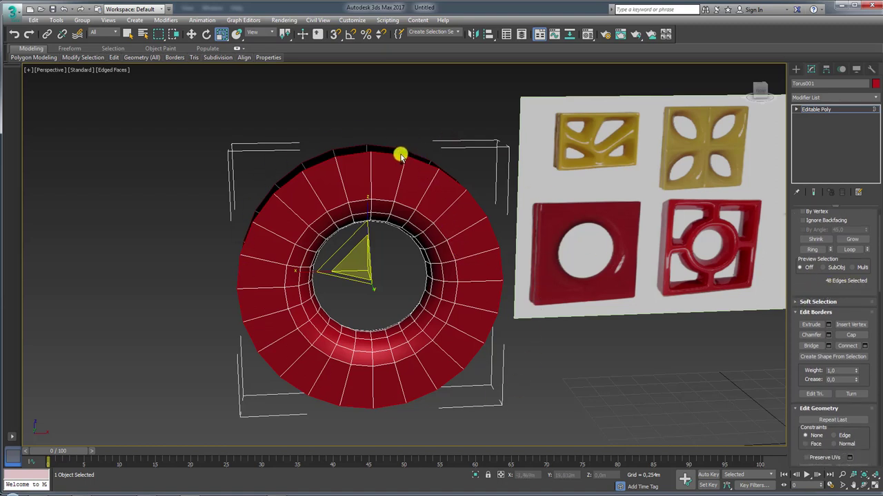
pyautogui.moveTo(369, 159); pyautogui.dragTo(369, 123)
pyautogui.moveTo(341, 156); pyautogui.dragTo(339, 127)
pyautogui.moveTo(207, 128); pyautogui.dragTo(520, 120)
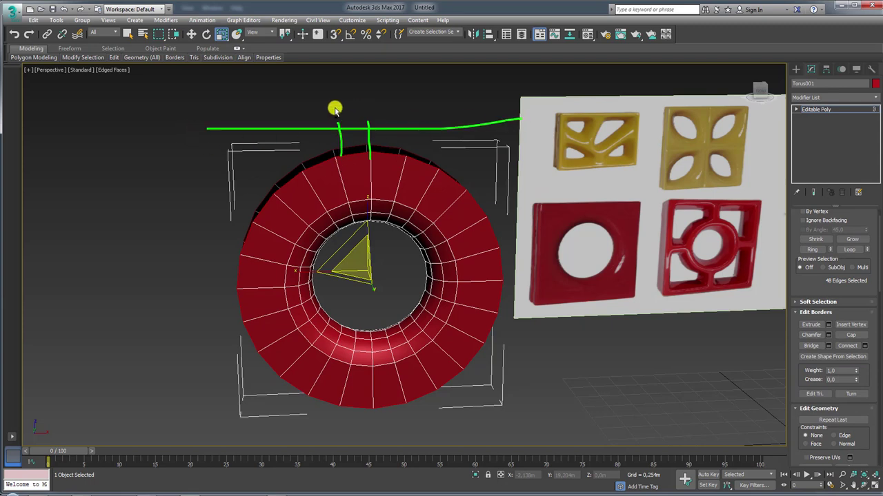
pyautogui.moveTo(349, 115); pyautogui.dragTo(369, 132)
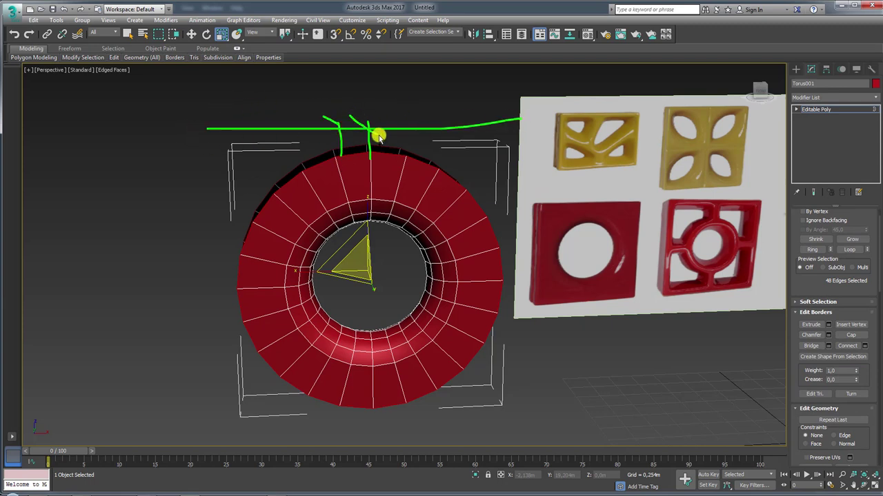
pyautogui.moveTo(236, 116); pyautogui.dragTo(298, 165)
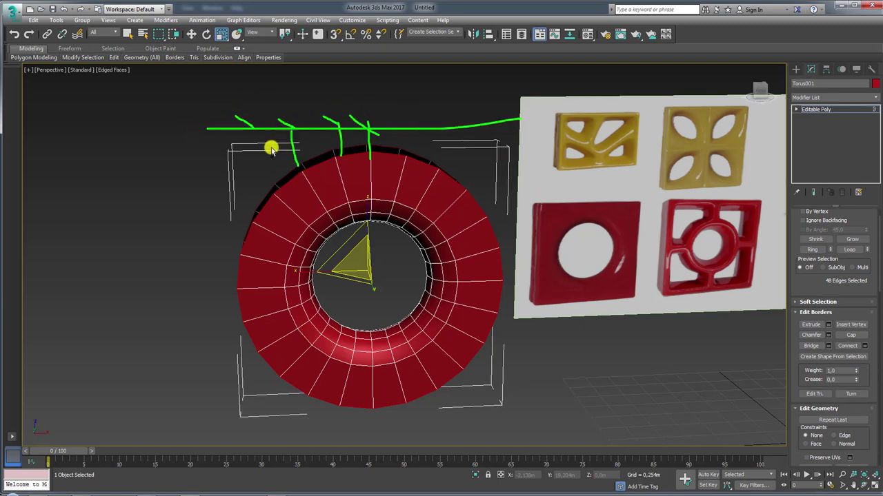
pyautogui.moveTo(252, 130); pyautogui.dragTo(277, 191)
pyautogui.click(207, 138)
pyautogui.press('Escape')
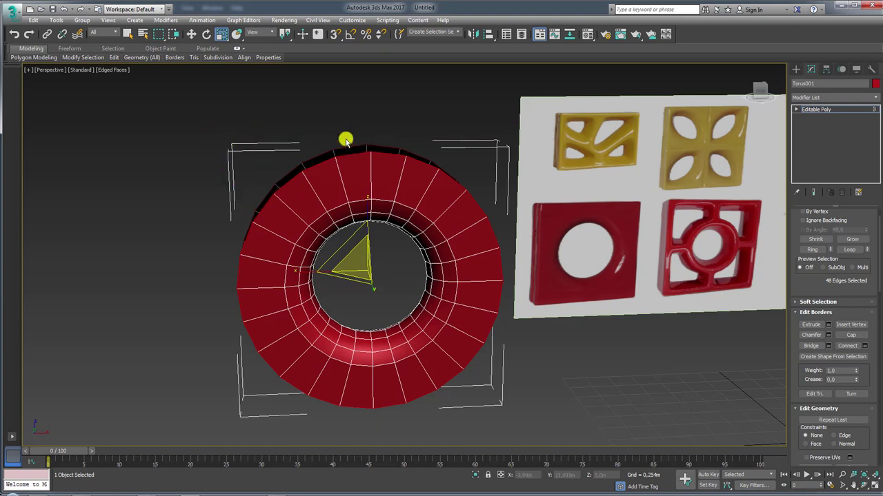
# - Select an edge on the ring's upper-left side in Edge mode
pyautogui.keyDown('alt'); pyautogui.moveTo(331, 126); pyautogui.dragTo(324, 188, button='middle'); pyautogui.keyUp('alt')
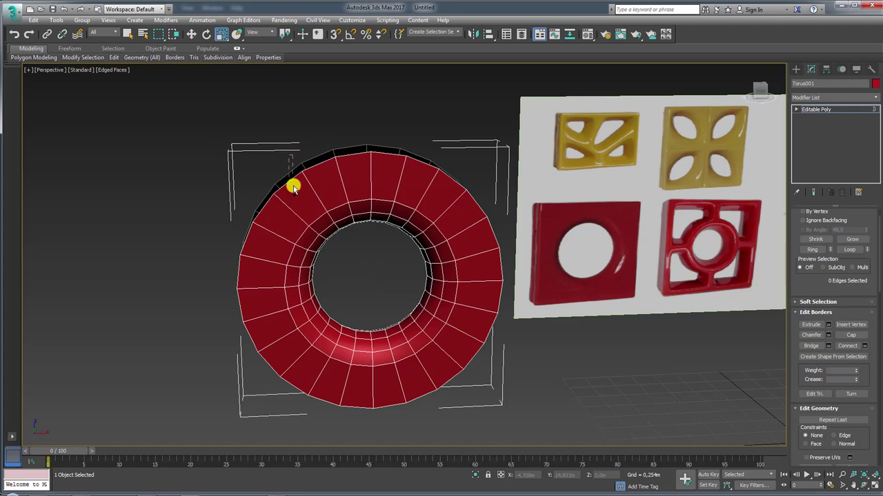
pyautogui.scroll(1, 800, 276)
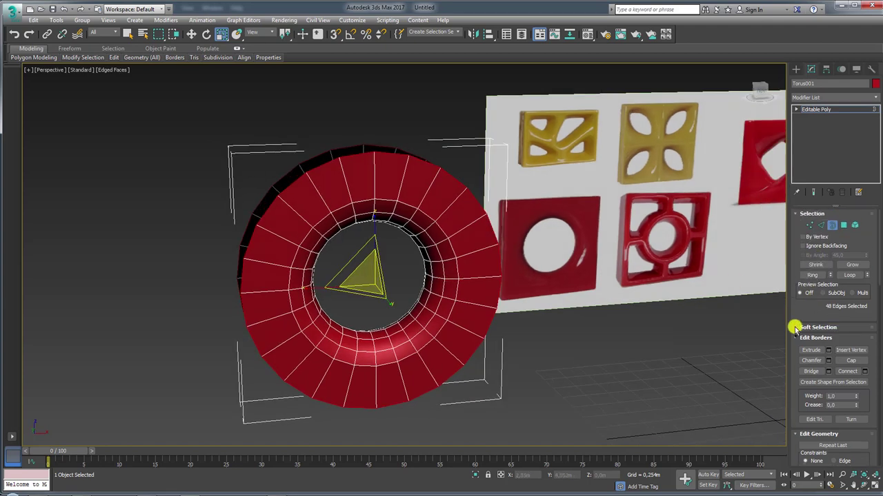
pyautogui.click(820, 225)
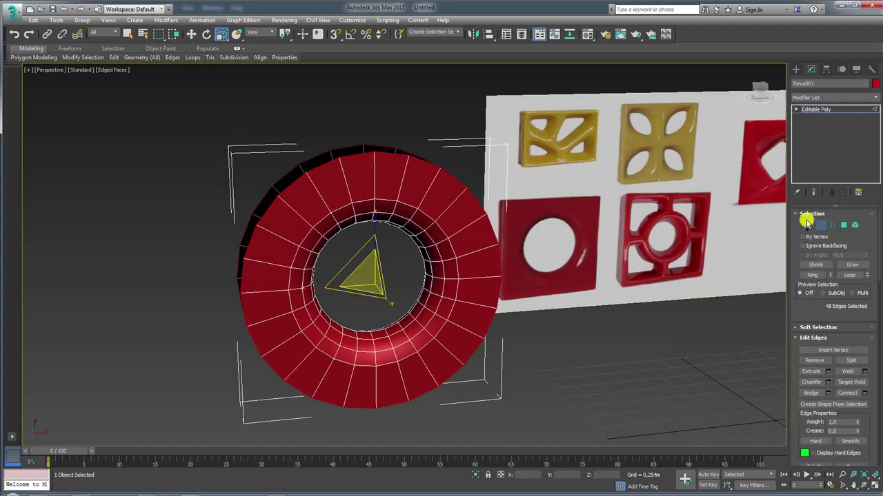
pyautogui.click(297, 194)
pyautogui.keyDown('alt'); pyautogui.moveTo(315, 193); pyautogui.dragTo(297, 186, button='middle'); pyautogui.keyUp('alt')
# - Loop-select the ring's top edges and pull them into a flat top
pyautogui.click(92, 59)
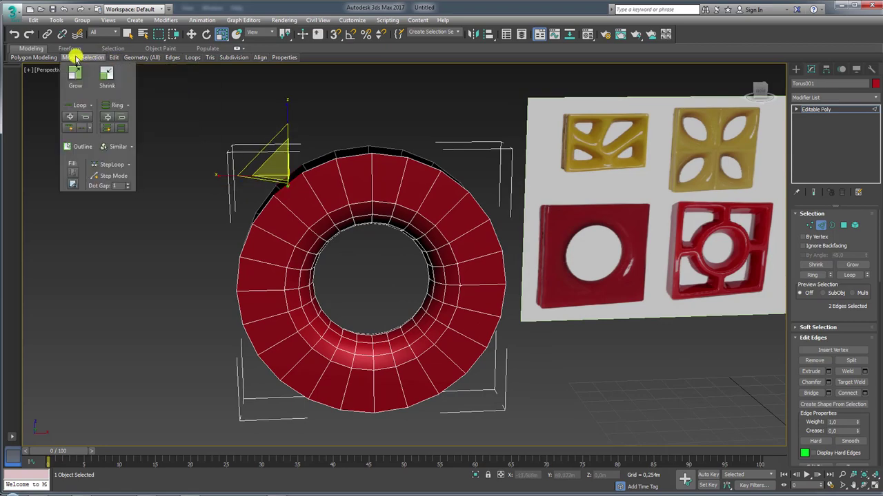
pyautogui.click(70, 119)
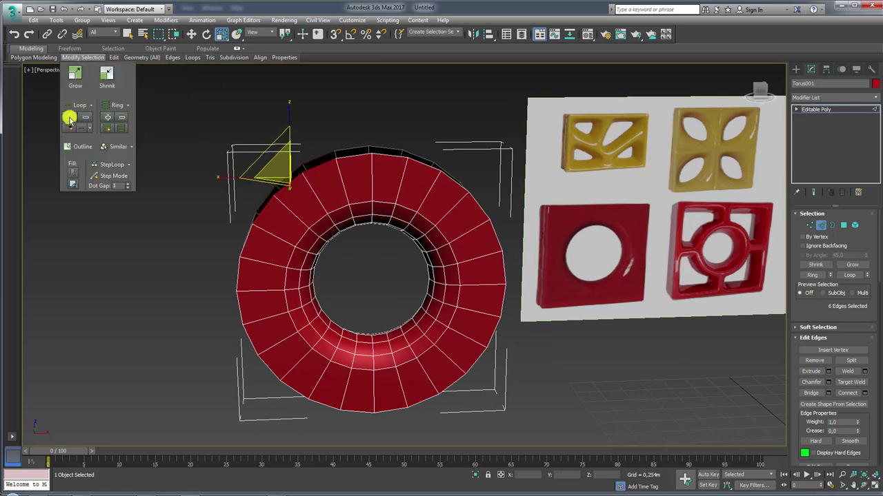
pyautogui.keyDown('alt'); pyautogui.moveTo(320, 239); pyautogui.dragTo(334, 254, button='middle'); pyautogui.keyUp('alt')
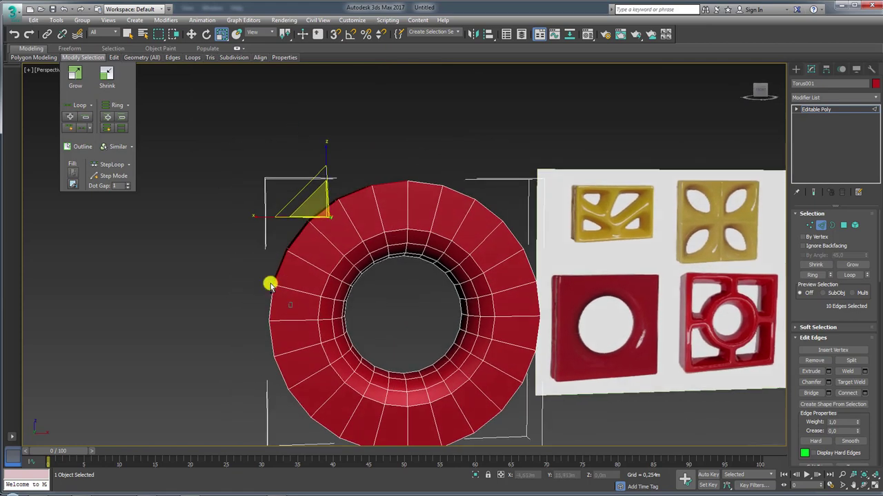
pyautogui.keyDown('alt'); pyautogui.click(361, 197); pyautogui.keyUp('alt')
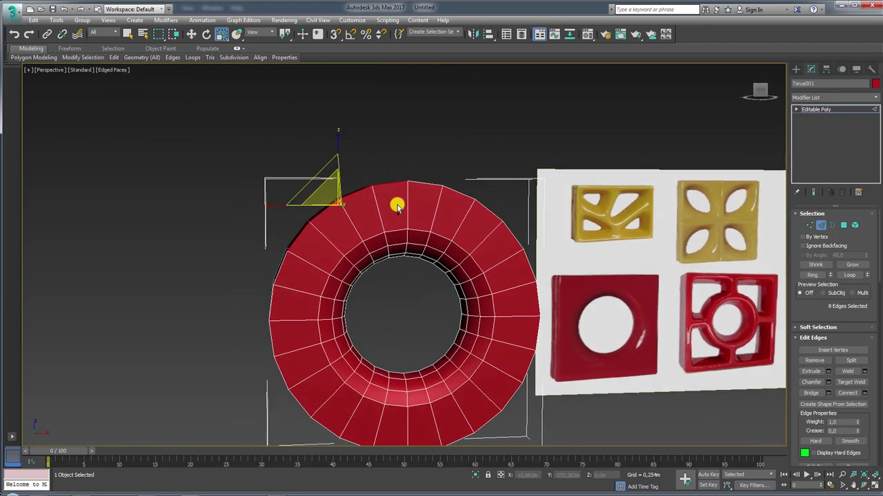
pyautogui.moveTo(409, 157)
pyautogui.mouseDown()
pyautogui.moveTo(405, 340)
pyautogui.moveTo(281, 317)
pyautogui.moveTo(220, 321)
pyautogui.mouseUp()
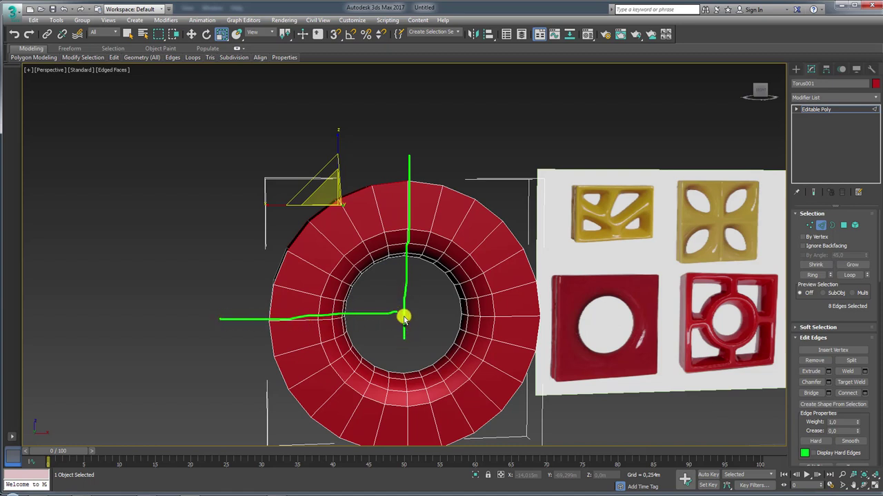
pyautogui.moveTo(399, 314); pyautogui.dragTo(262, 174)
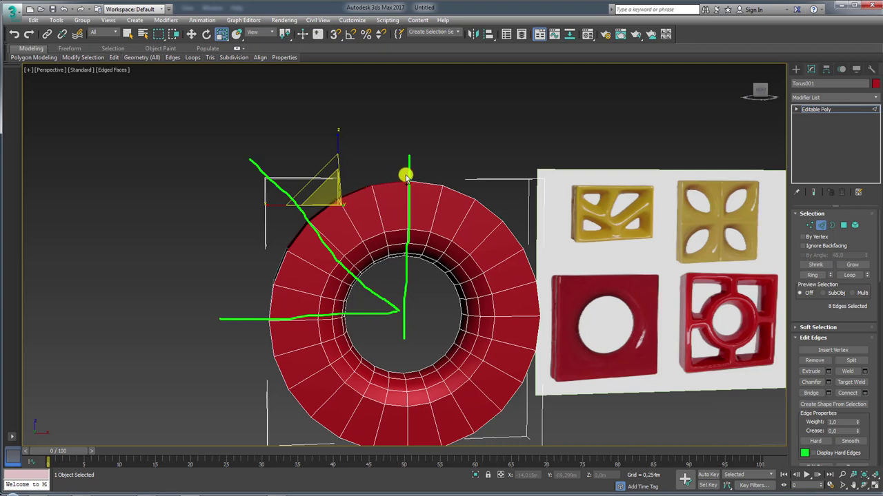
pyautogui.press('Escape')
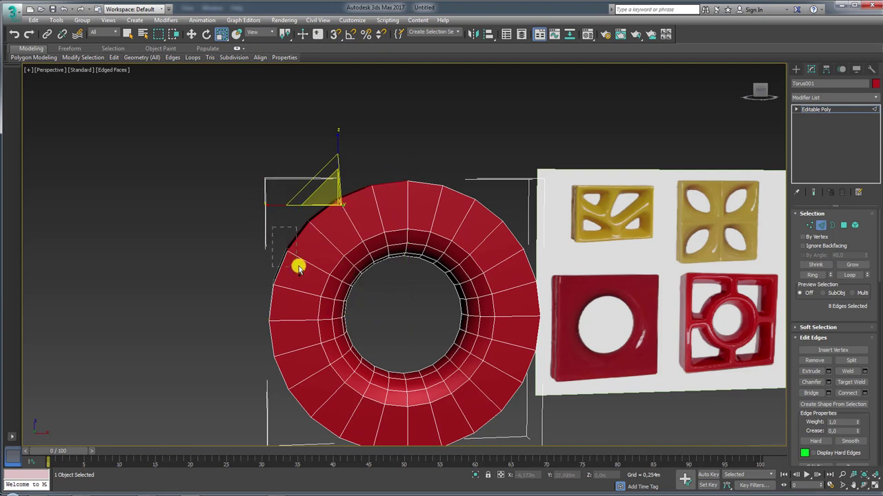
pyautogui.moveTo(354, 166); pyautogui.dragTo(407, 313)
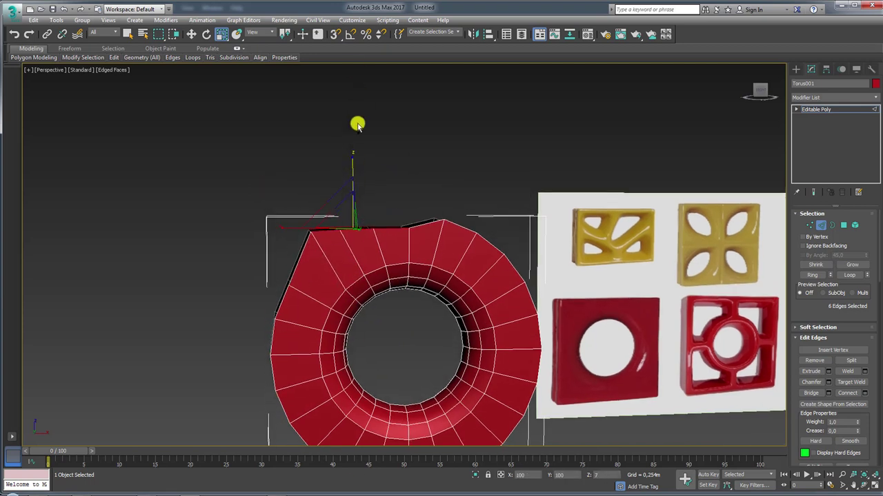
# - Select the ring's left-side edges and scale them into a straight vertical side
pyautogui.press('w')
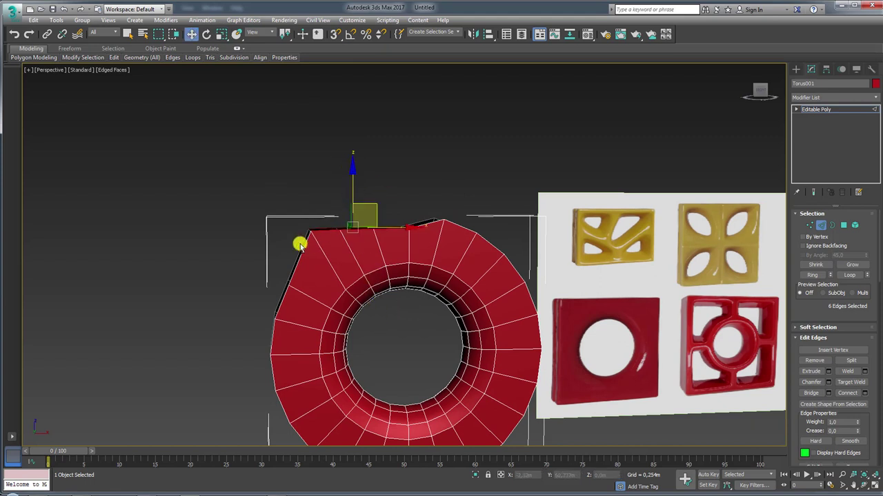
pyautogui.click(302, 264)
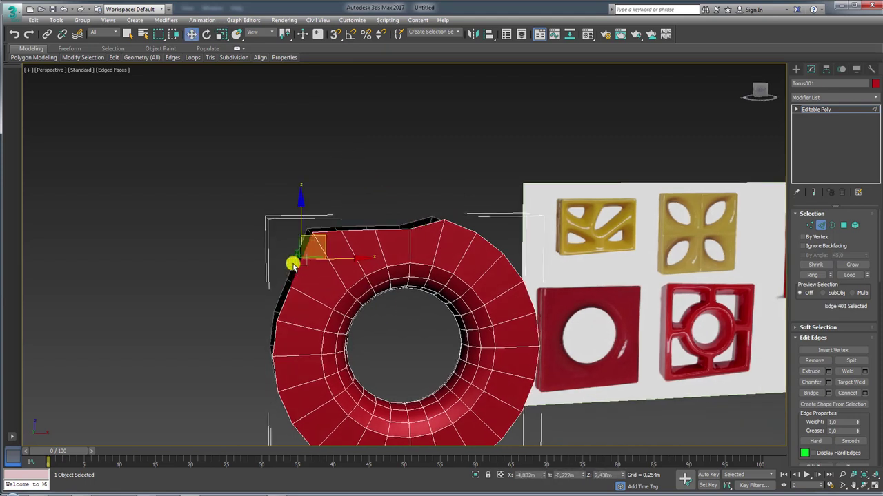
pyautogui.keyDown('ctrl'); pyautogui.click(273, 325); pyautogui.keyUp('ctrl')
pyautogui.keyDown('ctrl'); pyautogui.click(274, 335); pyautogui.keyUp('ctrl')
pyautogui.press('r')
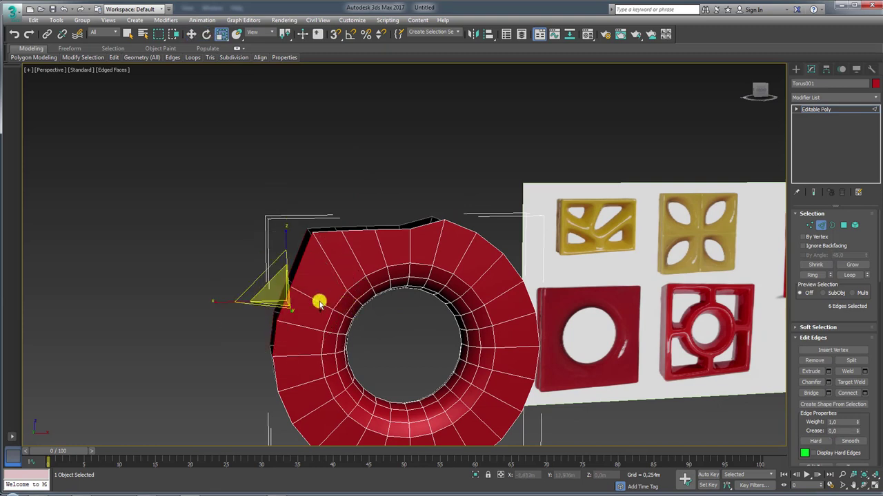
pyautogui.moveTo(318, 299); pyautogui.dragTo(223, 306)
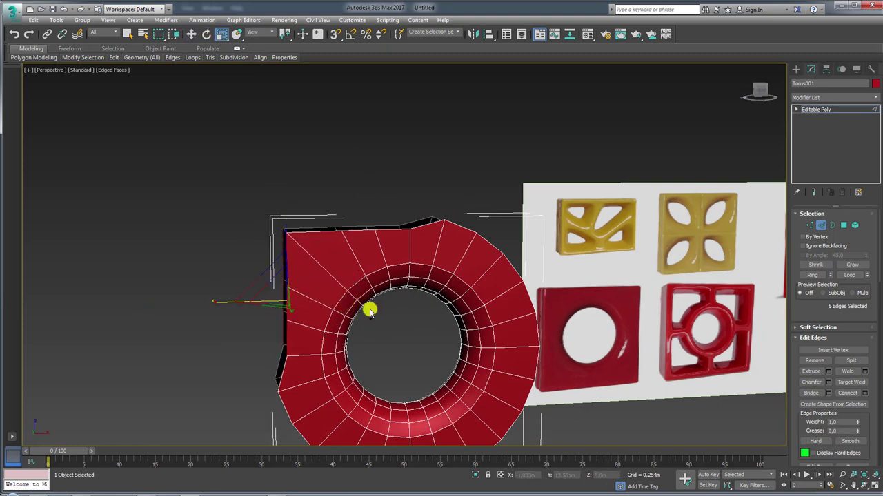
pyautogui.scroll(-3, 418, 295)
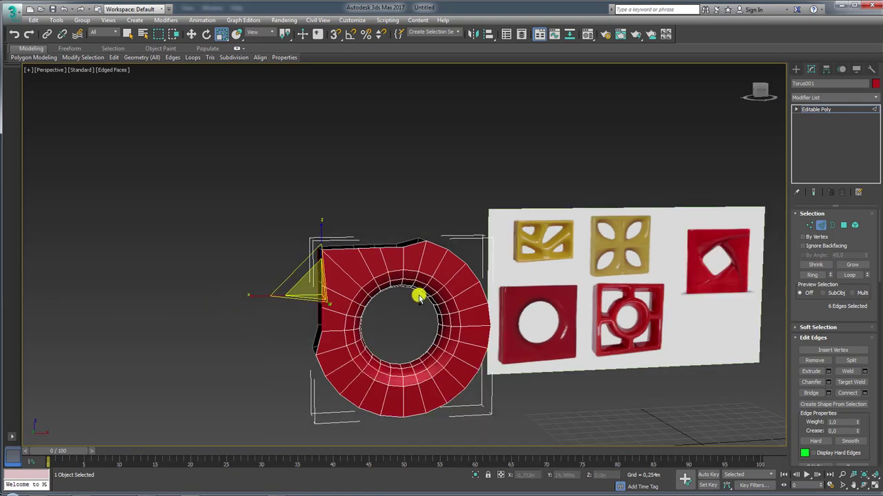
pyautogui.moveTo(418, 296); pyautogui.dragTo(346, 232, button='middle')
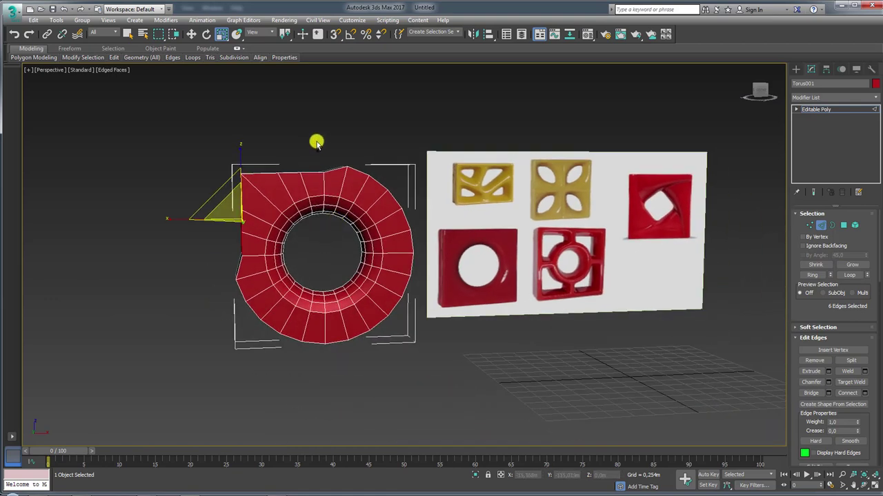
pyautogui.moveTo(315, 142)
pyautogui.mouseDown()
pyautogui.moveTo(321, 248)
pyautogui.moveTo(222, 253)
pyautogui.mouseUp()
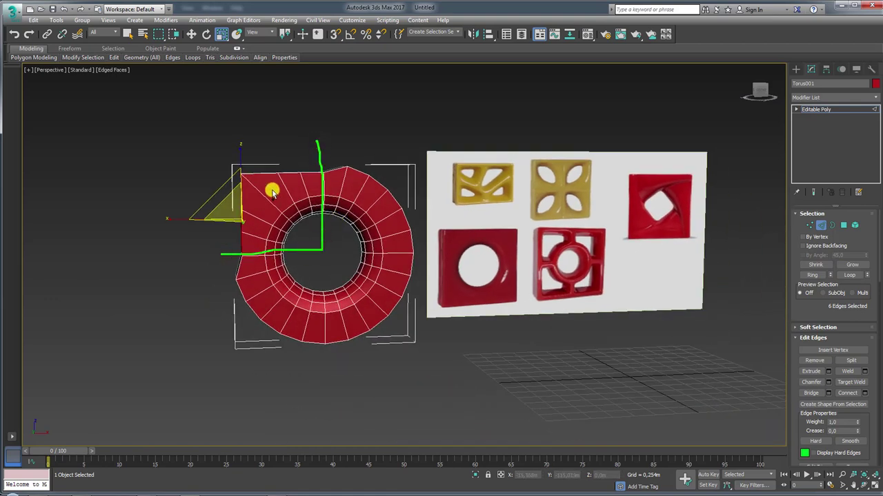
pyautogui.moveTo(272, 192); pyautogui.dragTo(368, 190)
pyautogui.press('Escape')
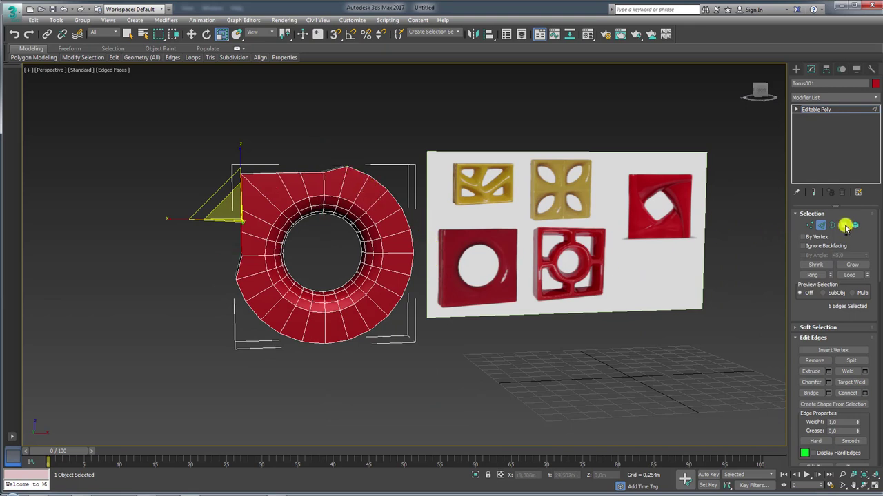
# - Delete the right half and then the lower half of polygons, leaving one quarter
pyautogui.click(844, 226)
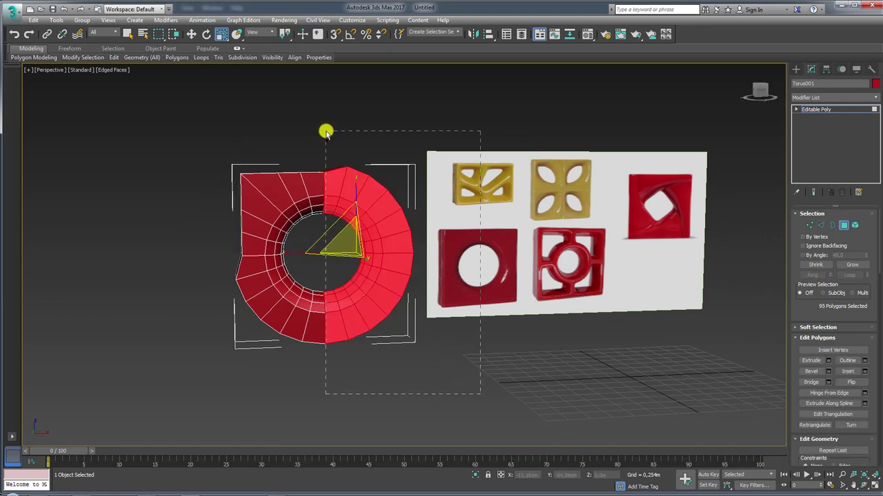
pyautogui.keyDown('ctrl'); pyautogui.click(324, 175); pyautogui.keyUp('ctrl')
pyautogui.press('Delete')
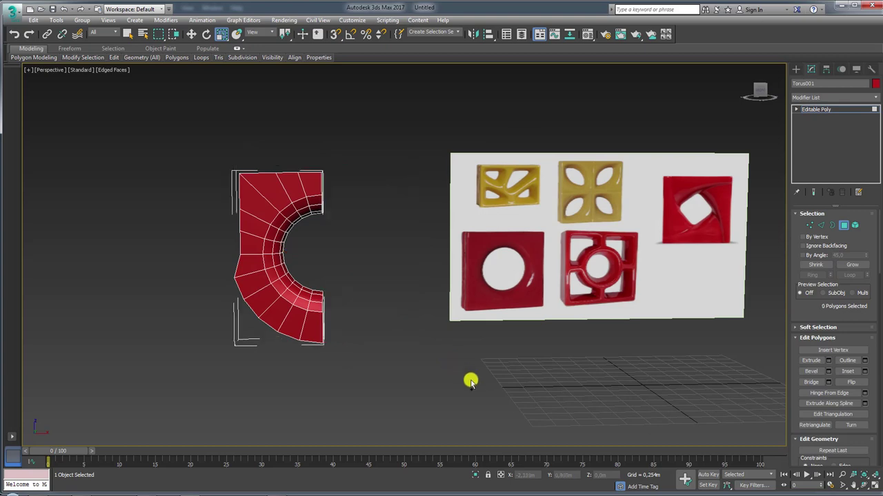
pyautogui.moveTo(176, 314); pyautogui.dragTo(138, 260)
pyautogui.press('Delete')
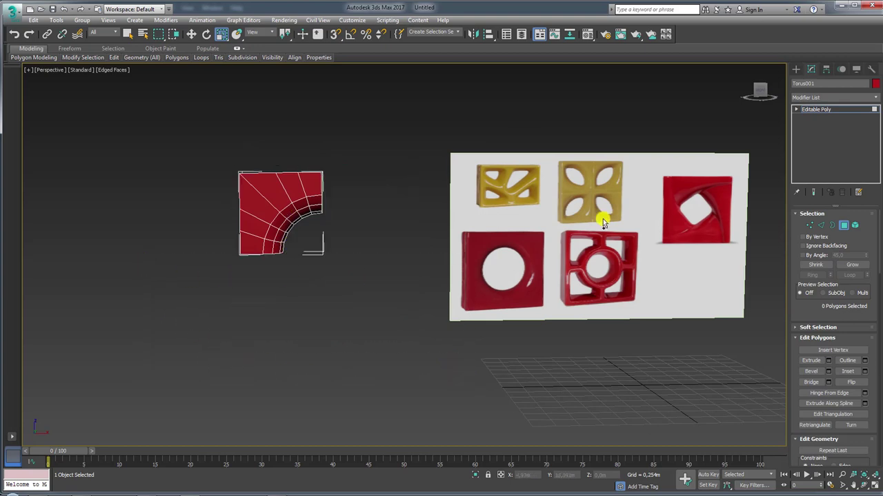
pyautogui.moveTo(297, 258)
pyautogui.mouseDown(button='middle')
pyautogui.moveTo(329, 275)
pyautogui.moveTo(387, 280)
pyautogui.moveTo(262, 299)
pyautogui.moveTo(328, 292)
pyautogui.moveTo(314, 286)
pyautogui.mouseUp(button='middle')
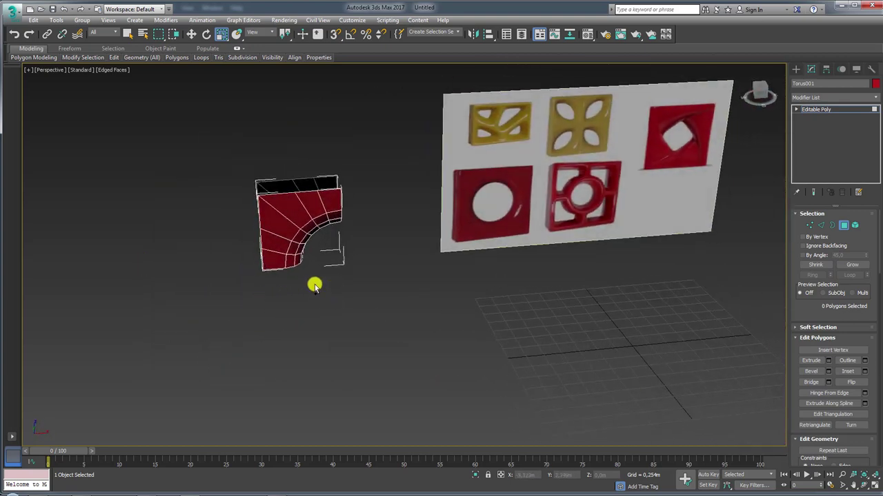
# - Add a Symmetry modifier mirroring across X with Flip enabled
pyautogui.click(874, 99)
pyautogui.moveTo(875, 124); pyautogui.dragTo(873, 380)
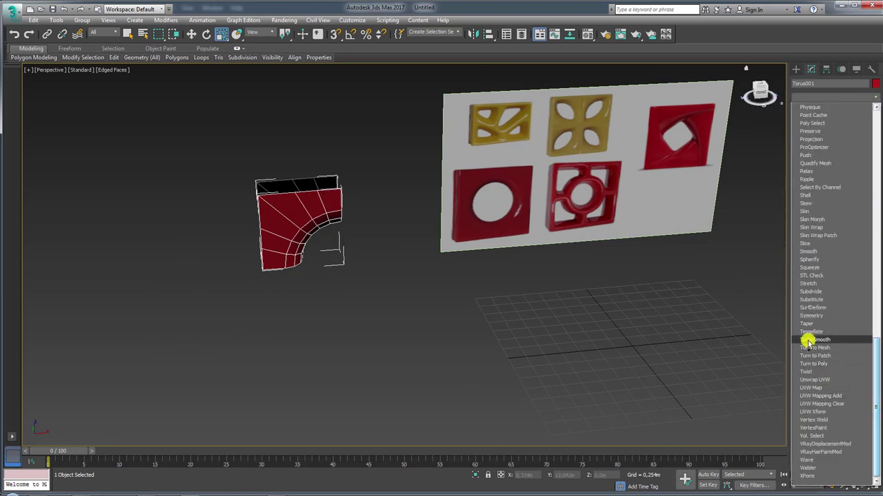
pyautogui.click(811, 315)
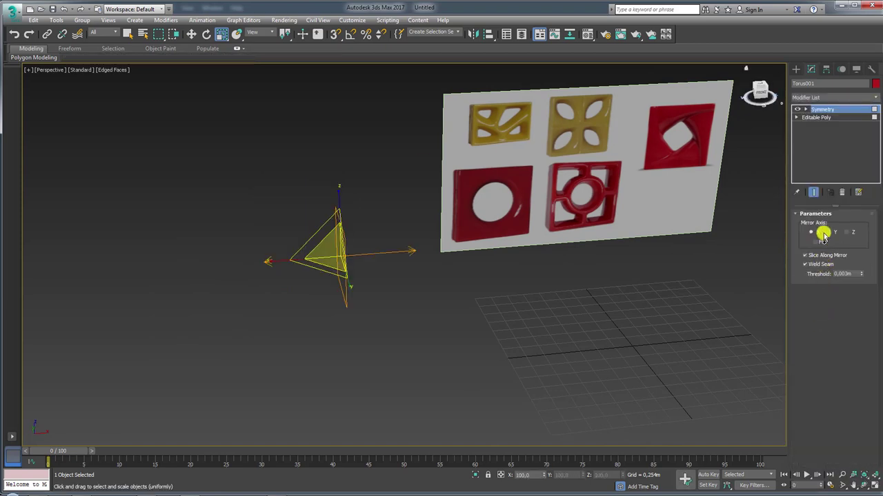
pyautogui.click(816, 240)
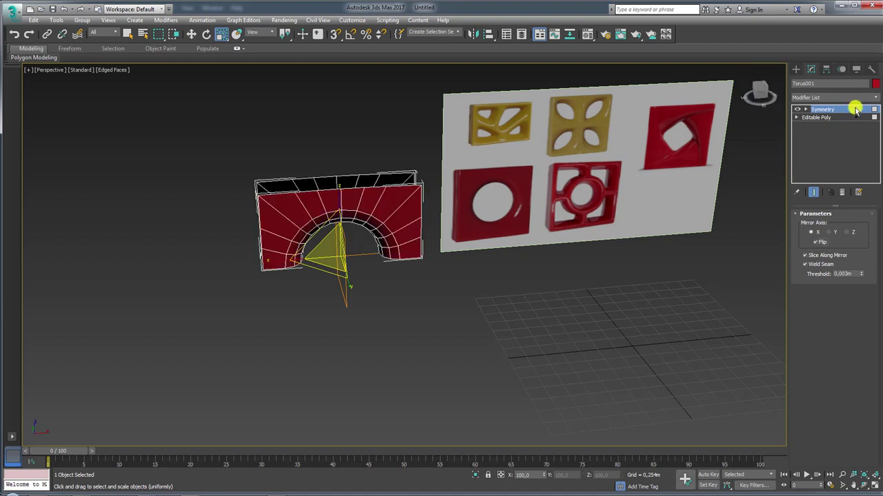
# - Add a second Symmetry modifier mirroring on Y to complete the square frame
pyautogui.click(874, 97)
pyautogui.moveTo(876, 145); pyautogui.dragTo(873, 431)
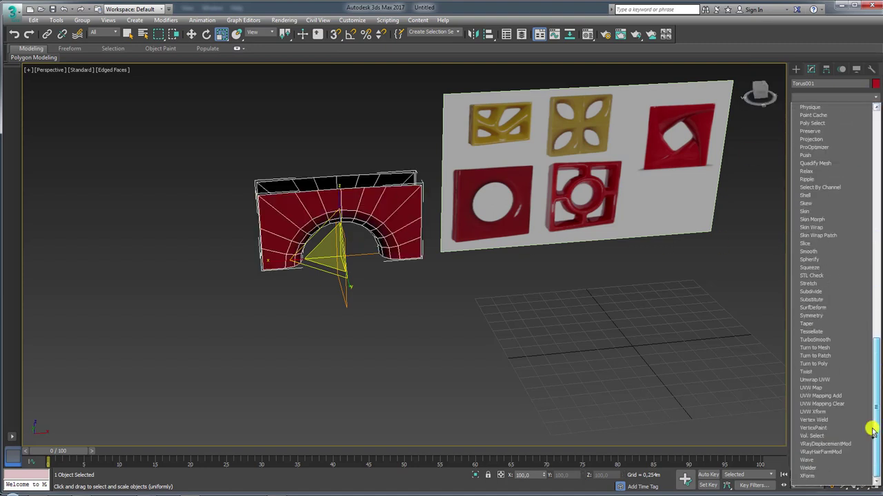
pyautogui.click(817, 315)
pyautogui.click(830, 232)
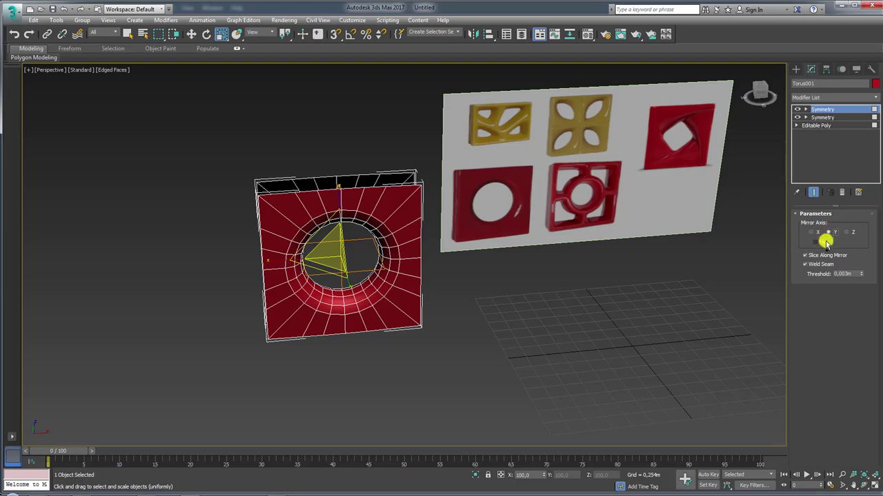
pyautogui.moveTo(606, 273)
pyautogui.keyDown('alt'); pyautogui.mouseDown(button='middle')
pyautogui.moveTo(542, 273)
pyautogui.moveTo(502, 242)
pyautogui.moveTo(579, 262)
pyautogui.moveTo(569, 284)
pyautogui.mouseUp(button='middle'); pyautogui.keyUp('alt')
pyautogui.moveTo(378, 301)
pyautogui.keyDown('alt'); pyautogui.mouseDown(button='middle')
pyautogui.moveTo(343, 255)
pyautogui.moveTo(410, 244)
pyautogui.moveTo(356, 268)
pyautogui.moveTo(366, 269)
pyautogui.mouseUp(button='middle'); pyautogui.keyUp('alt')
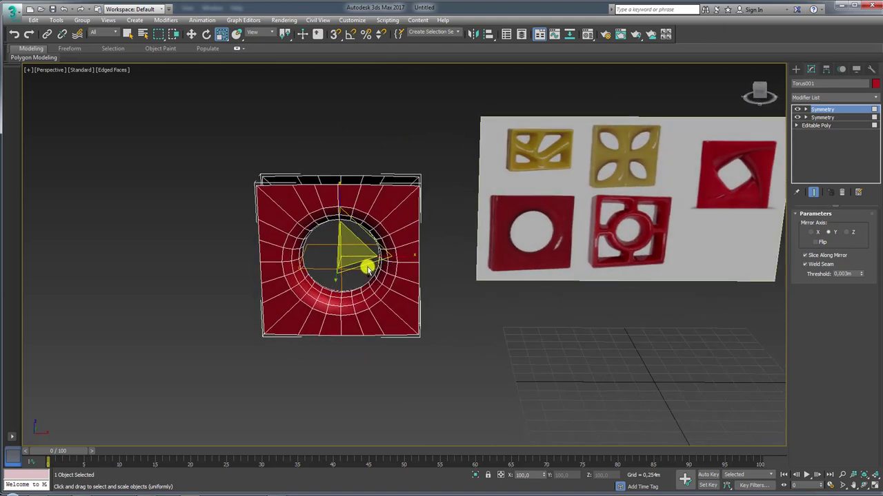
# - Convert the mirrored frame to Editable Poly and check its Border, Element and Edge selections
pyautogui.rightClick(316, 200)
pyautogui.click(419, 311)
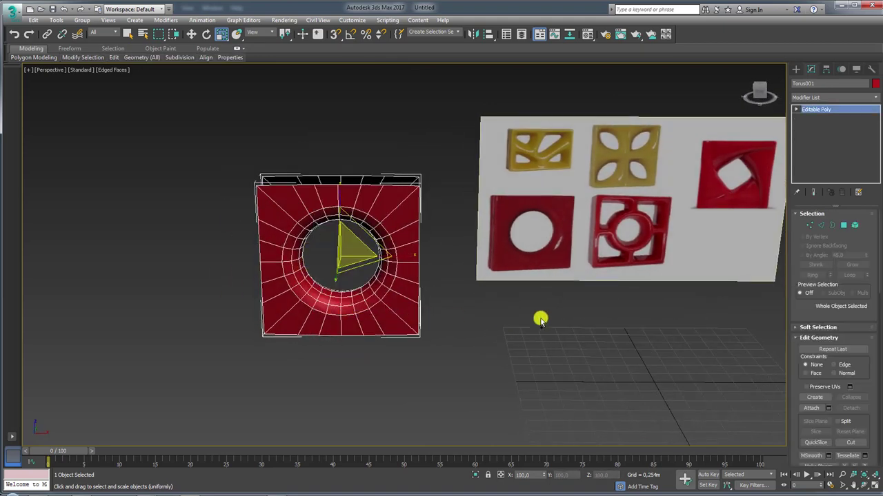
pyautogui.click(831, 225)
pyautogui.click(321, 333)
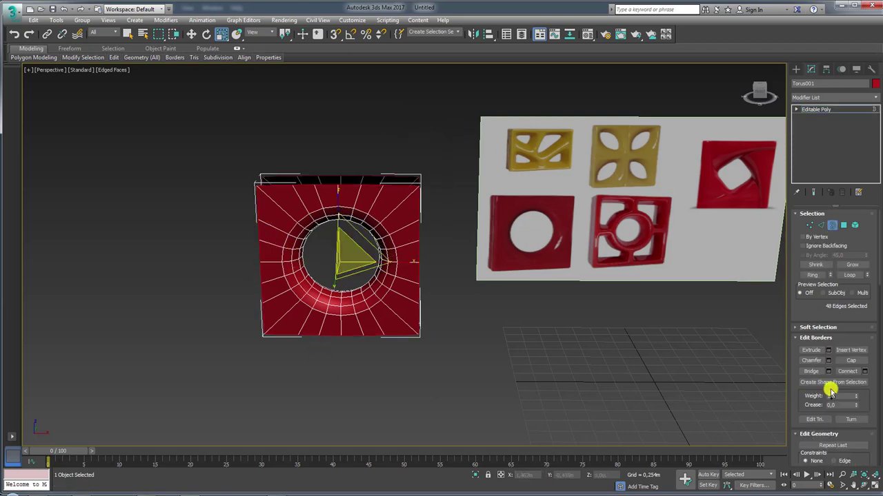
pyautogui.moveTo(772, 356)
pyautogui.keyDown('alt'); pyautogui.mouseDown(button='middle')
pyautogui.moveTo(570, 318)
pyautogui.moveTo(490, 258)
pyautogui.moveTo(759, 220)
pyautogui.mouseUp(button='middle'); pyautogui.keyUp('alt')
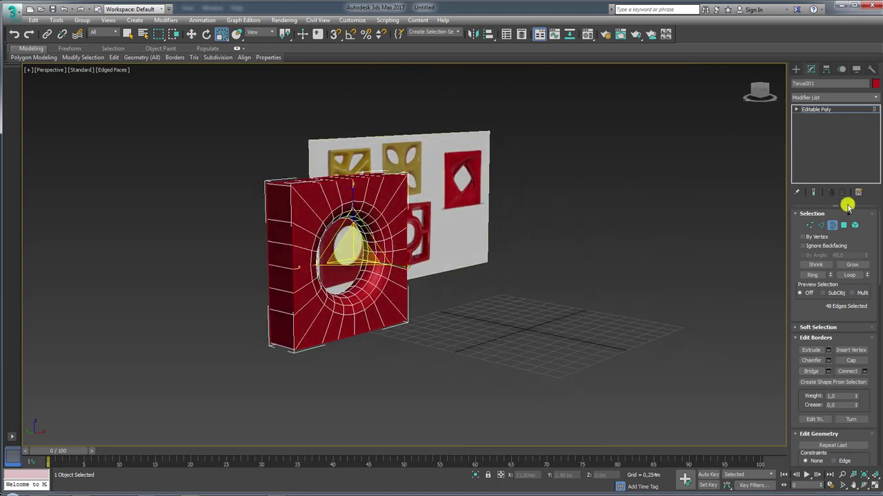
pyautogui.click(855, 226)
pyautogui.moveTo(410, 216)
pyautogui.keyDown('alt'); pyautogui.mouseDown(button='middle')
pyautogui.moveTo(402, 264)
pyautogui.moveTo(410, 267)
pyautogui.mouseUp(button='middle'); pyautogui.keyUp('alt')
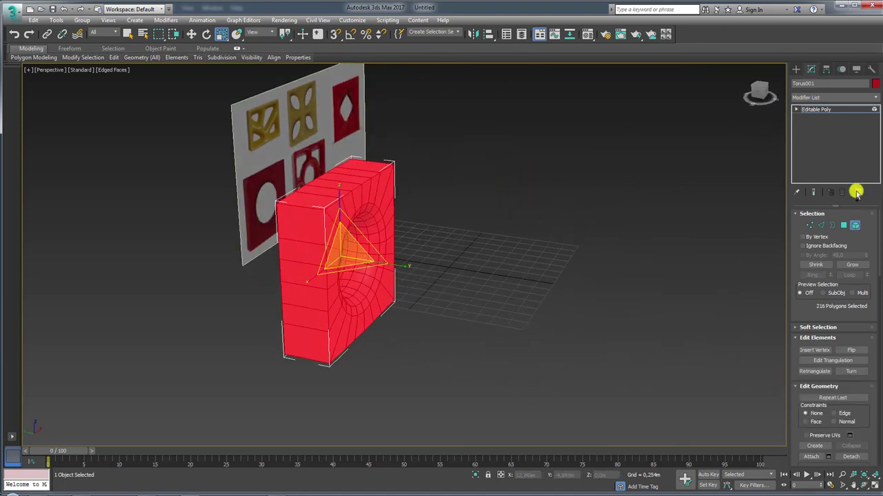
pyautogui.click(821, 224)
pyautogui.keyDown('alt'); pyautogui.moveTo(347, 207); pyautogui.dragTo(545, 231, button='middle'); pyautogui.keyUp('alt')
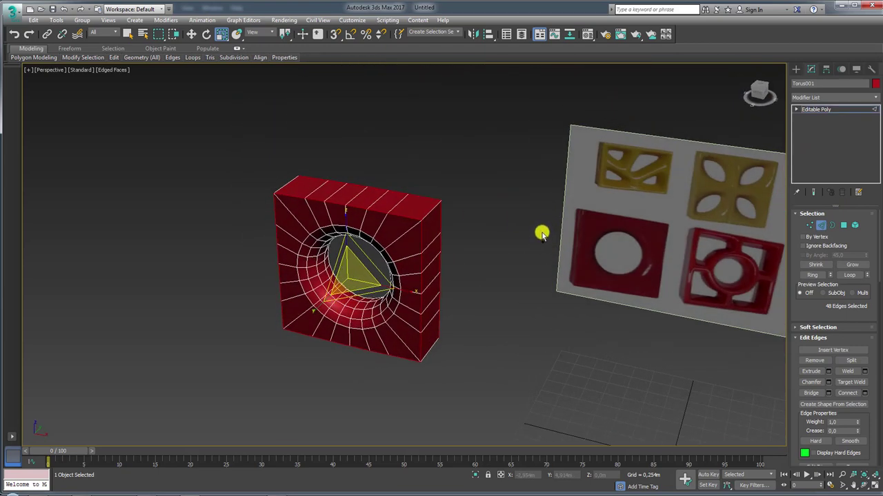
# - Apply a TurboSmooth modifier to the square brick with Iterations set to 2
pyautogui.click(875, 97)
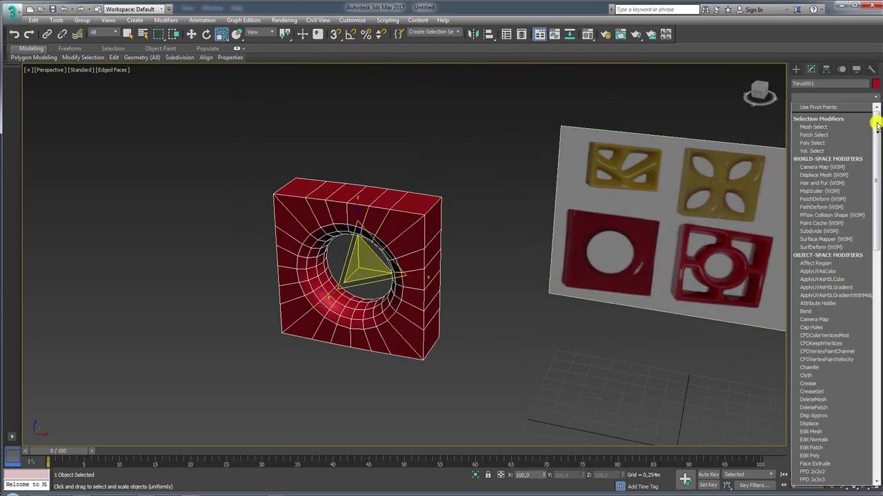
pyautogui.scroll(-10, 861, 400)
pyautogui.click(828, 339)
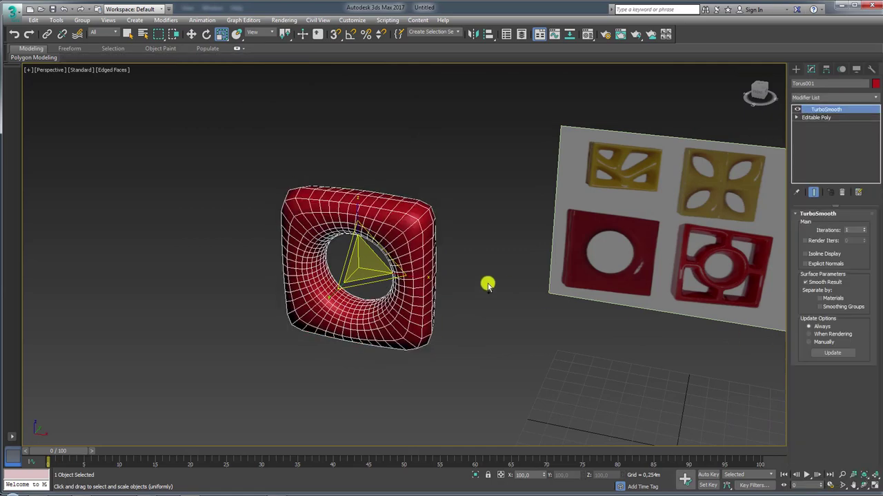
pyautogui.moveTo(487, 282)
pyautogui.keyDown('alt'); pyautogui.mouseDown(button='middle')
pyautogui.moveTo(402, 244)
pyautogui.moveTo(186, 225)
pyautogui.mouseUp(button='middle'); pyautogui.keyUp('alt')
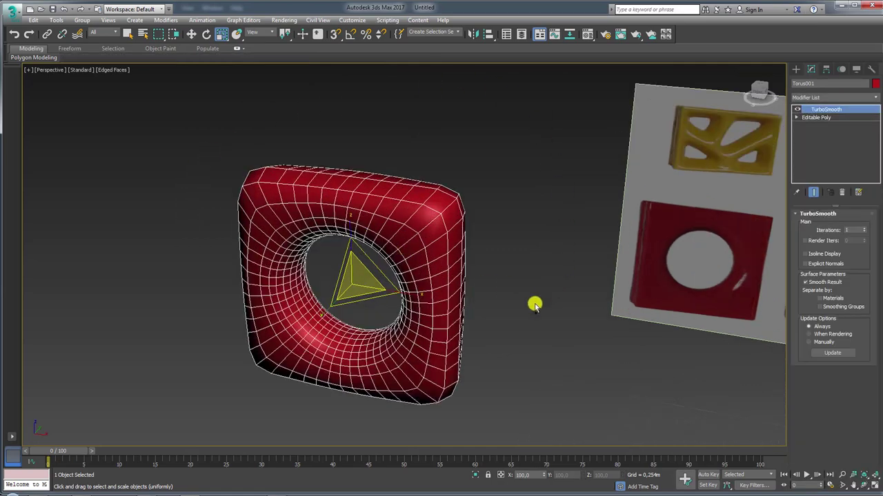
pyautogui.moveTo(517, 302)
pyautogui.keyDown('alt'); pyautogui.mouseDown(button='middle')
pyautogui.moveTo(492, 292)
pyautogui.moveTo(544, 288)
pyautogui.mouseUp(button='middle'); pyautogui.keyUp('alt')
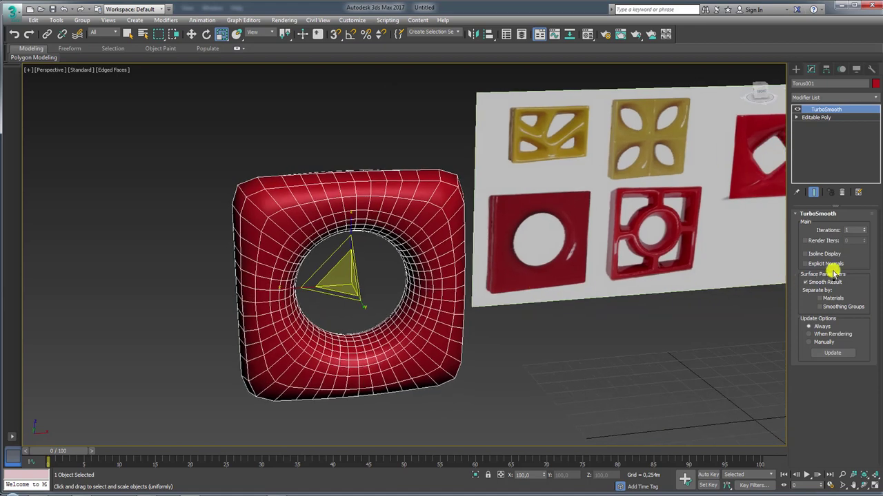
pyautogui.click(863, 229)
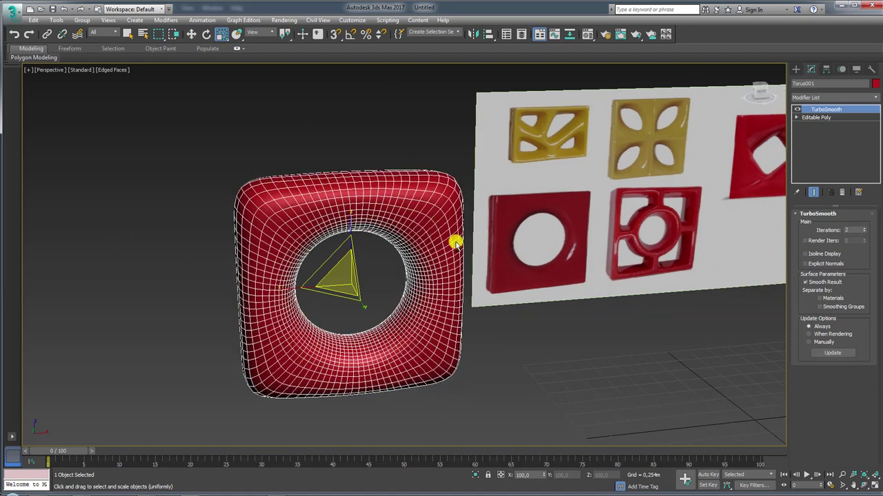
# - In the base Editable Poly, select the edge ring running around the brick's side from one corner edge
pyautogui.click(830, 118)
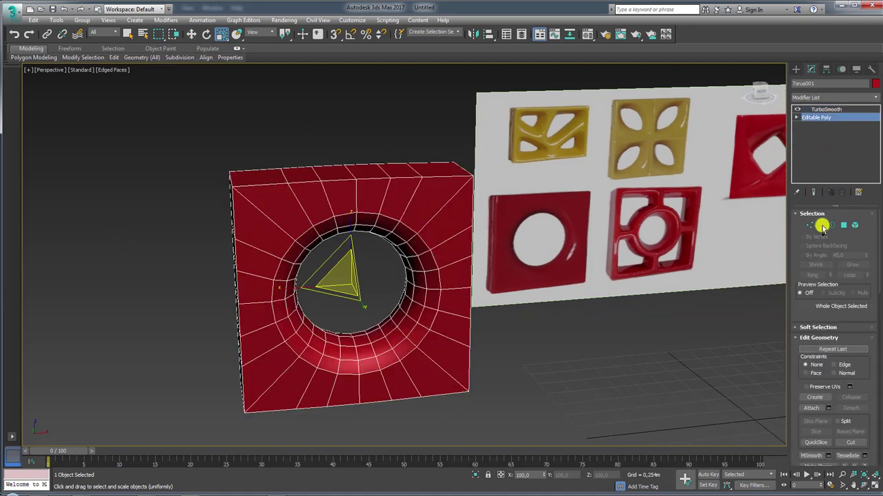
pyautogui.click(821, 226)
pyautogui.keyDown('alt'); pyautogui.moveTo(286, 219); pyautogui.dragTo(281, 233, button='middle'); pyautogui.keyUp('alt')
pyautogui.click(276, 226)
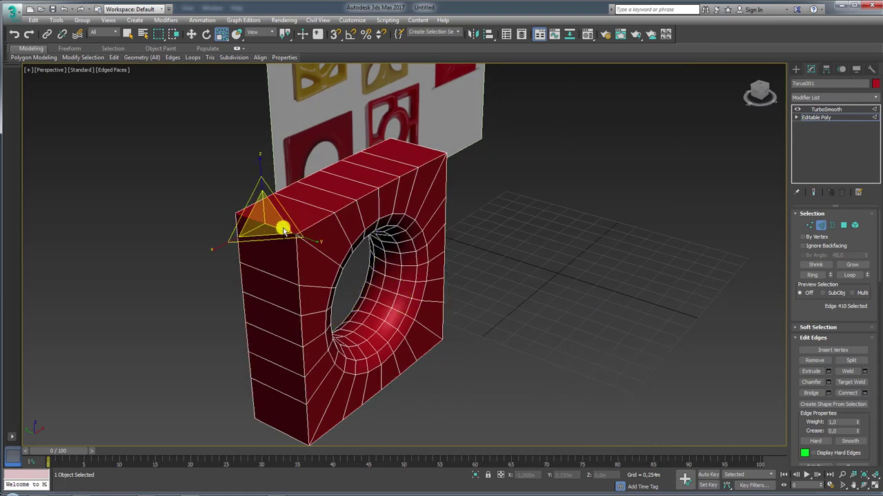
pyautogui.scroll(3, 327, 232)
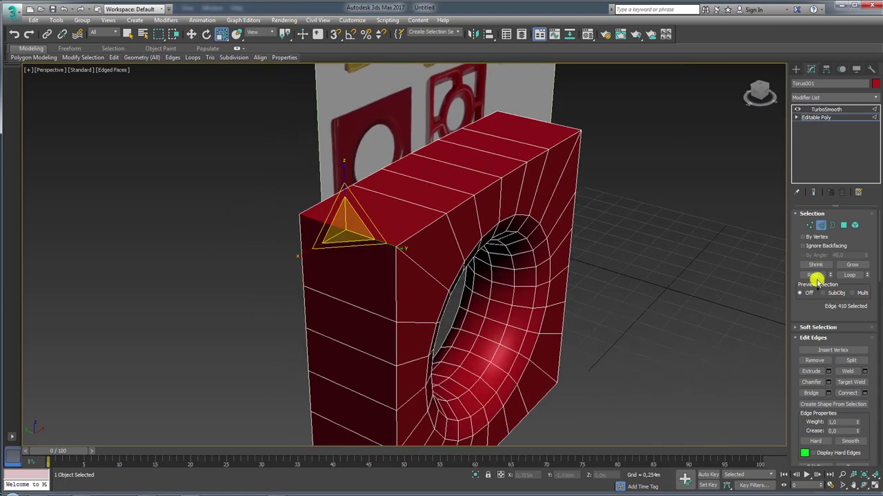
pyautogui.click(814, 275)
# - Connect the ring with 2 segments at Pinch 89 and check the TurboSmooth result
pyautogui.click(865, 394)
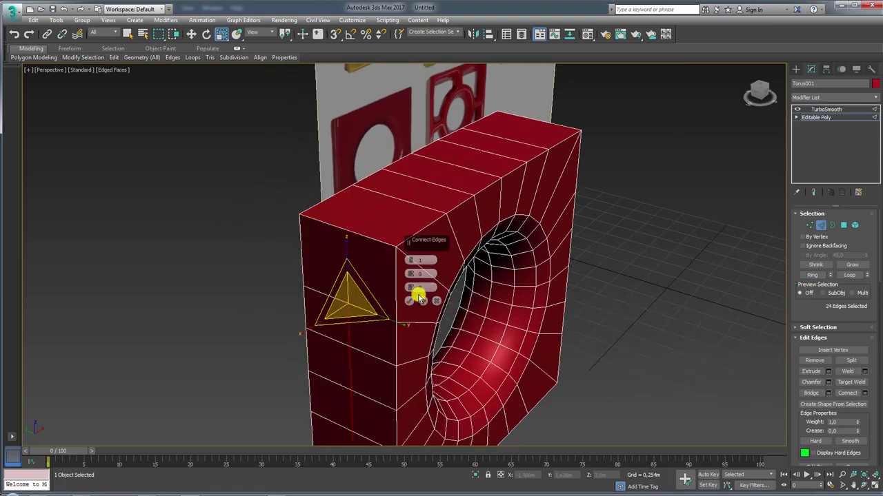
pyautogui.moveTo(410, 190); pyautogui.dragTo(408, 109)
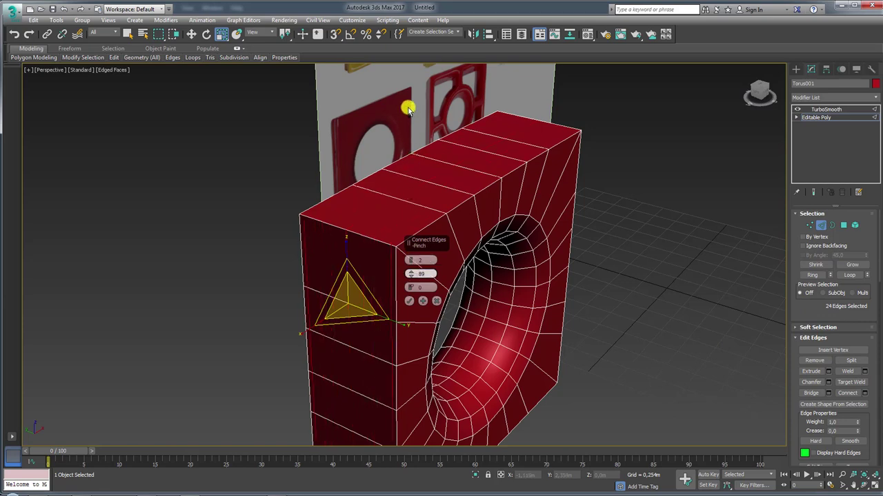
pyautogui.click(409, 301)
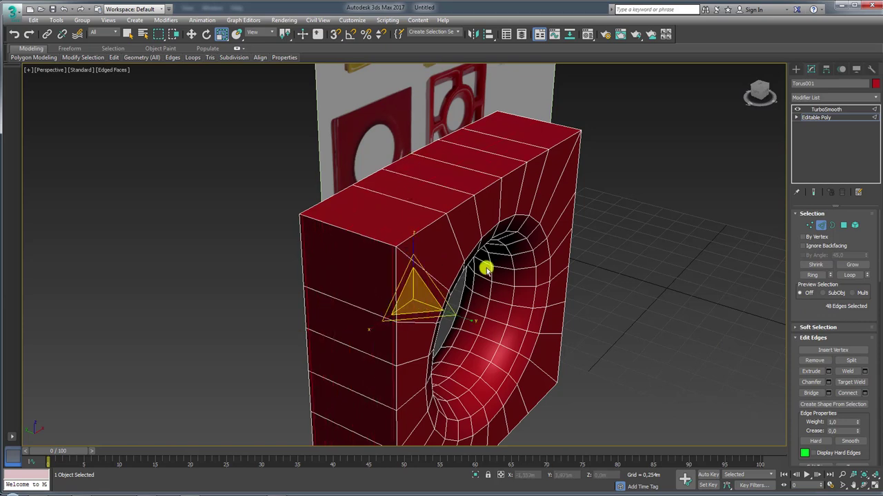
pyautogui.click(815, 117)
pyautogui.click(818, 109)
pyautogui.moveTo(654, 182)
pyautogui.keyDown('alt'); pyautogui.mouseDown(button='middle')
pyautogui.moveTo(668, 175)
pyautogui.moveTo(516, 158)
pyautogui.mouseUp(button='middle'); pyautogui.keyUp('alt')
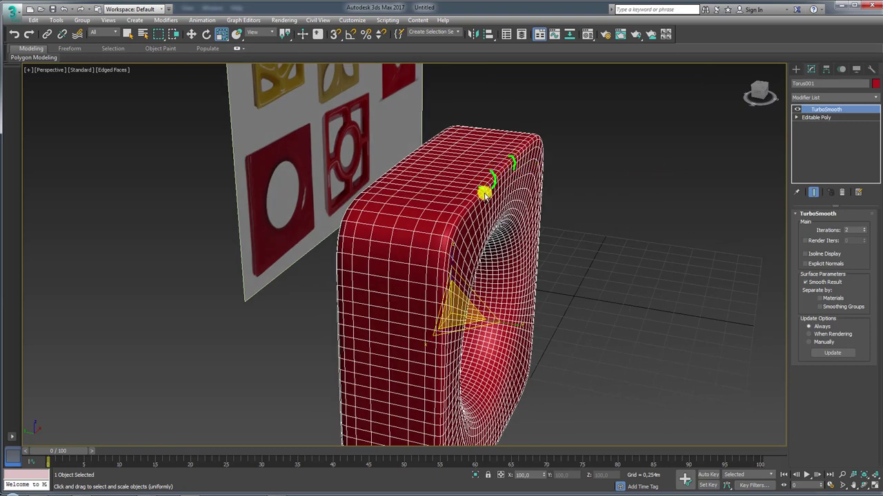
# - In the base mesh's Edge mode, select the frame's top outer corner edges
pyautogui.moveTo(374, 241)
pyautogui.mouseDown()
pyautogui.moveTo(379, 211)
pyautogui.moveTo(440, 235)
pyautogui.mouseUp()
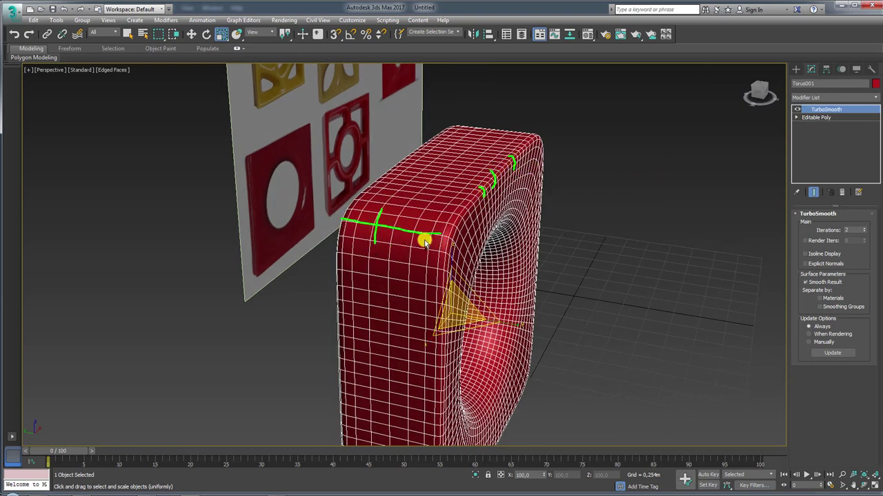
pyautogui.click(816, 117)
pyautogui.keyDown('alt'); pyautogui.moveTo(771, 197); pyautogui.dragTo(710, 216, button='middle'); pyautogui.keyUp('alt')
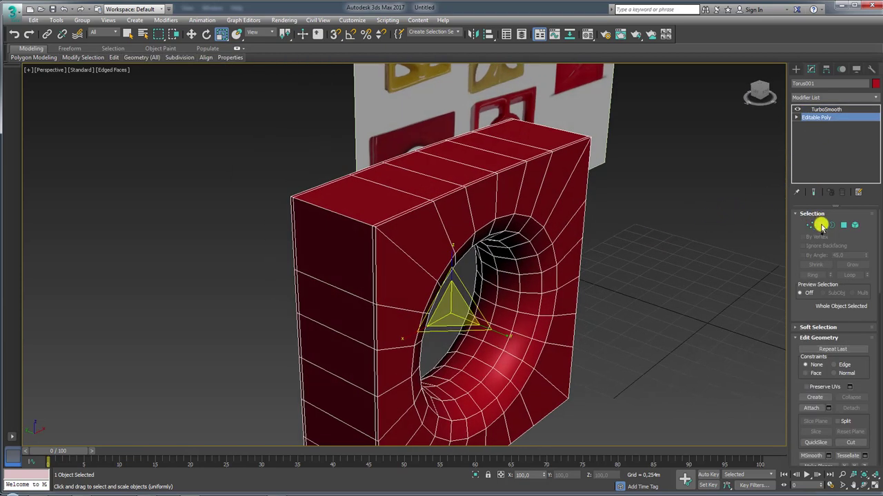
pyautogui.click(821, 225)
pyautogui.click(358, 220)
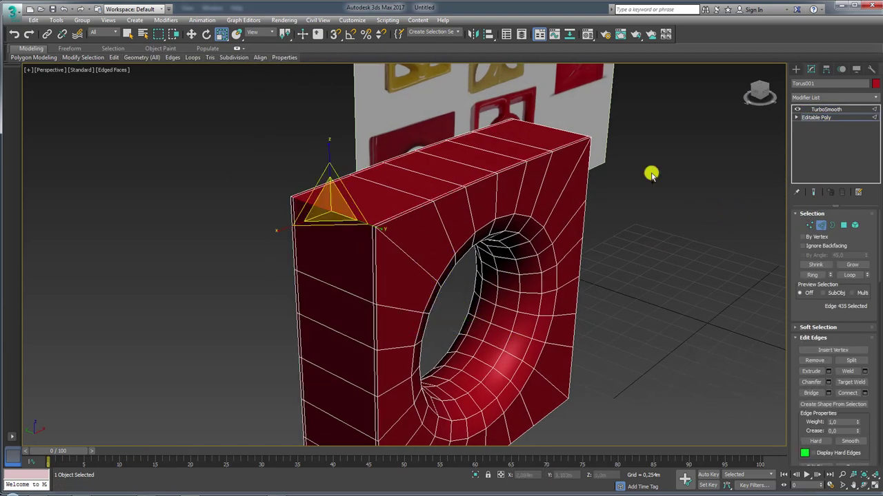
pyautogui.keyDown('alt'); pyautogui.moveTo(650, 173); pyautogui.dragTo(675, 153, button='middle'); pyautogui.keyUp('alt')
pyautogui.keyDown('ctrl'); pyautogui.click(668, 135); pyautogui.keyUp('ctrl')
# - Add the bottom corner edges and grow the selection into full edge loops
pyautogui.keyDown('alt'); pyautogui.moveTo(699, 246); pyautogui.dragTo(574, 255, button='middle'); pyautogui.keyUp('alt')
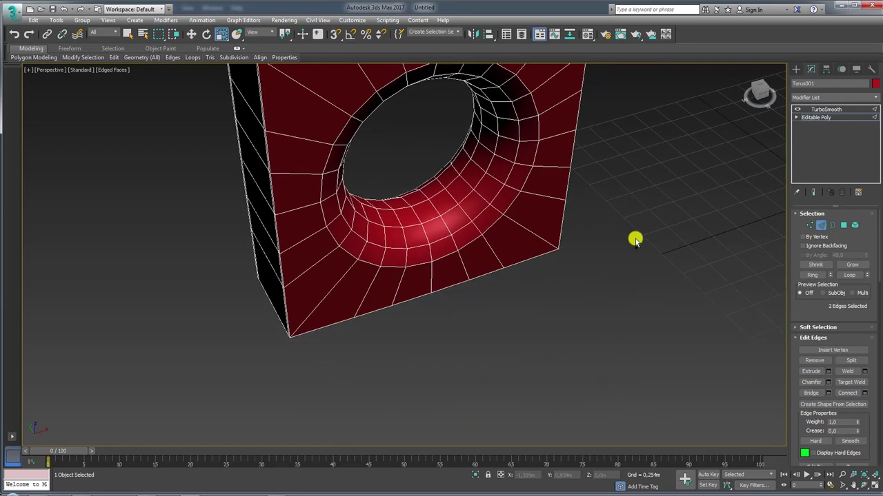
pyautogui.keyDown('ctrl'); pyautogui.click(473, 315); pyautogui.keyUp('ctrl')
pyautogui.keyDown('alt'); pyautogui.moveTo(473, 315); pyautogui.dragTo(501, 293, button='middle'); pyautogui.keyUp('alt')
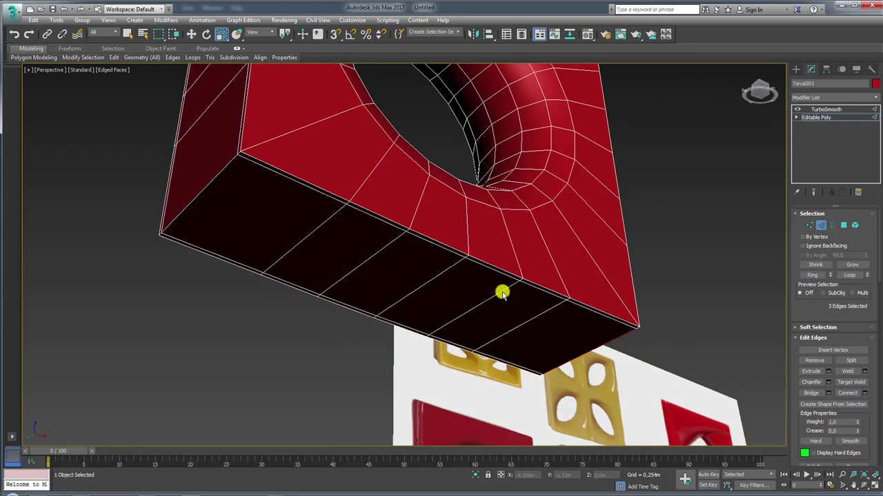
pyautogui.keyDown('ctrl'); pyautogui.click(203, 196); pyautogui.keyUp('ctrl')
pyautogui.keyDown('alt'); pyautogui.moveTo(242, 177); pyautogui.dragTo(451, 302, button='middle'); pyautogui.keyUp('alt')
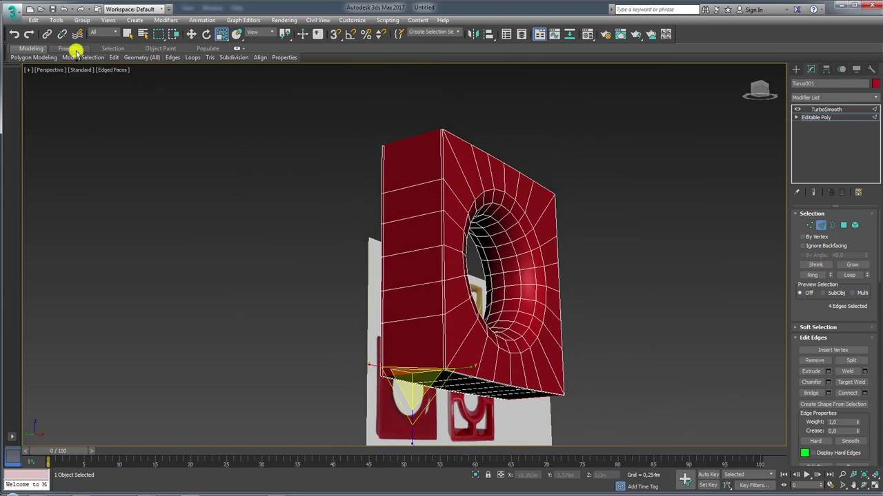
pyautogui.moveTo(83, 57)
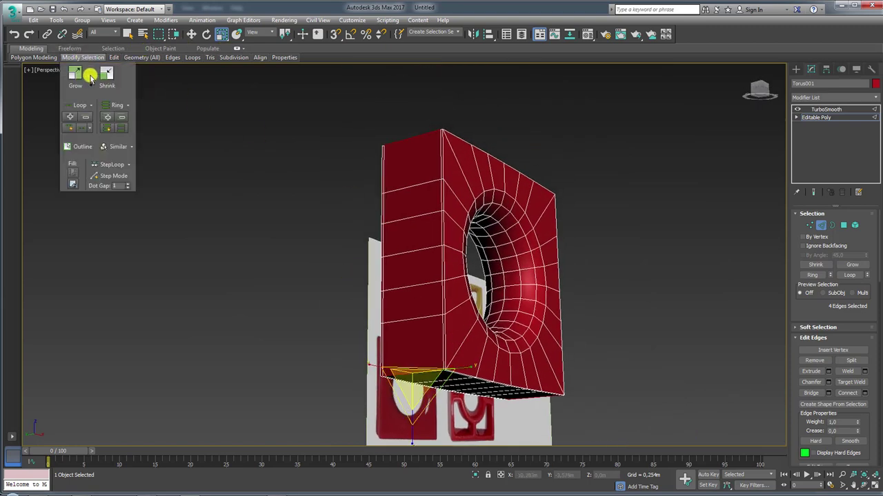
pyautogui.click(70, 117)
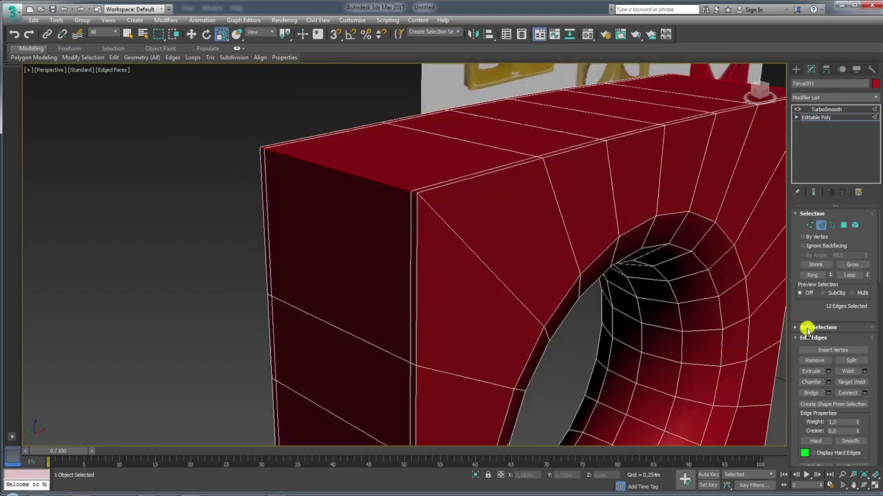
pyautogui.moveTo(806, 306); pyautogui.dragTo(800, 186)
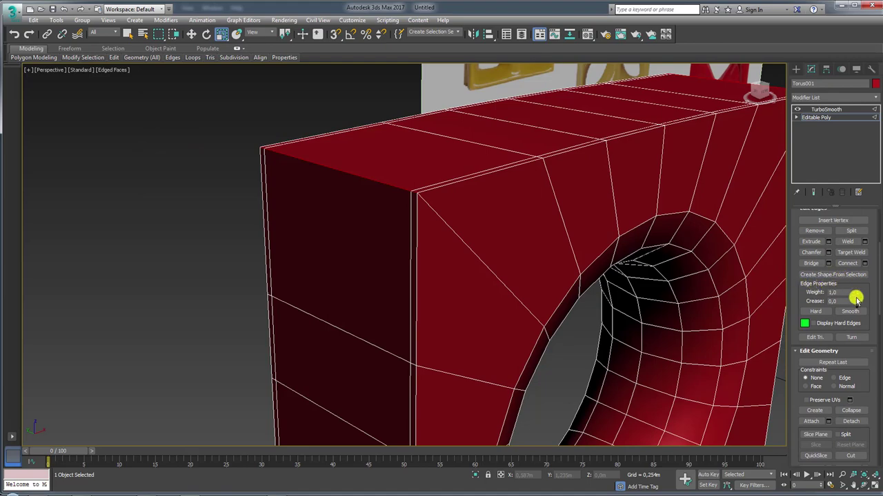
# - Set the existing TurboSmooth modifier's Iterations to 1 and inspect the coarser smoothed box
pyautogui.click(821, 117)
pyautogui.click(824, 110)
pyautogui.moveTo(592, 153)
pyautogui.keyDown('alt'); pyautogui.mouseDown(button='middle')
pyautogui.moveTo(591, 213)
pyautogui.moveTo(559, 227)
pyautogui.moveTo(681, 197)
pyautogui.moveTo(573, 215)
pyautogui.mouseUp(button='middle'); pyautogui.keyUp('alt')
pyautogui.scroll(3, 573, 215)
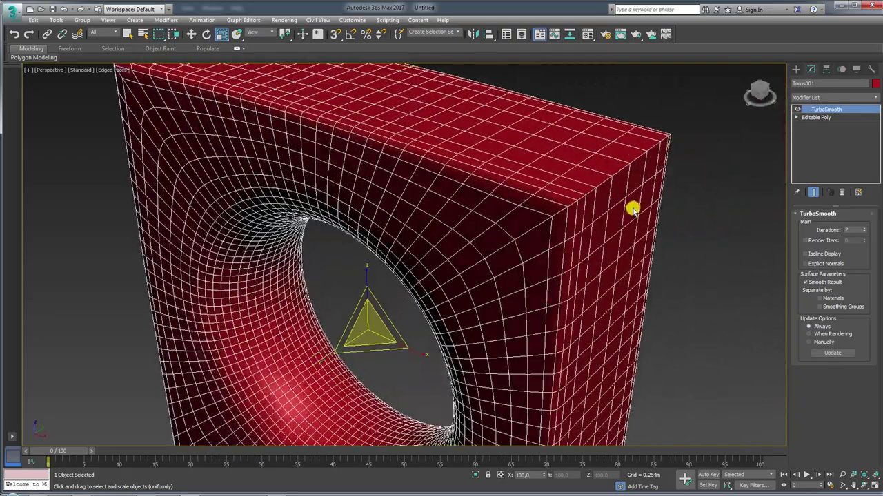
pyautogui.moveTo(635, 207)
pyautogui.keyDown('alt'); pyautogui.mouseDown(button='middle')
pyautogui.moveTo(675, 189)
pyautogui.moveTo(542, 305)
pyautogui.mouseUp(button='middle'); pyautogui.keyUp('alt')
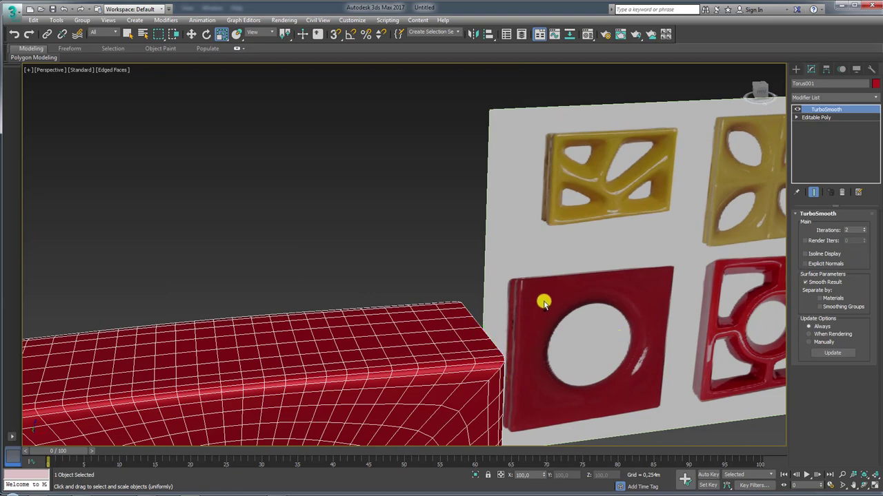
pyautogui.keyDown('alt'); pyautogui.moveTo(543, 304); pyautogui.dragTo(616, 278, button='middle'); pyautogui.keyUp('alt')
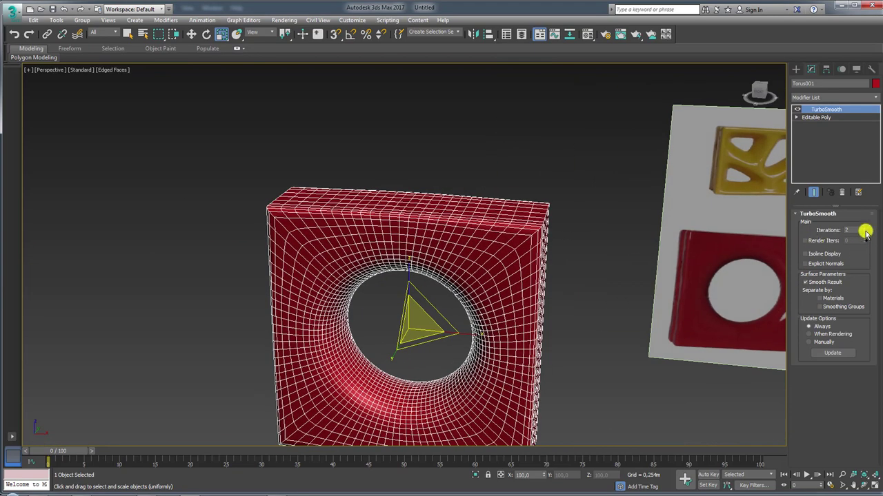
pyautogui.click(866, 233)
# - Add a second TurboSmooth modifier on top with Iterations set to 2
pyautogui.click(874, 100)
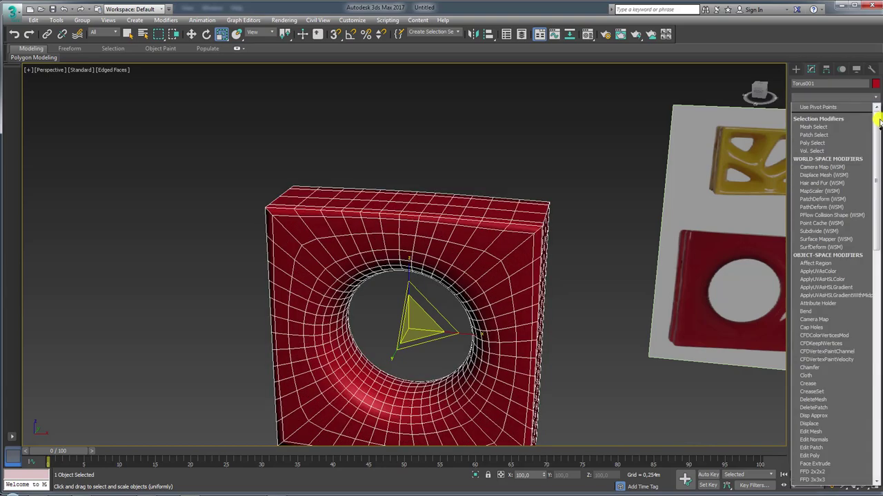
pyautogui.moveTo(875, 114); pyautogui.dragTo(870, 345)
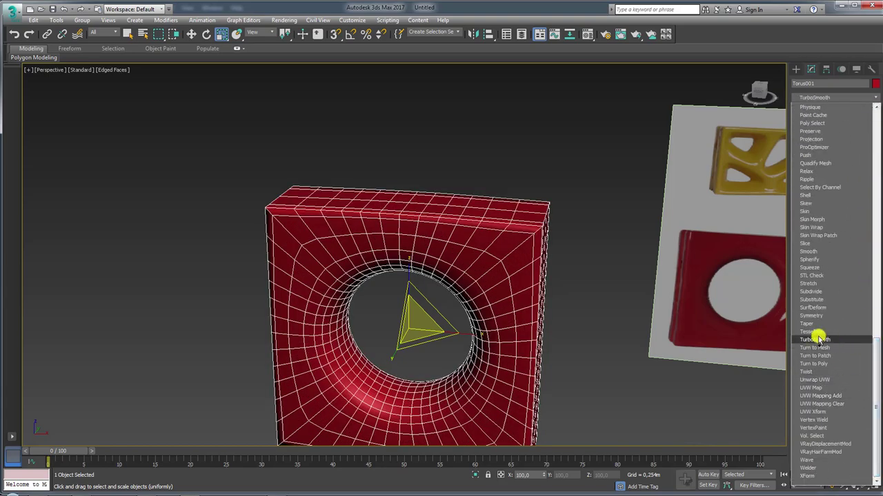
pyautogui.click(821, 339)
pyautogui.keyDown('alt'); pyautogui.moveTo(627, 302); pyautogui.dragTo(528, 235, button='middle'); pyautogui.keyUp('alt')
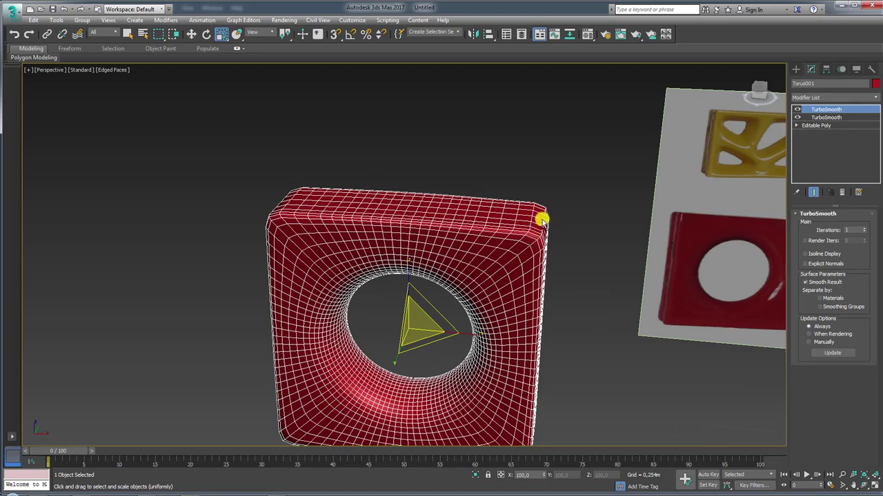
pyautogui.click(864, 228)
# - Frame the view on the box and return to the Editable Poly base mesh
pyautogui.moveTo(605, 270)
pyautogui.keyDown('alt'); pyautogui.mouseDown(button='middle')
pyautogui.moveTo(645, 223)
pyautogui.moveTo(660, 220)
pyautogui.mouseUp(button='middle'); pyautogui.keyUp('alt')
pyautogui.scroll(3, 508, 280)
pyautogui.scroll(3, 414, 207)
pyautogui.scroll(3, 424, 190)
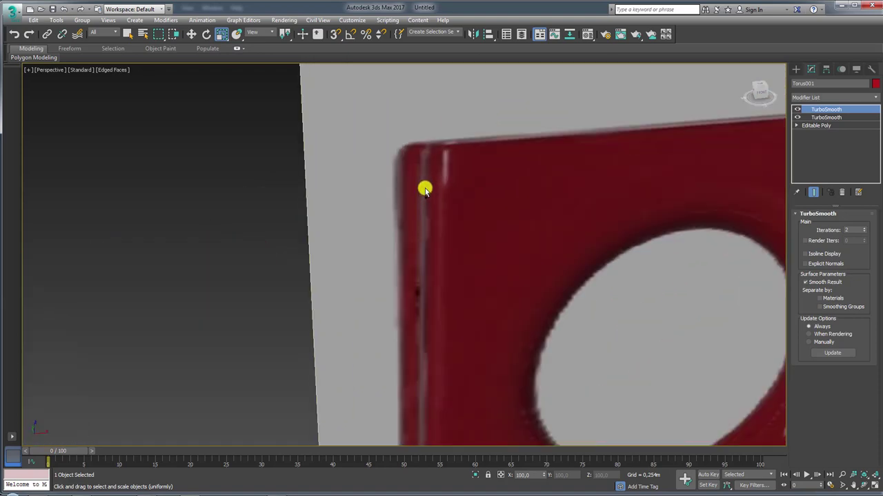
pyautogui.moveTo(429, 156); pyautogui.dragTo(419, 173)
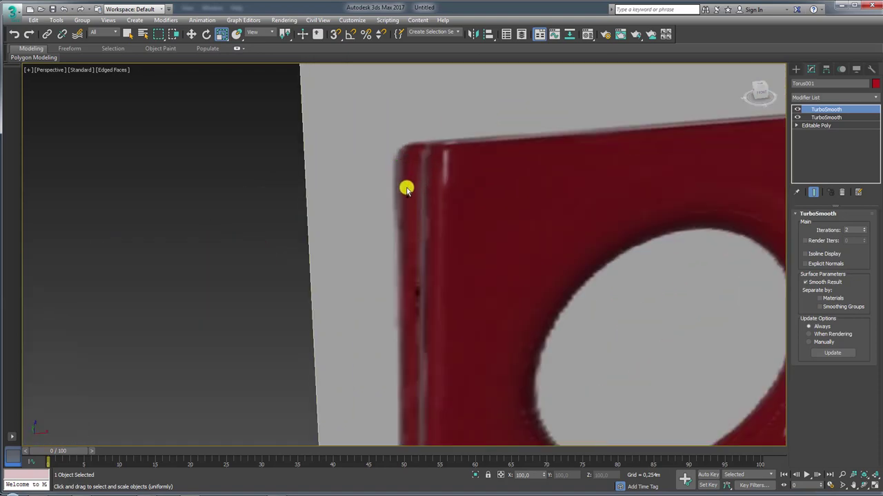
pyautogui.press('z')
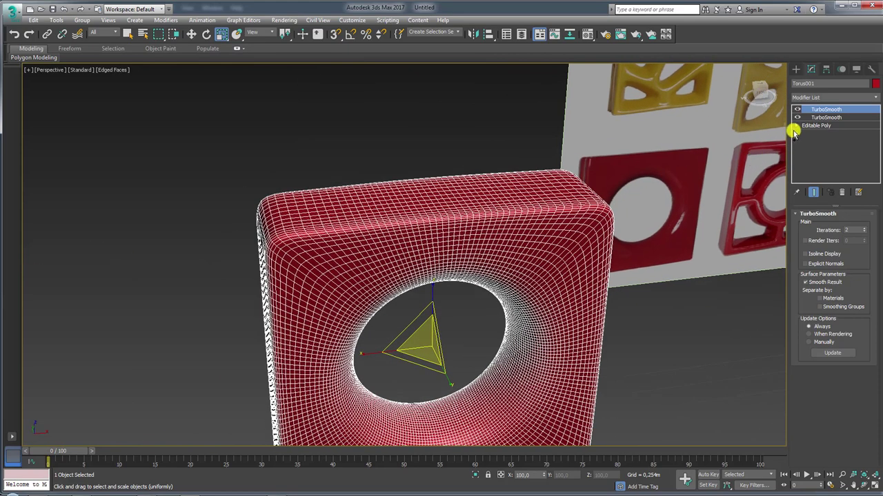
pyautogui.click(817, 126)
# - Convert the top edge ring to its rim polygons and inset them
pyautogui.click(825, 227)
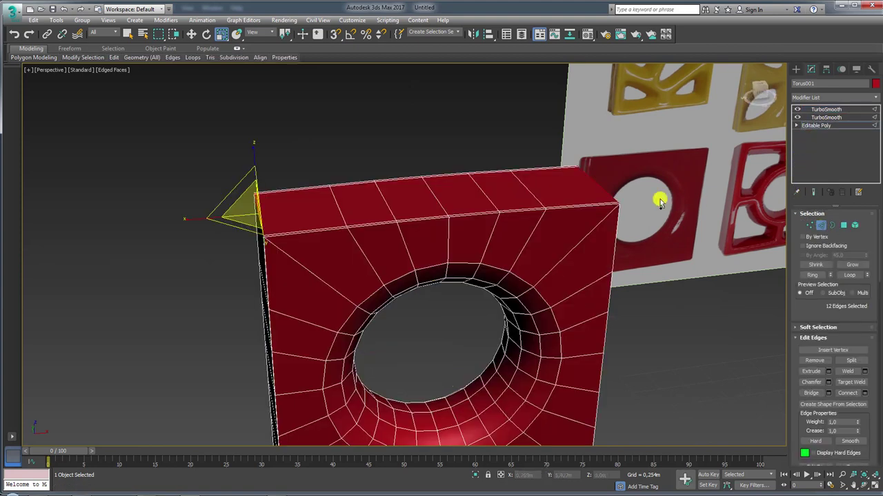
pyautogui.click(604, 193)
pyautogui.keyDown('alt'); pyautogui.moveTo(604, 194); pyautogui.dragTo(625, 203, button='middle'); pyautogui.keyUp('alt')
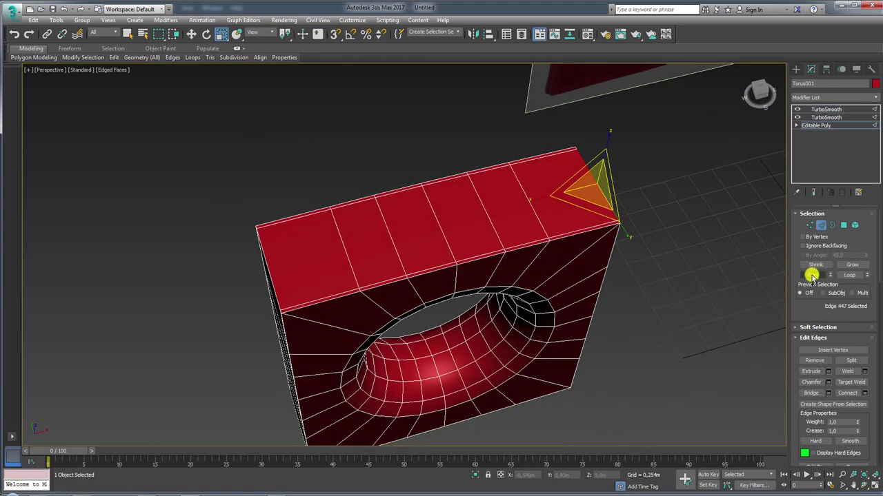
pyautogui.click(821, 273)
pyautogui.click(843, 226)
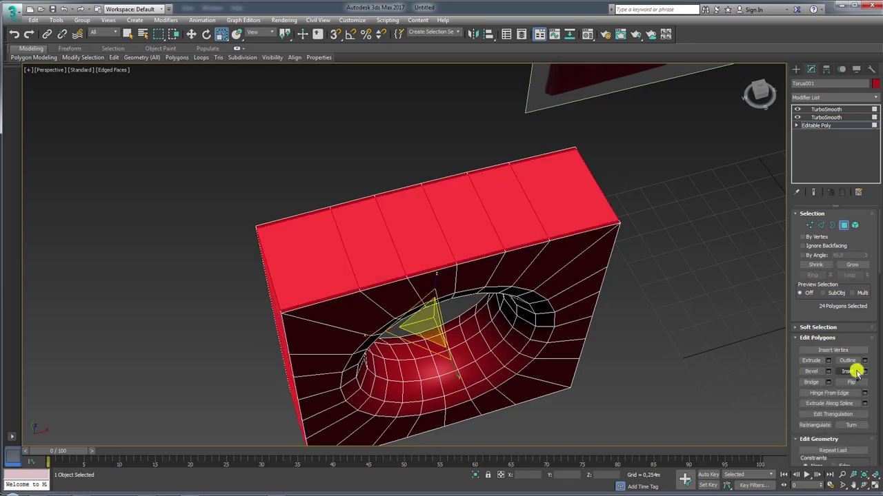
pyautogui.click(850, 372)
pyautogui.moveTo(573, 197); pyautogui.dragTo(571, 183)
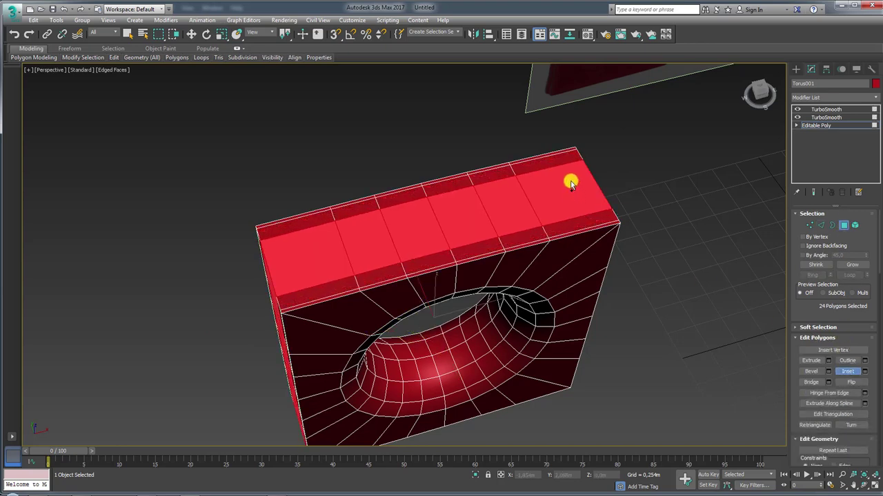
pyautogui.keyDown('alt'); pyautogui.moveTo(568, 191); pyautogui.dragTo(587, 197, button='middle'); pyautogui.keyUp('alt')
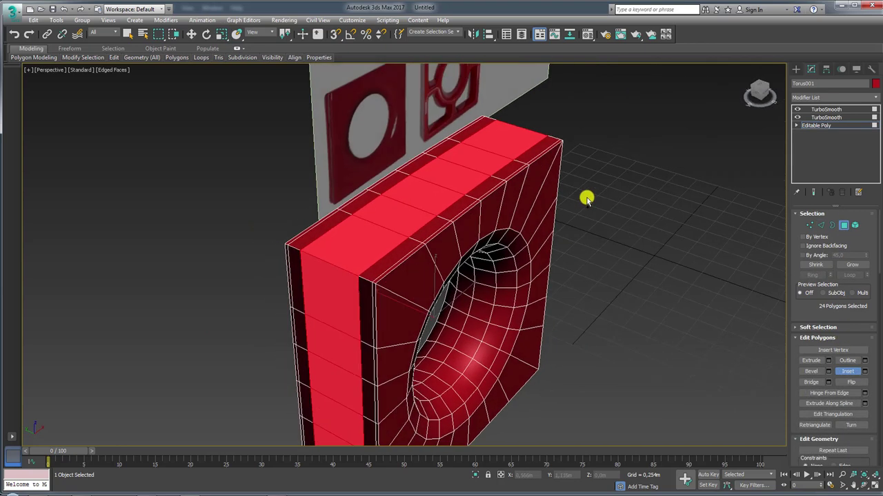
# - Bevel the inset faces by Local Normal to -0.084m height, forming the groove
pyautogui.click(828, 371)
pyautogui.keyDown('alt'); pyautogui.moveTo(595, 262); pyautogui.dragTo(441, 270, button='middle'); pyautogui.keyUp('alt')
pyautogui.click(416, 260)
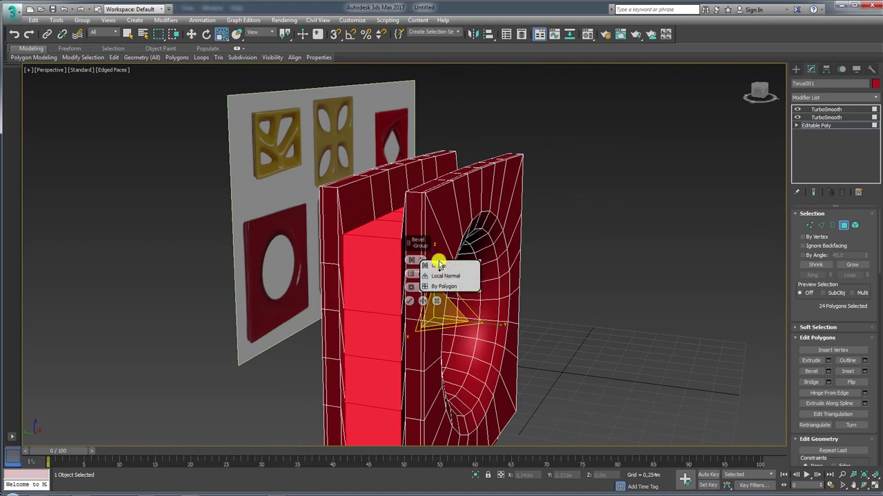
pyautogui.click(447, 275)
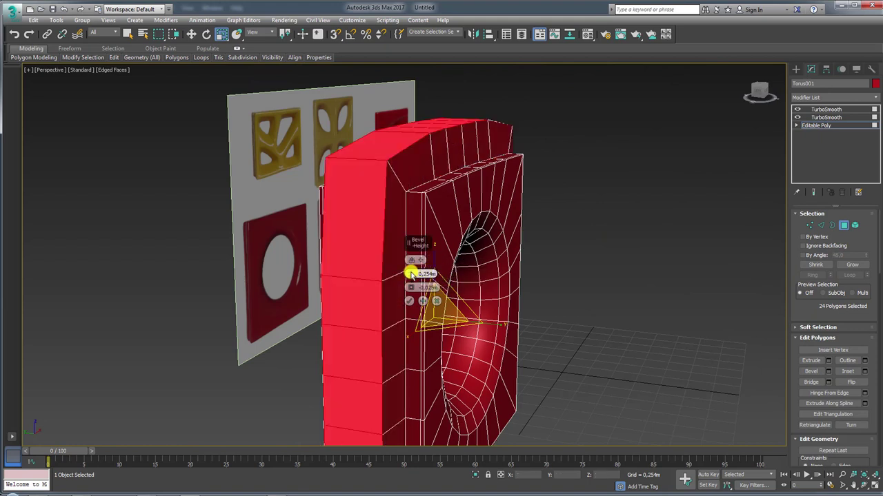
pyautogui.moveTo(411, 274); pyautogui.dragTo(411, 336)
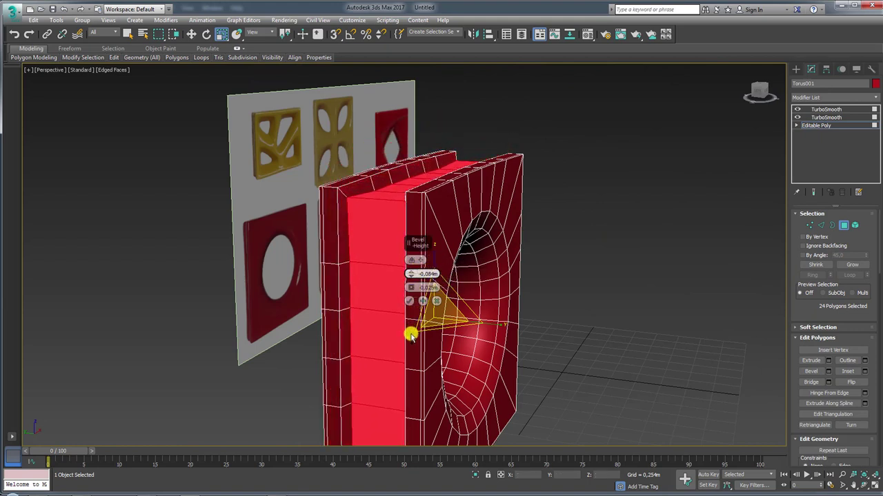
pyautogui.click(409, 302)
# - Connect the selected groove edges to add a support edge loop
pyautogui.click(821, 226)
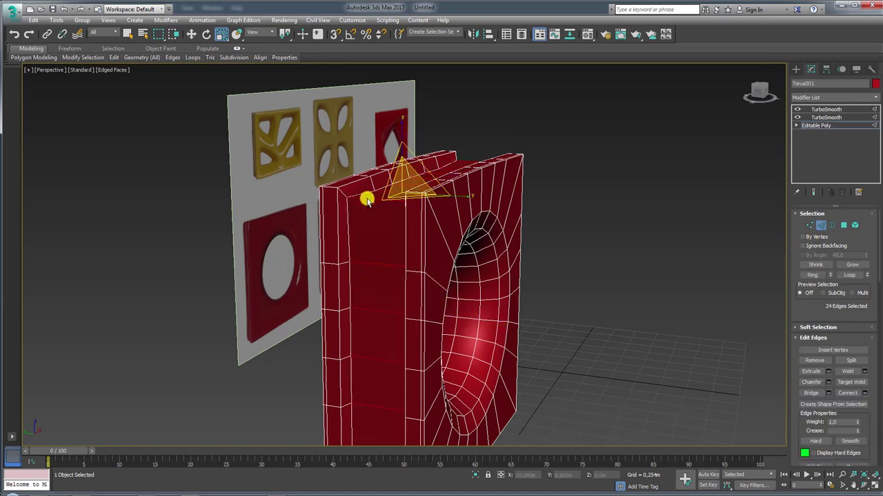
pyautogui.keyDown('alt'); pyautogui.moveTo(366, 200); pyautogui.dragTo(686, 272, button='middle'); pyautogui.keyUp('alt')
pyautogui.click(865, 393)
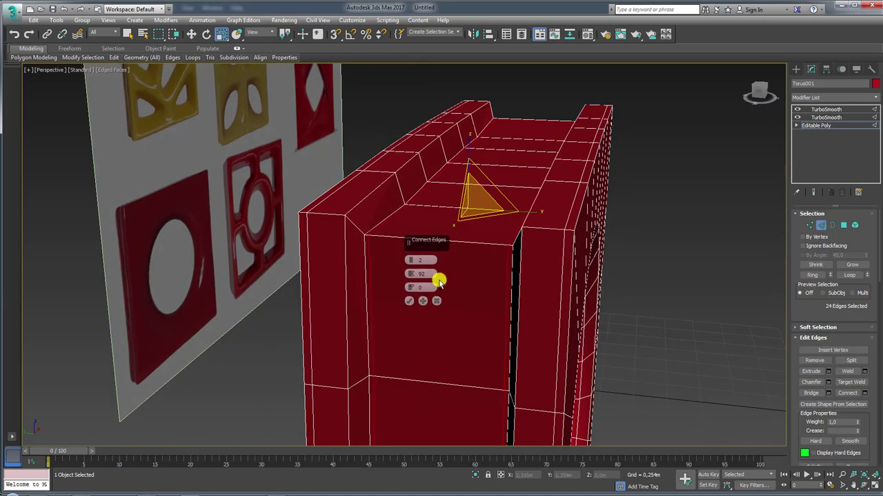
pyautogui.keyDown('alt'); pyautogui.moveTo(465, 290); pyautogui.dragTo(433, 276, button='middle'); pyautogui.keyUp('alt')
pyautogui.click(409, 301)
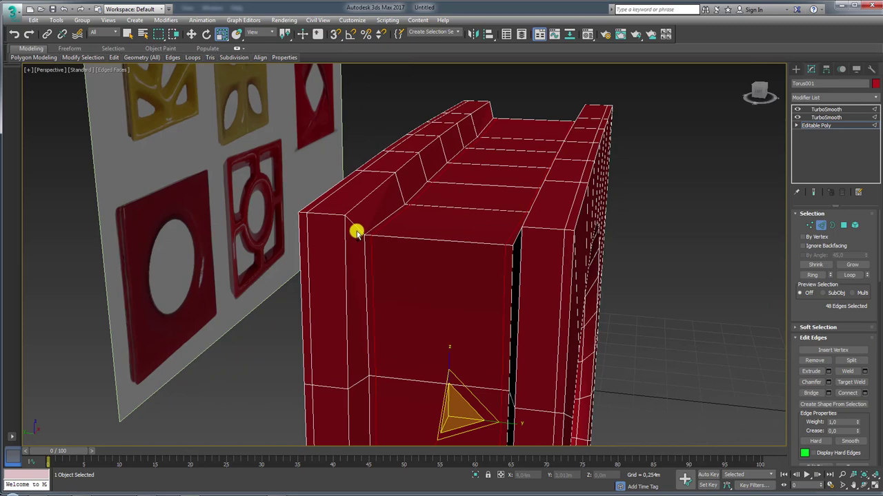
# - Select the edge ring beside the groove and connect it with another support loop
pyautogui.keyDown('alt'); pyautogui.moveTo(356, 230); pyautogui.dragTo(457, 242, button='middle'); pyautogui.keyUp('alt')
pyautogui.click(516, 223)
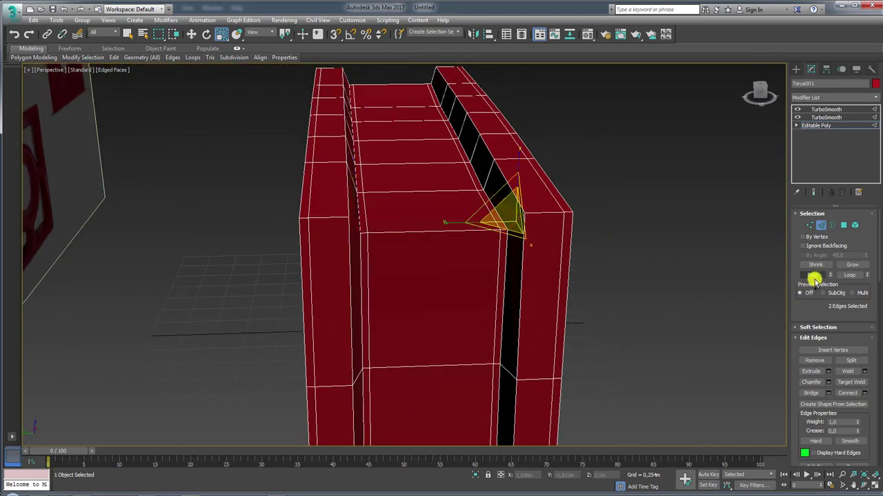
pyautogui.click(810, 275)
pyautogui.click(863, 393)
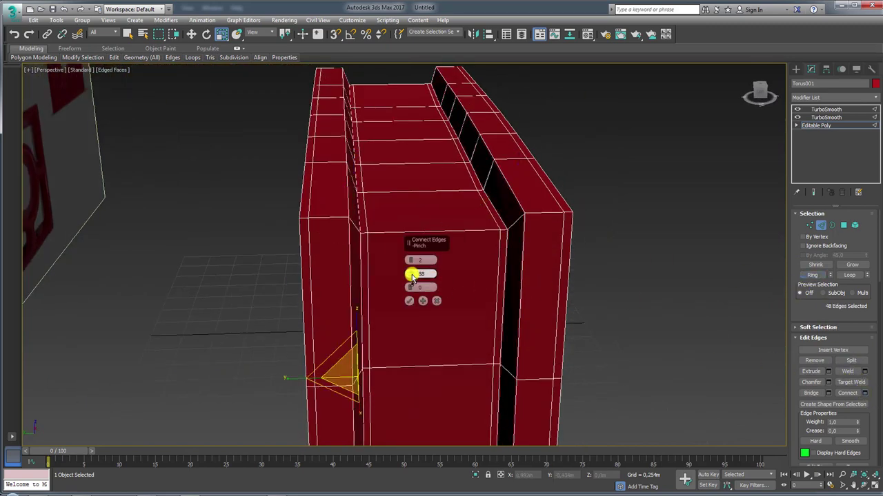
pyautogui.click(413, 299)
# - Check the smoothed result, then show the base cage's vertices in Front view
pyautogui.click(832, 109)
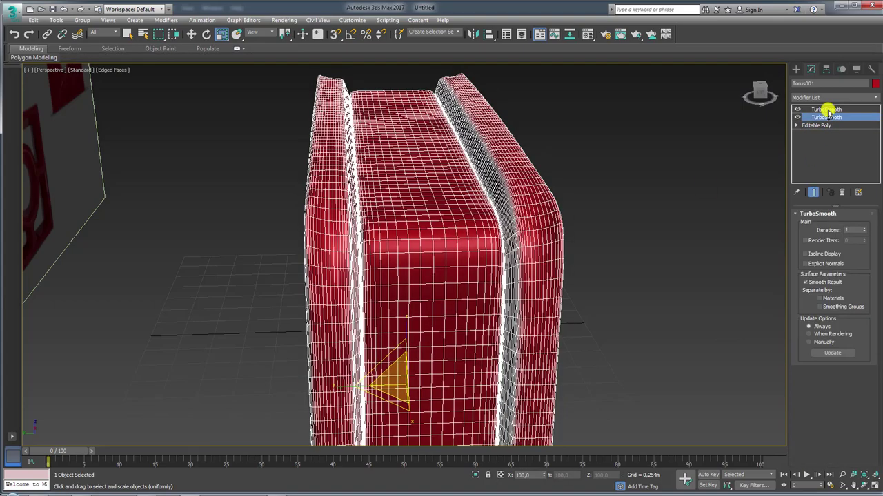
pyautogui.moveTo(646, 179)
pyautogui.keyDown('alt'); pyautogui.mouseDown(button='middle')
pyautogui.moveTo(642, 235)
pyautogui.moveTo(536, 209)
pyautogui.moveTo(589, 230)
pyautogui.moveTo(538, 203)
pyautogui.moveTo(531, 266)
pyautogui.mouseUp(button='middle'); pyautogui.keyUp('alt')
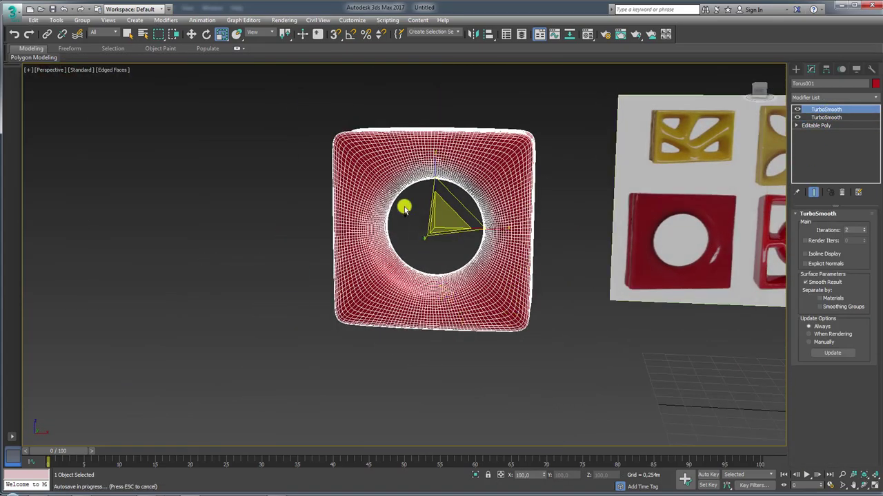
pyautogui.click(797, 125)
pyautogui.click(814, 133)
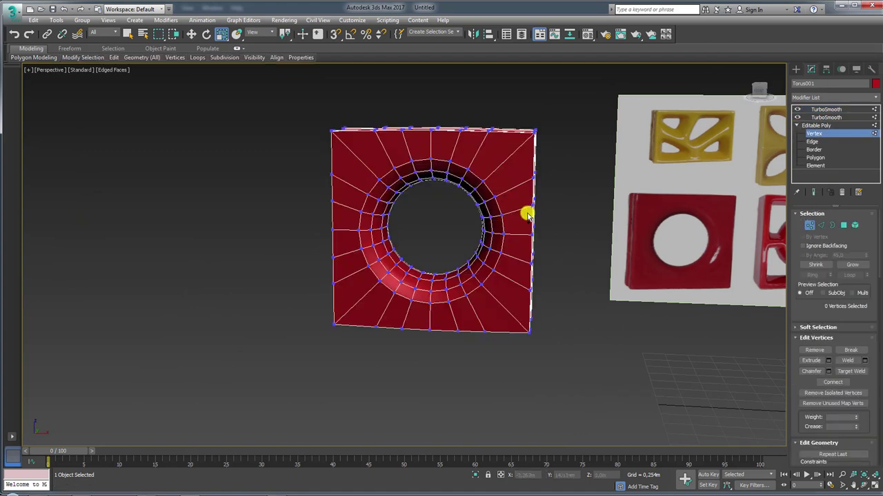
pyautogui.press('f')
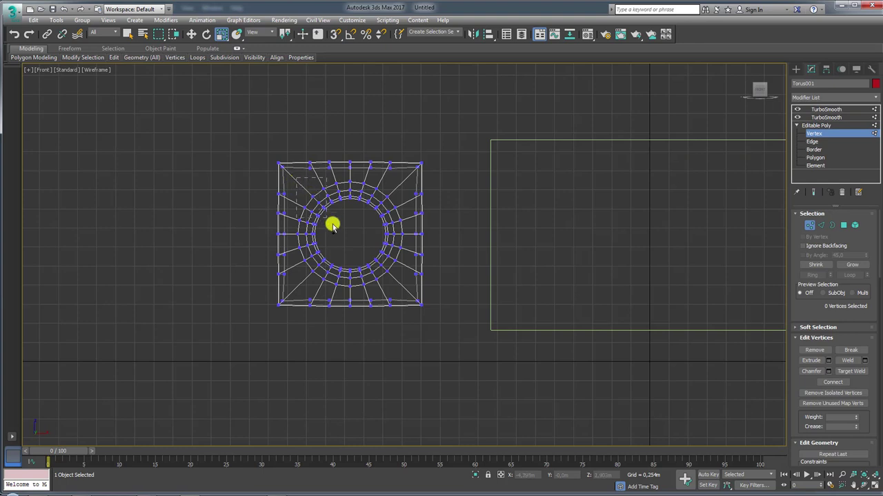
# - Box-select the inner vertex rings and scale them outward to widen the hole
pyautogui.moveTo(373, 266); pyautogui.dragTo(404, 289)
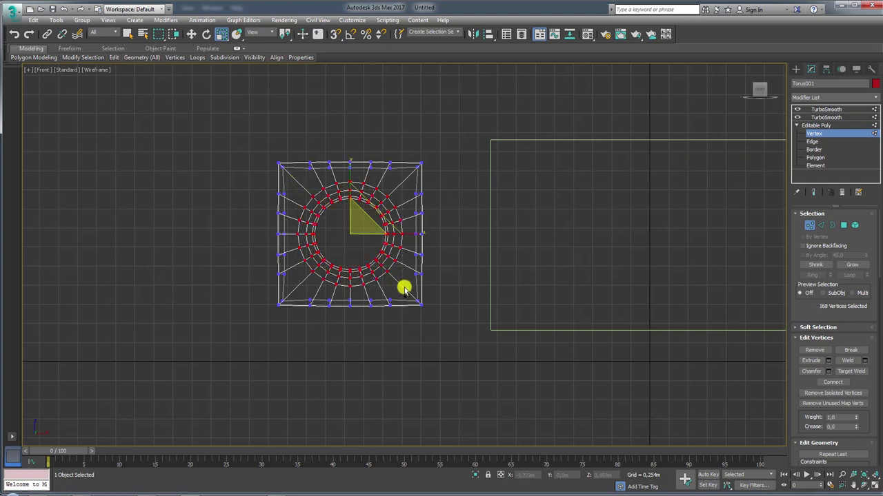
pyautogui.scroll(2, 396, 274)
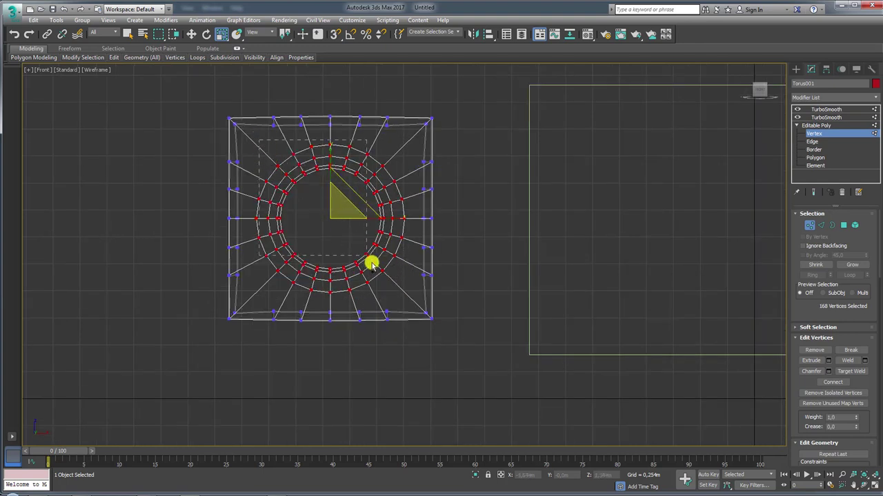
pyautogui.moveTo(371, 263); pyautogui.dragTo(411, 301)
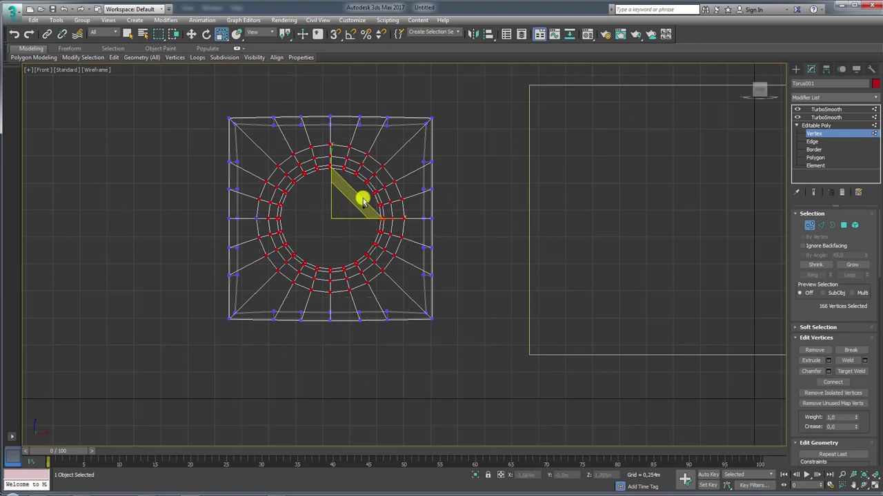
pyautogui.moveTo(361, 199)
pyautogui.mouseDown()
pyautogui.moveTo(369, 199)
pyautogui.moveTo(294, 231)
pyautogui.moveTo(269, 219)
pyautogui.mouseUp()
pyautogui.moveTo(358, 197); pyautogui.dragTo(366, 195)
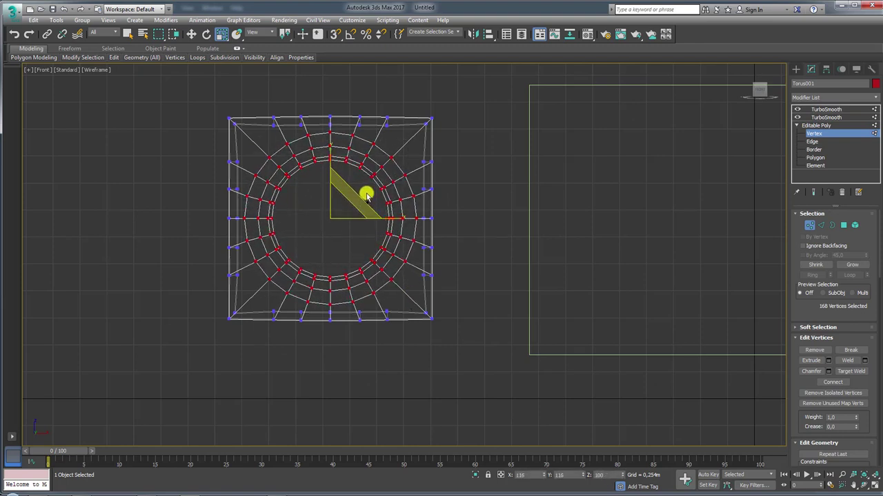
# - In Perspective, select the top TurboSmooth and enable Isoline Display
pyautogui.press('p')
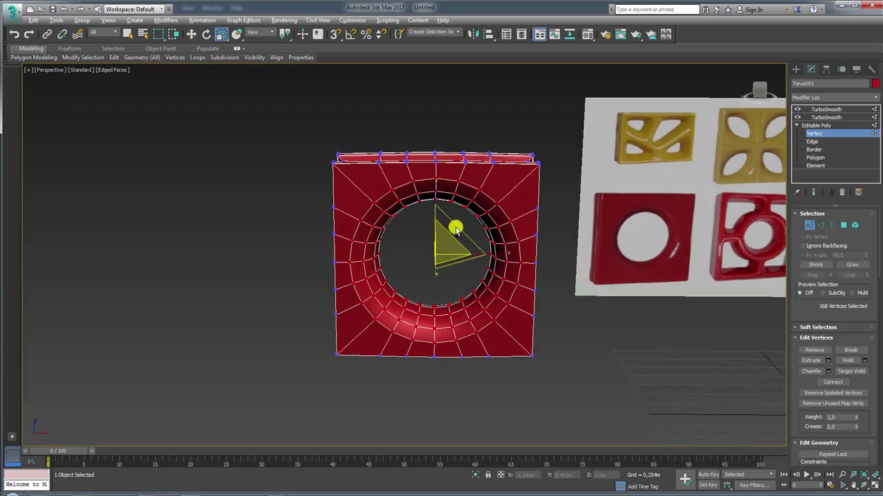
pyautogui.click(816, 126)
pyautogui.click(820, 109)
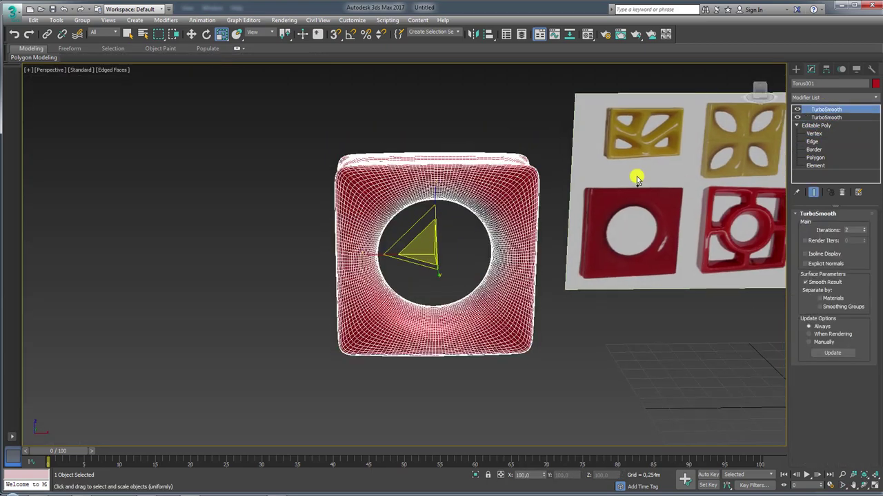
pyautogui.click(804, 253)
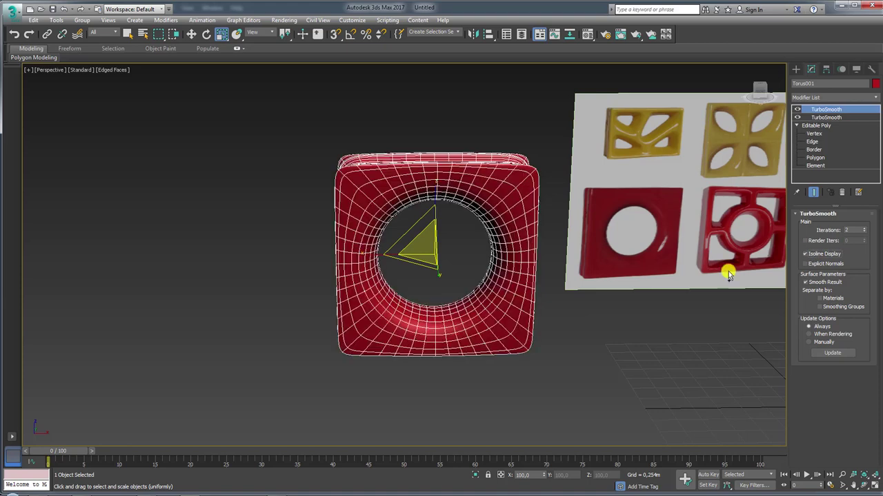
pyautogui.scroll(-5, 503, 277)
# - Move the round-hole block to the left along X and deselect it
pyautogui.press('w')
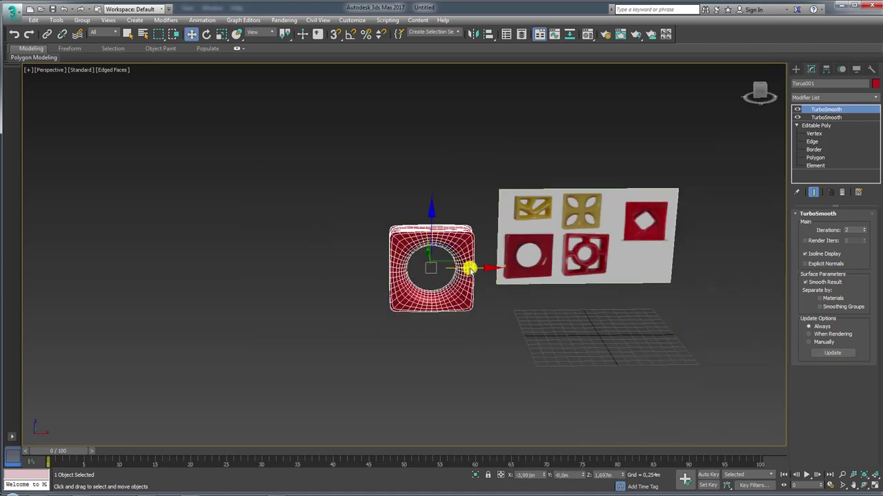
pyautogui.moveTo(467, 264); pyautogui.dragTo(350, 264)
pyautogui.click(434, 290)
pyautogui.scroll(3, 521, 271)
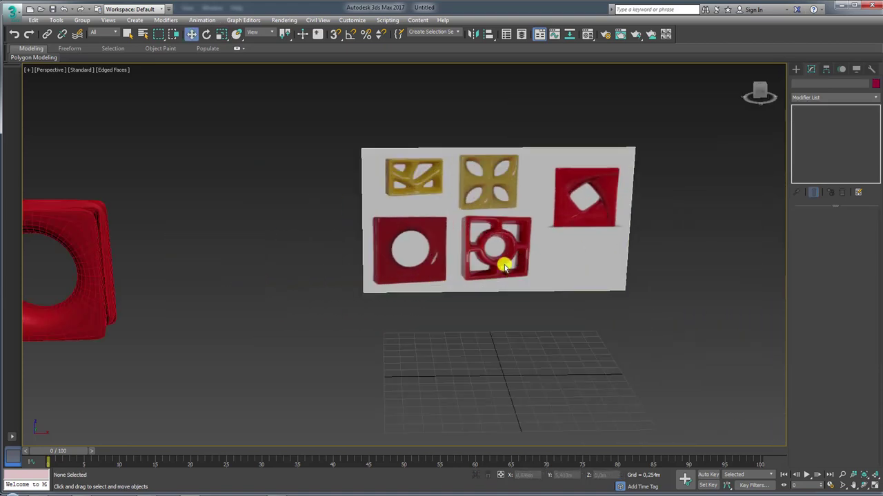
pyautogui.scroll(5, 504, 235)
# - Study the red ring-and-arms brick on the reference panel, then switch to Front wireframe view
pyautogui.moveTo(495, 252)
pyautogui.keyDown('alt'); pyautogui.mouseDown(button='middle')
pyautogui.moveTo(526, 289)
pyautogui.moveTo(375, 290)
pyautogui.moveTo(359, 191)
pyautogui.mouseUp(button='middle'); pyautogui.keyUp('alt')
pyautogui.scroll(5, 443, 196)
pyautogui.scroll(-5, 444, 196)
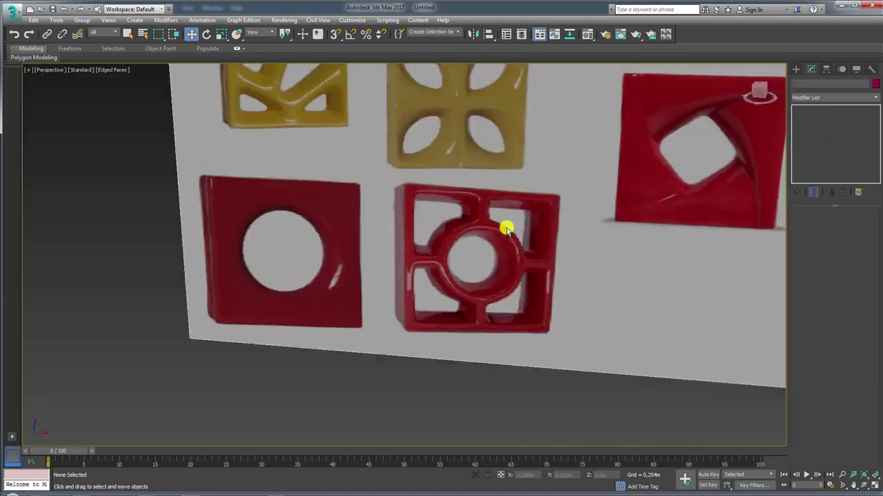
pyautogui.moveTo(506, 226)
pyautogui.keyDown('alt'); pyautogui.mouseDown(button='middle')
pyautogui.moveTo(491, 276)
pyautogui.moveTo(361, 270)
pyautogui.mouseUp(button='middle'); pyautogui.keyUp('alt')
pyautogui.scroll(4, 334, 266)
pyautogui.scroll(2, 334, 266)
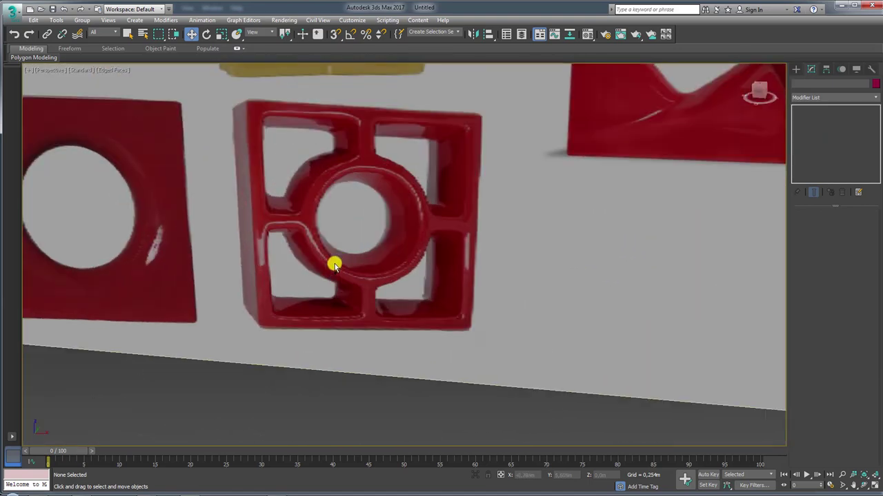
pyautogui.scroll(-4, 335, 261)
pyautogui.scroll(2, 335, 261)
pyautogui.scroll(3, 334, 261)
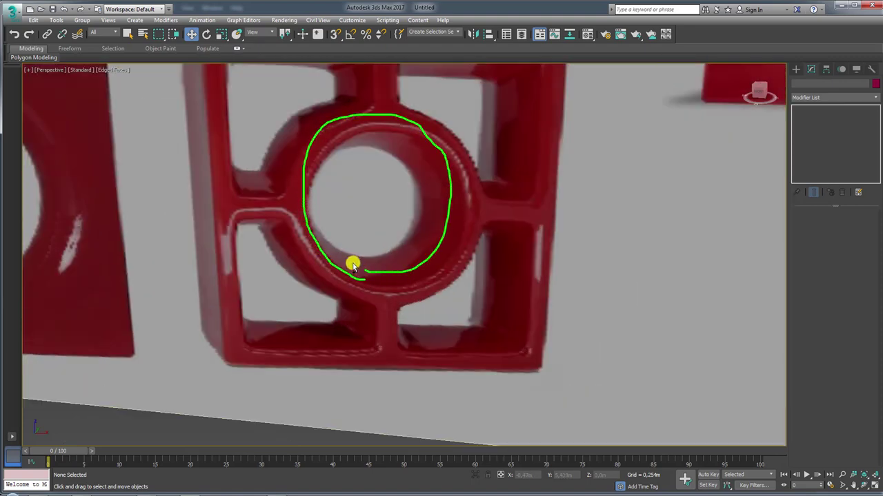
pyautogui.scroll(-5, 462, 255)
pyautogui.keyDown('alt'); pyautogui.moveTo(449, 260); pyautogui.dragTo(556, 276, button='middle'); pyautogui.keyUp('alt')
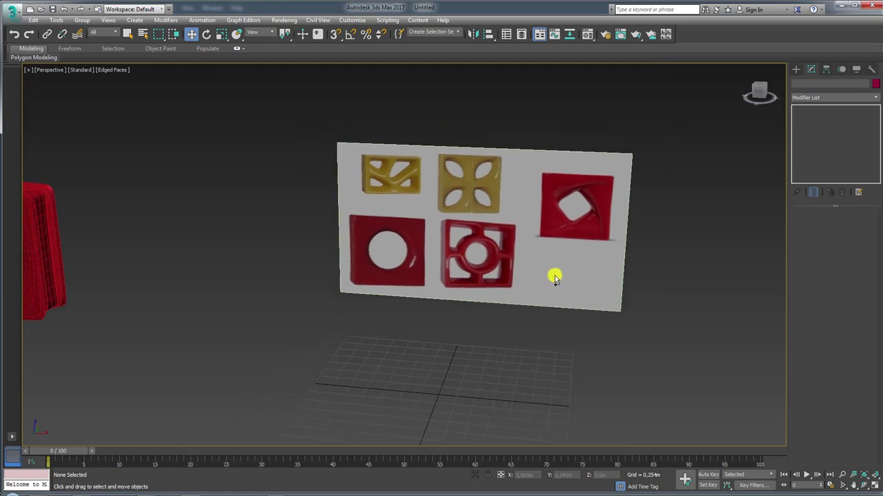
pyautogui.press('f')
pyautogui.press('F3')
# - Draw a Tube over the reference's central ring: radii 0.344m/0.256m, height 0.262m, 18 sides
pyautogui.scroll(-2, 483, 283)
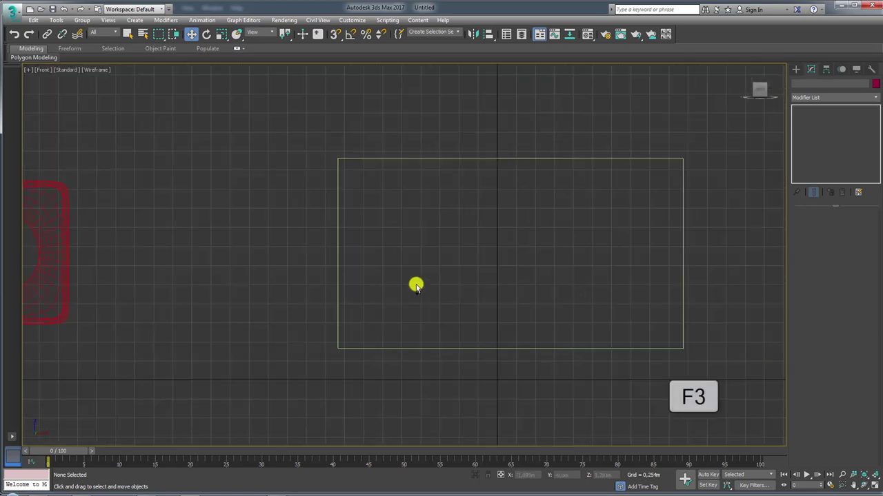
pyautogui.press('F3')
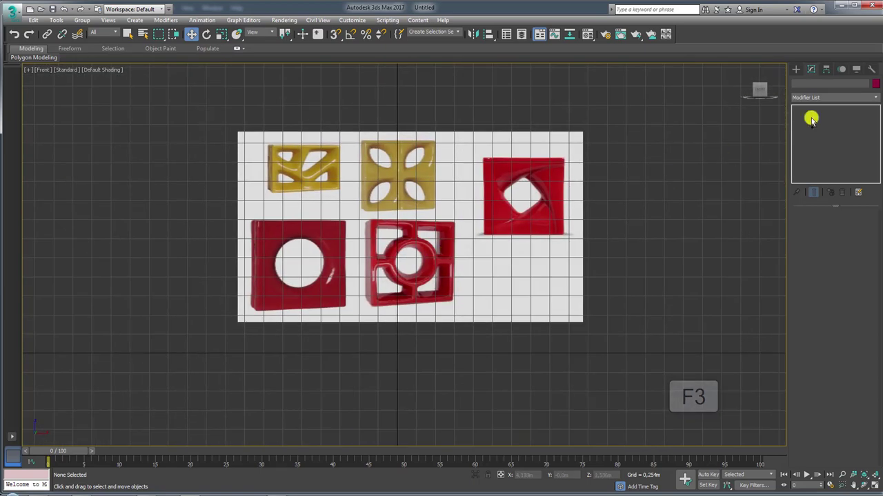
pyautogui.click(795, 69)
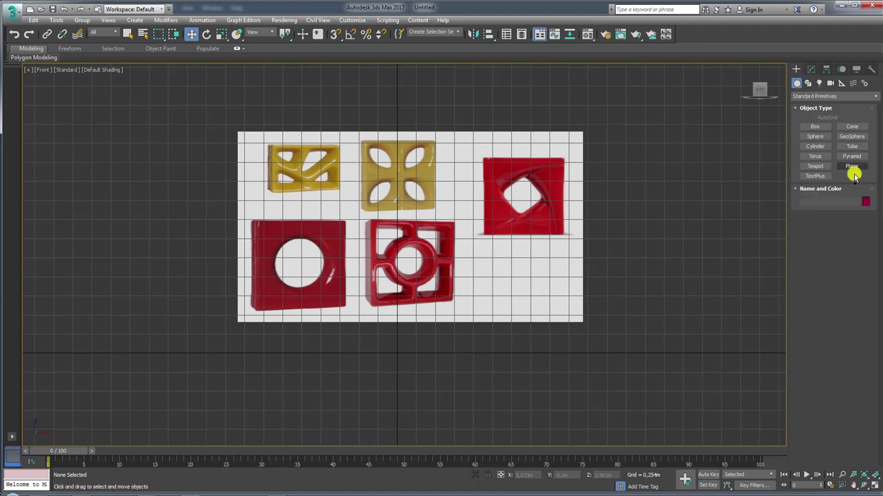
pyautogui.click(850, 146)
pyautogui.scroll(5, 386, 266)
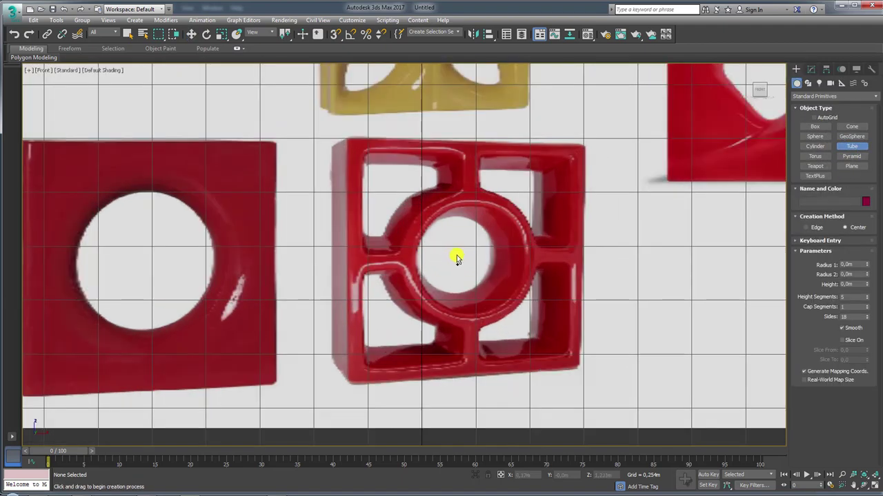
pyautogui.moveTo(457, 254); pyautogui.dragTo(504, 310)
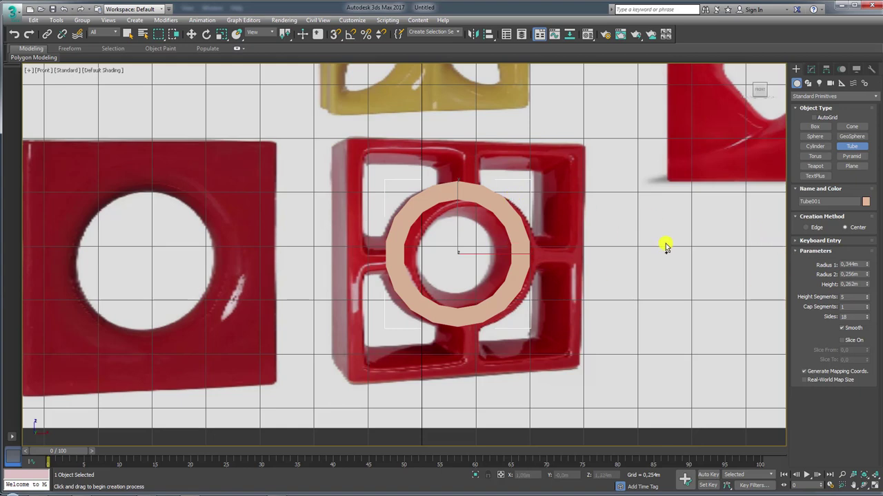
# - Set the tube to 1 height segment and a height of 0.333m
pyautogui.press('p')
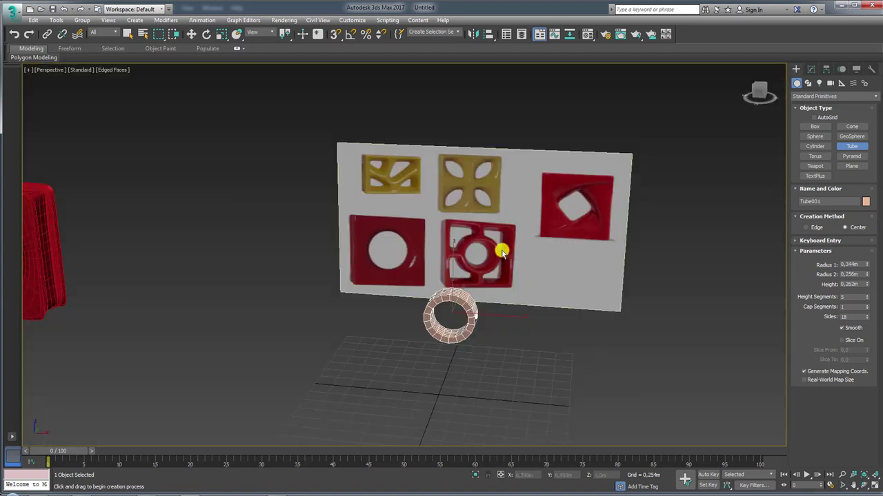
pyautogui.moveTo(502, 250)
pyautogui.keyDown('alt'); pyautogui.mouseDown(button='middle')
pyautogui.moveTo(502, 292)
pyautogui.moveTo(449, 308)
pyautogui.mouseUp(button='middle'); pyautogui.keyUp('alt')
pyautogui.scroll(5, 449, 308)
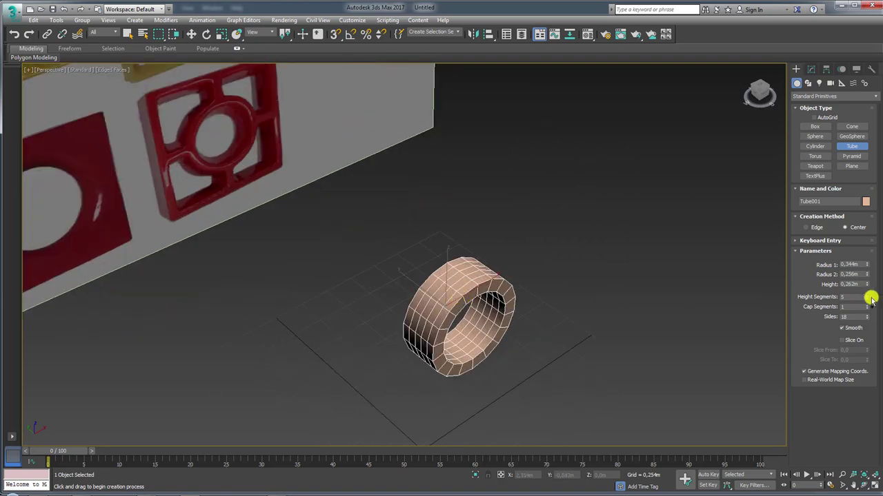
pyautogui.rightClick(871, 297)
pyautogui.moveTo(555, 300)
pyautogui.keyDown('alt'); pyautogui.mouseDown(button='middle')
pyautogui.moveTo(540, 331)
pyautogui.moveTo(527, 289)
pyautogui.moveTo(599, 292)
pyautogui.mouseUp(button='middle'); pyautogui.keyUp('alt')
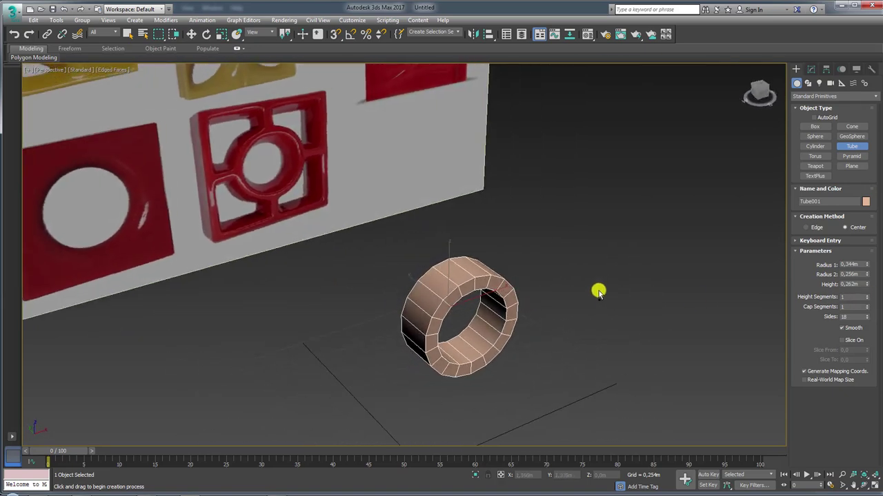
pyautogui.moveTo(868, 286); pyautogui.dragTo(863, 264)
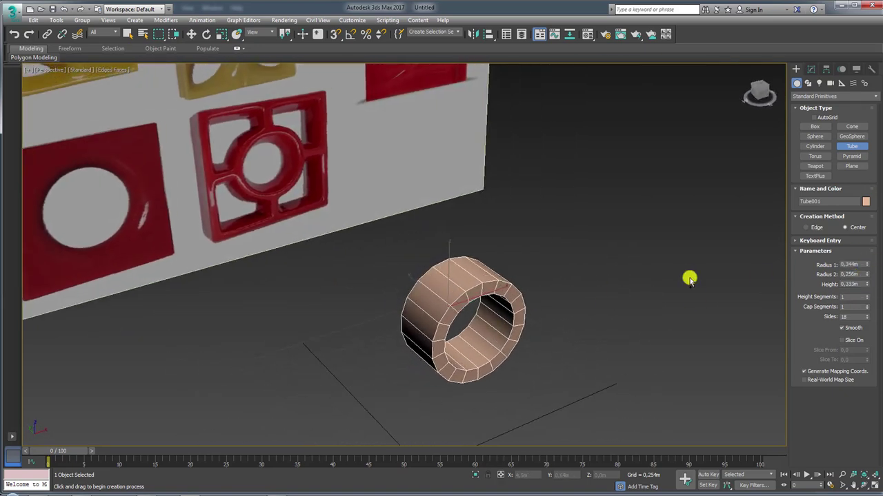
pyautogui.moveTo(526, 284)
pyautogui.keyDown('alt'); pyautogui.mouseDown(button='middle')
pyautogui.moveTo(502, 293)
pyautogui.moveTo(609, 217)
pyautogui.moveTo(516, 245)
pyautogui.mouseUp(button='middle'); pyautogui.keyUp('alt')
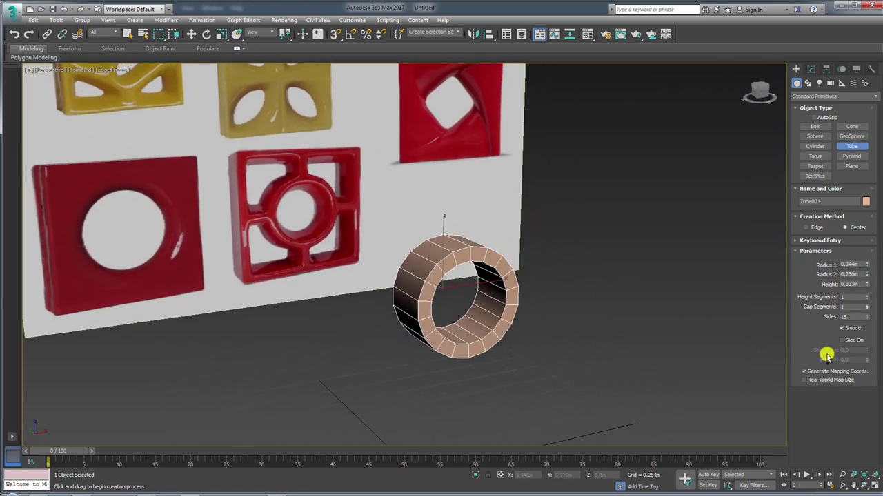
# - Set the tube's Sides to 32, after briefly trying 16
pyautogui.moveTo(853, 317); pyautogui.dragTo(827, 320)
pyautogui.write('32')
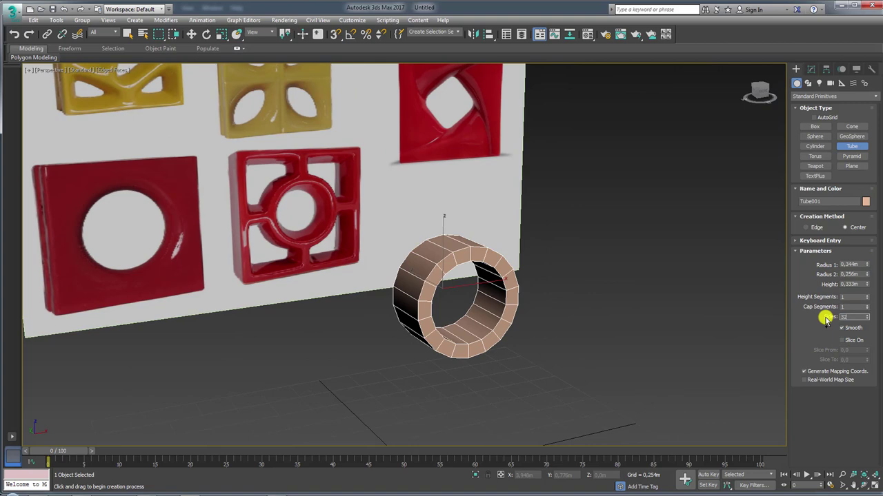
pyautogui.press('Return')
pyautogui.moveTo(605, 320)
pyautogui.keyDown('alt'); pyautogui.mouseDown(button='middle')
pyautogui.moveTo(475, 296)
pyautogui.moveTo(510, 302)
pyautogui.moveTo(480, 276)
pyautogui.mouseUp(button='middle'); pyautogui.keyUp('alt')
pyautogui.write('6')
pyautogui.press('Return')
pyautogui.moveTo(460, 249); pyautogui.dragTo(456, 324)
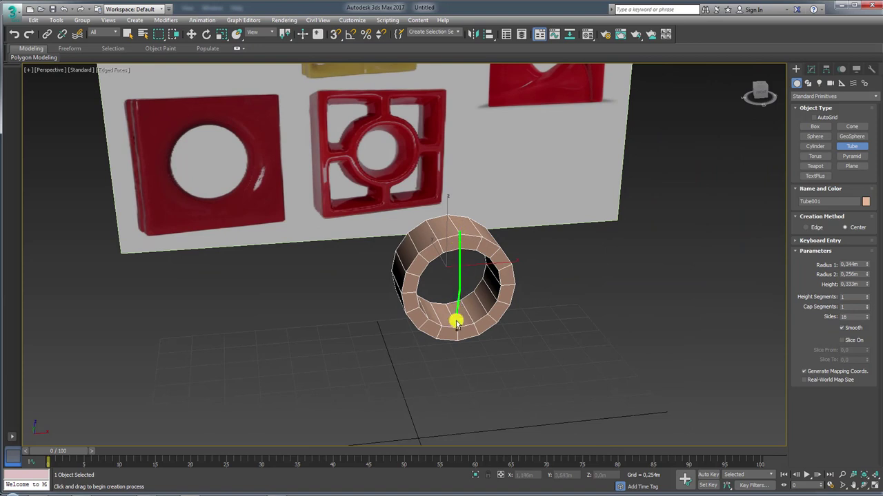
pyautogui.moveTo(427, 293); pyautogui.dragTo(508, 284)
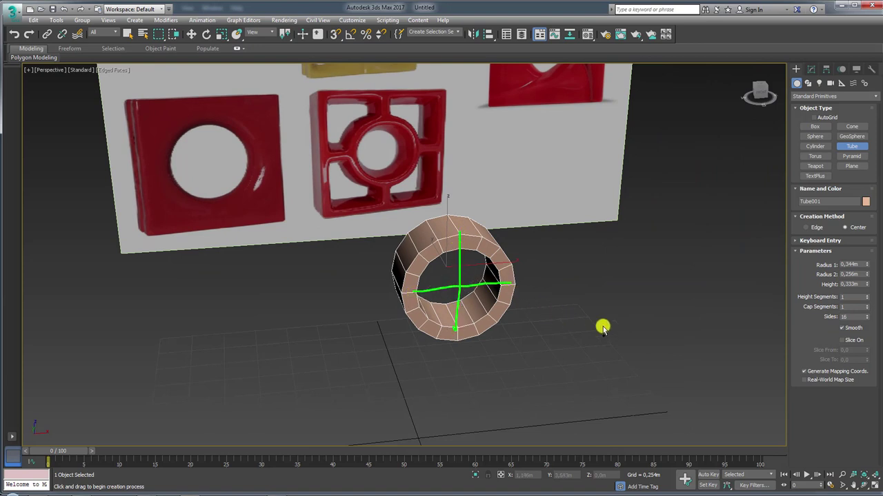
pyautogui.moveTo(849, 317); pyautogui.dragTo(834, 319)
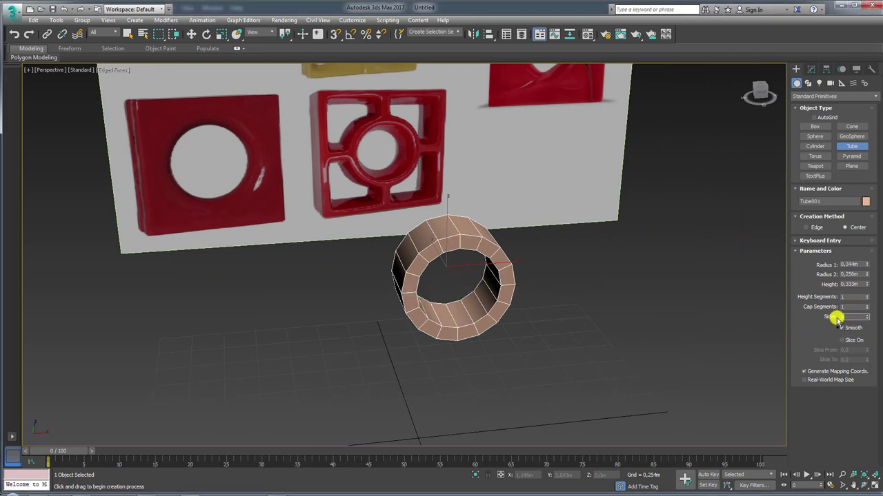
pyautogui.write('32')
pyautogui.press('Return')
pyautogui.keyDown('alt'); pyautogui.moveTo(543, 276); pyautogui.dragTo(528, 283, button='middle'); pyautogui.keyUp('alt')
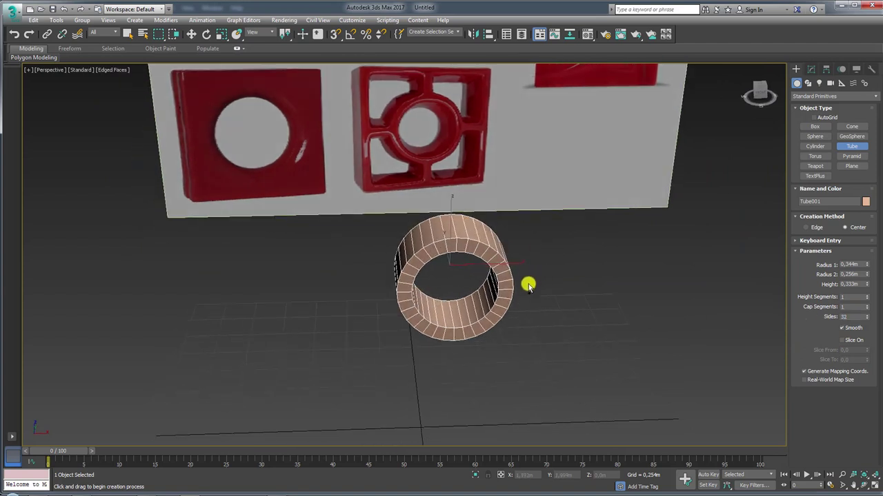
# - Convert Tube001 to an Editable Poly from its right-click menu
pyautogui.rightClick(462, 242)
pyautogui.rightClick(465, 245)
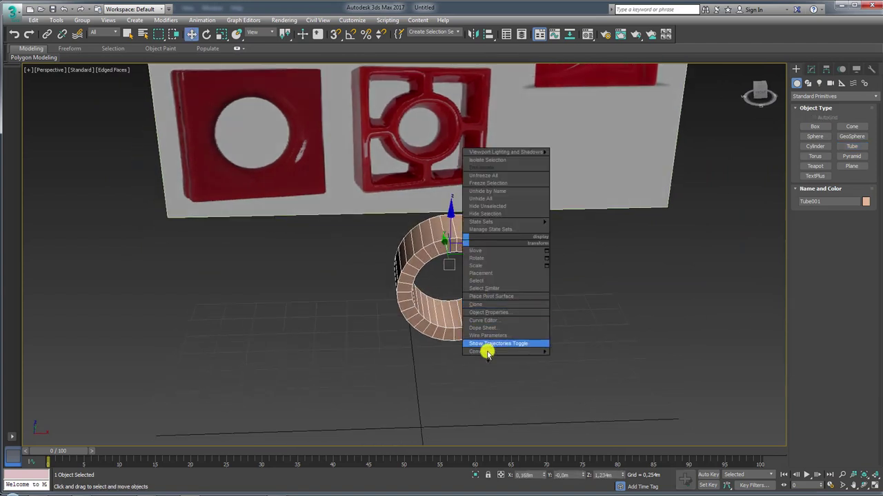
pyautogui.click(576, 357)
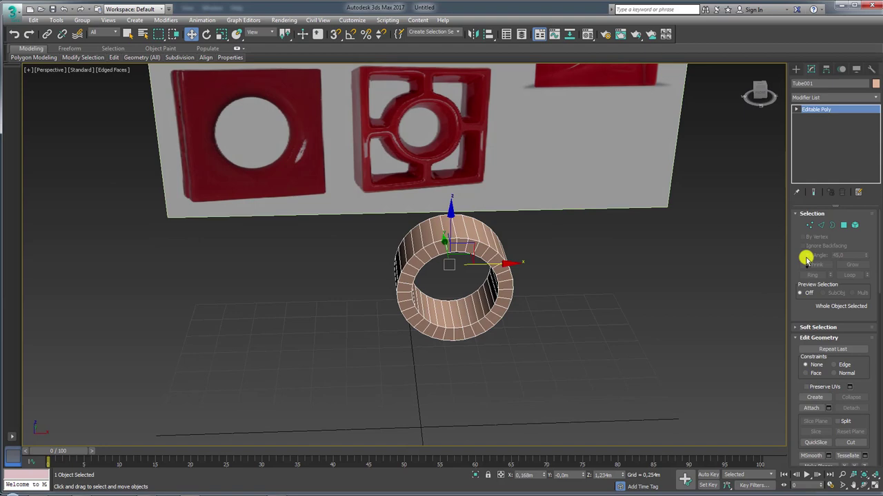
# - In Polygon mode, select six faces on the ring's outer wall and delete them
pyautogui.click(842, 225)
pyautogui.click(458, 226)
pyautogui.keyDown('alt'); pyautogui.moveTo(467, 289); pyautogui.dragTo(463, 260, button='middle'); pyautogui.keyUp('alt')
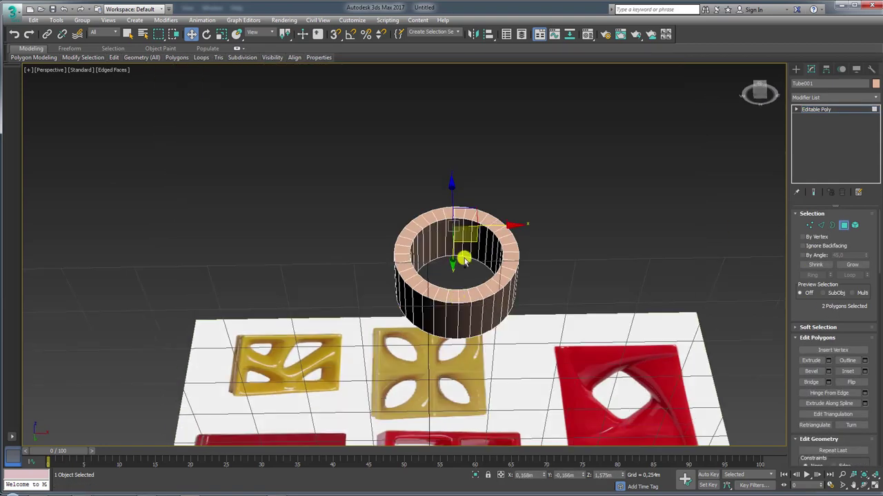
pyautogui.keyDown('ctrl'); pyautogui.click(462, 315); pyautogui.keyUp('ctrl')
pyautogui.keyDown('alt'); pyautogui.moveTo(451, 316); pyautogui.dragTo(422, 273, button='middle'); pyautogui.keyUp('alt')
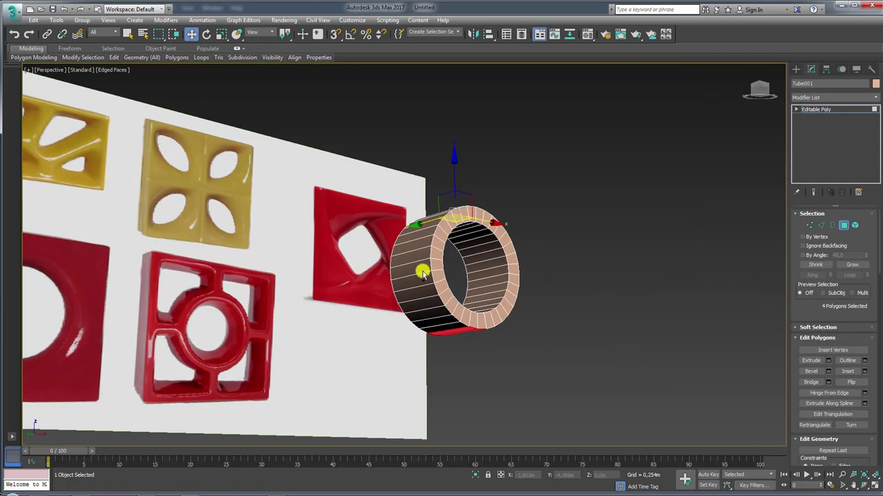
pyautogui.keyDown('ctrl'); pyautogui.click(420, 269); pyautogui.keyUp('ctrl')
pyautogui.keyDown('alt'); pyautogui.moveTo(498, 274); pyautogui.dragTo(427, 277, button='middle'); pyautogui.keyUp('alt')
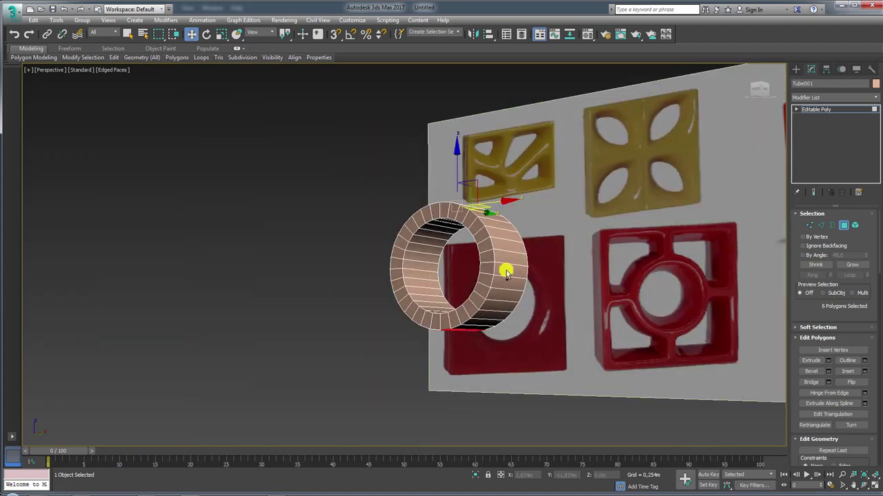
pyautogui.press('Delete')
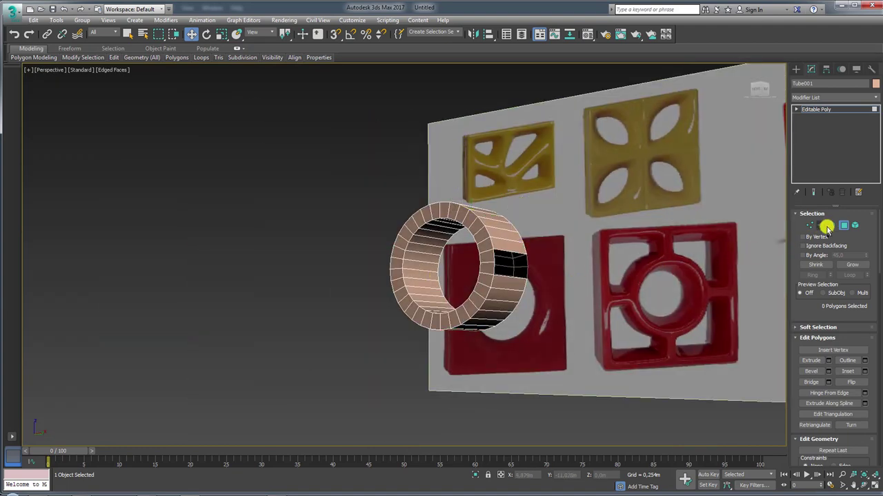
# - Select the opening borders and try a flared scale extrusion, then undo it
pyautogui.click(831, 225)
pyautogui.click(510, 252)
pyautogui.keyDown('alt'); pyautogui.moveTo(413, 296); pyautogui.dragTo(517, 282, button='middle'); pyautogui.keyUp('alt')
pyautogui.press('r')
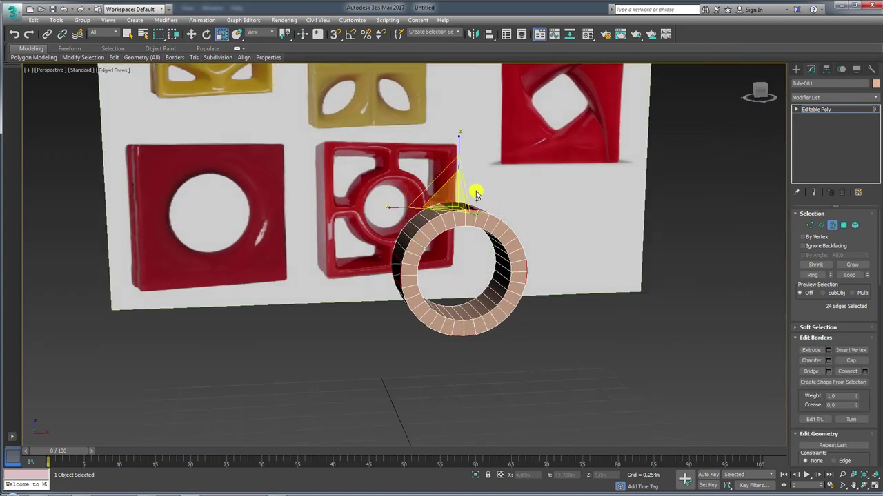
pyautogui.keyDown('alt'); pyautogui.moveTo(442, 205); pyautogui.dragTo(282, 28, button='middle'); pyautogui.keyUp('alt')
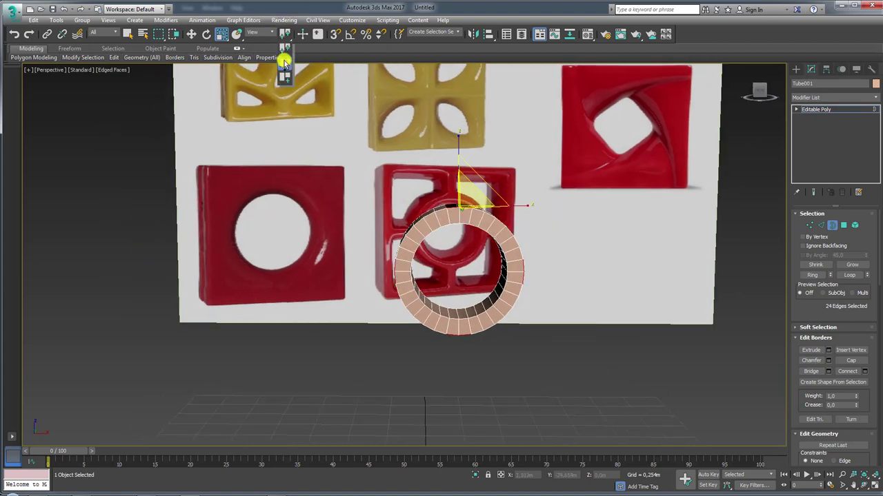
pyautogui.keyDown('shift'); pyautogui.moveTo(495, 254); pyautogui.dragTo(509, 200); pyautogui.keyUp('shift')
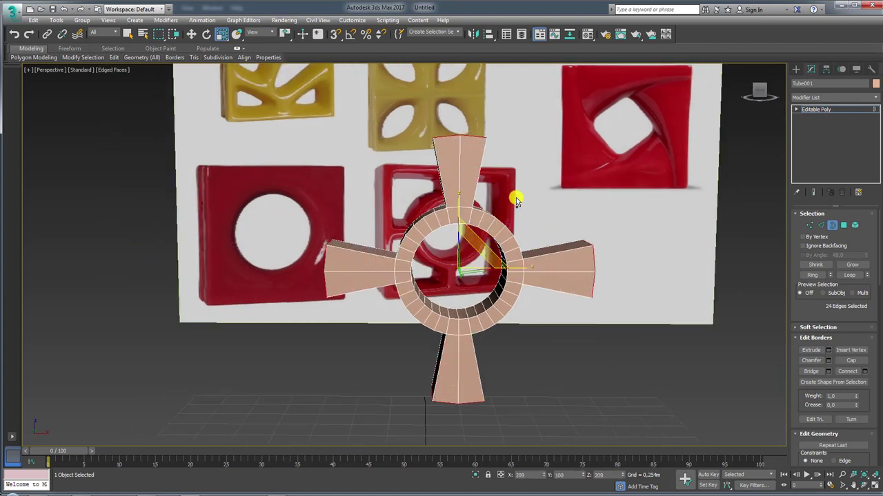
pyautogui.keyDown('alt'); pyautogui.moveTo(502, 197); pyautogui.dragTo(438, 207, button='middle'); pyautogui.keyUp('alt')
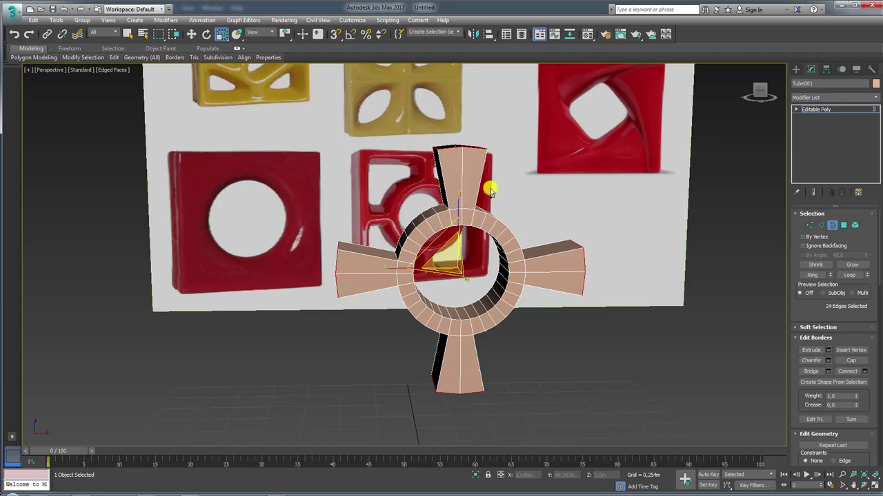
pyautogui.hotkey('ctrl', 'z')
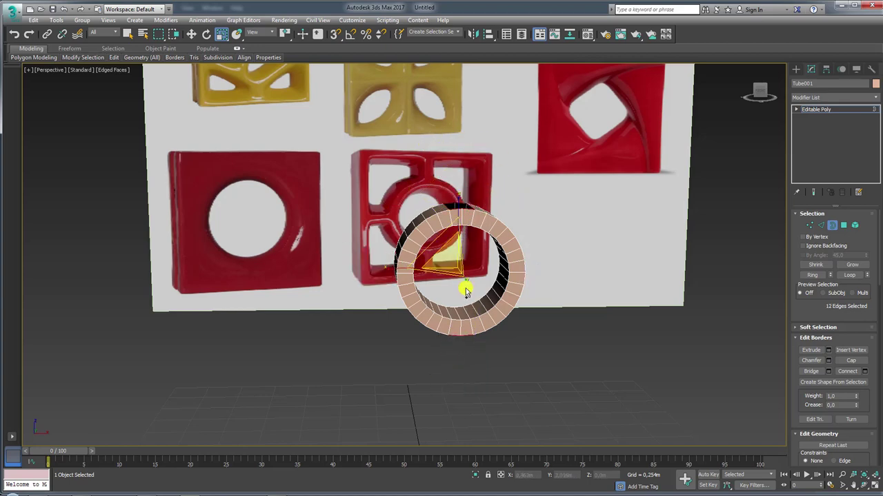
# - Extrude straight arms up and down, then shorter arms left and right from the openings
pyautogui.click(455, 212)
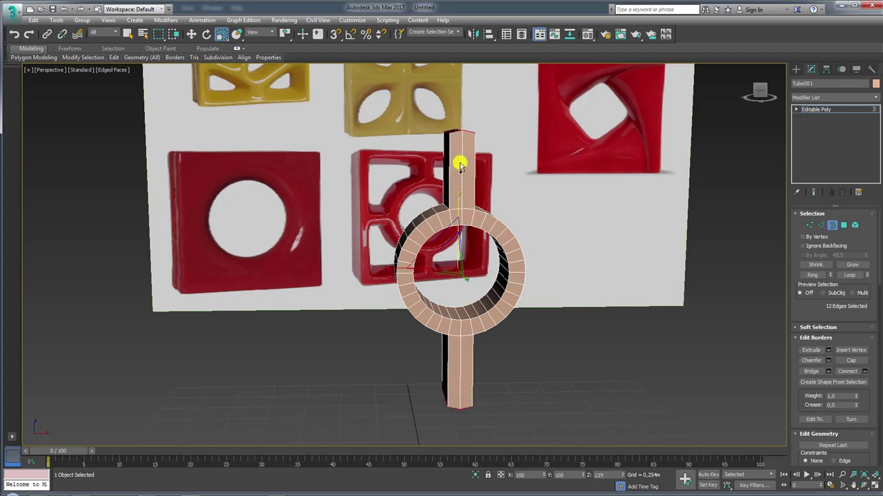
pyautogui.keyDown('shift'); pyautogui.moveTo(457, 206); pyautogui.dragTo(457, 148); pyautogui.keyUp('shift')
pyautogui.moveTo(589, 289); pyautogui.dragTo(586, 288)
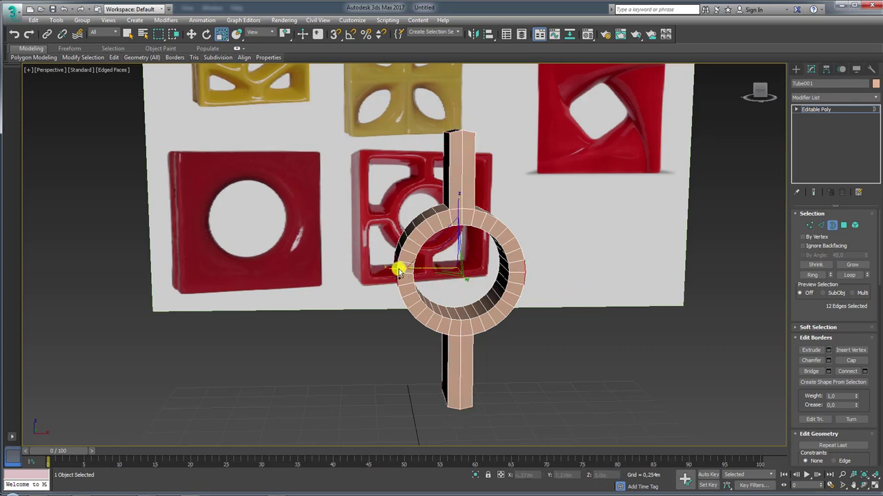
pyautogui.moveTo(398, 266)
pyautogui.keyDown('shift'); pyautogui.mouseDown()
pyautogui.moveTo(343, 276)
pyautogui.moveTo(408, 251)
pyautogui.mouseUp(); pyautogui.keyUp('shift')
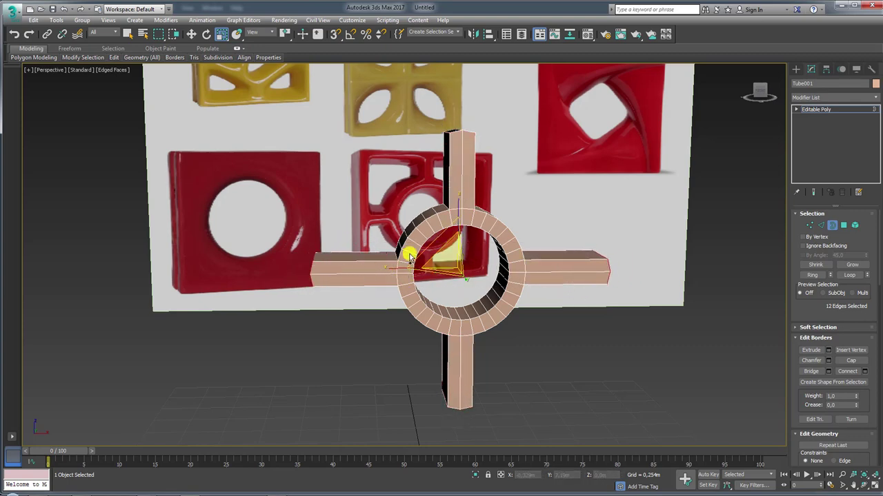
pyautogui.keyDown('alt'); pyautogui.moveTo(407, 250); pyautogui.dragTo(426, 148, button='middle'); pyautogui.keyUp('alt')
pyautogui.keyDown('alt'); pyautogui.moveTo(413, 111); pyautogui.dragTo(404, 131, button='middle'); pyautogui.keyUp('alt')
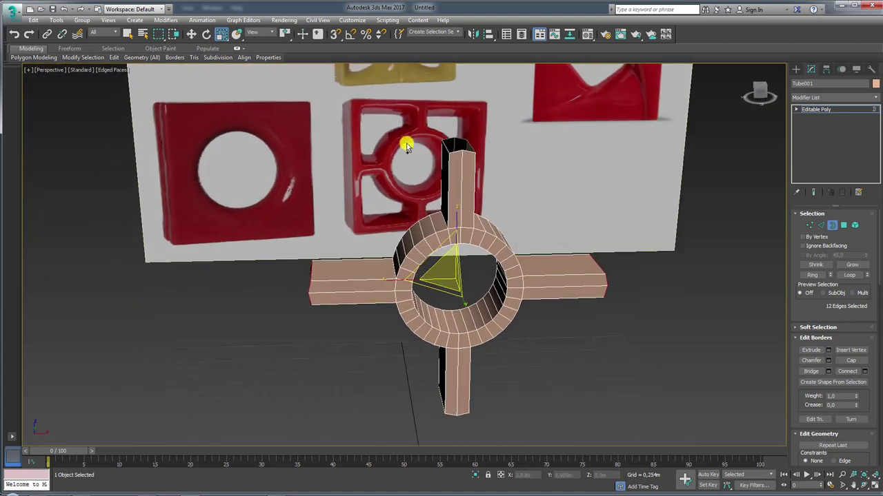
pyautogui.moveTo(412, 125); pyautogui.dragTo(360, 186)
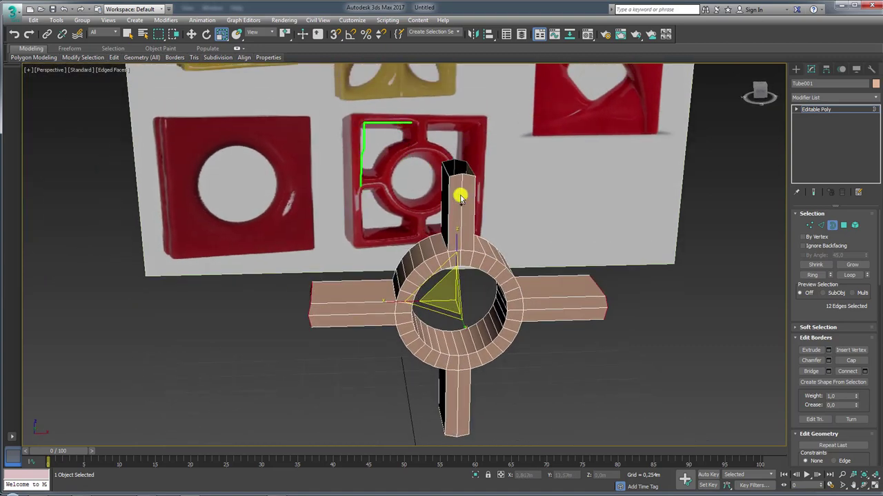
pyautogui.keyDown('alt'); pyautogui.moveTo(467, 195); pyautogui.dragTo(490, 188, button='middle'); pyautogui.keyUp('alt')
pyautogui.moveTo(431, 185); pyautogui.dragTo(433, 186)
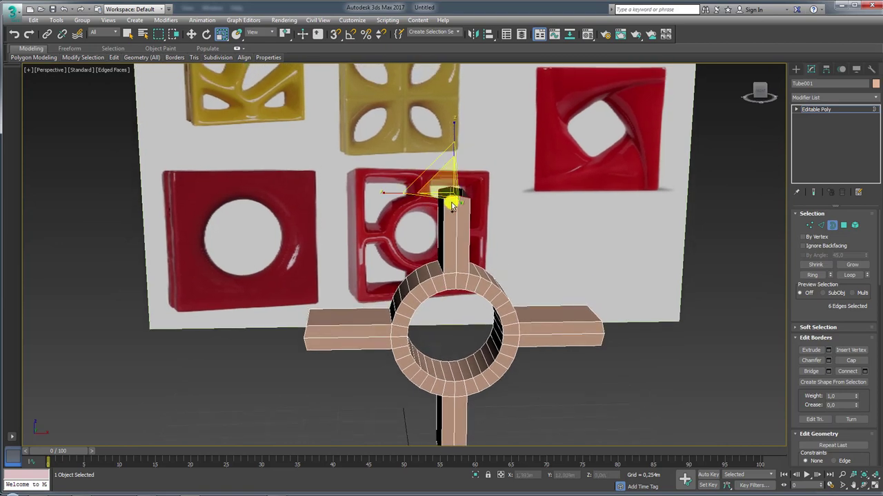
pyautogui.scroll(3, 449, 200)
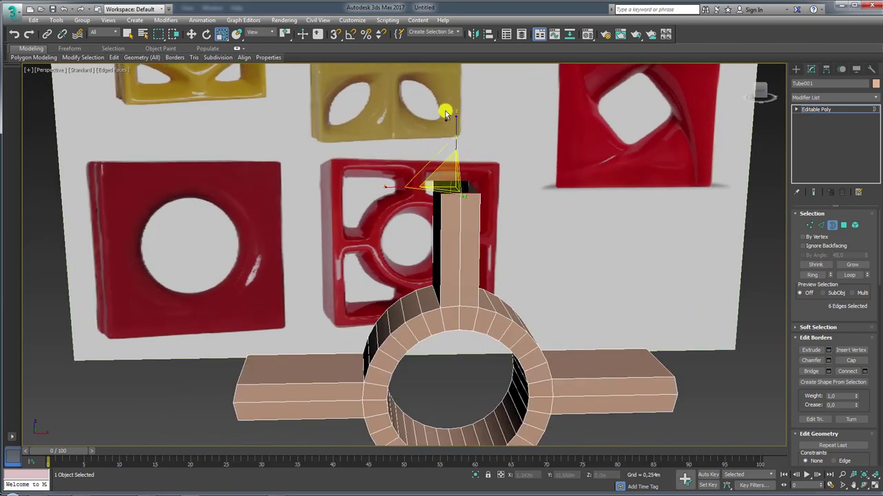
# - With Angle Snap on, Shift-rotate the cross 90° to create the rotated copy Tube002
pyautogui.click(817, 109)
pyautogui.moveTo(536, 264); pyautogui.dragTo(506, 249, button='middle')
pyautogui.press('e')
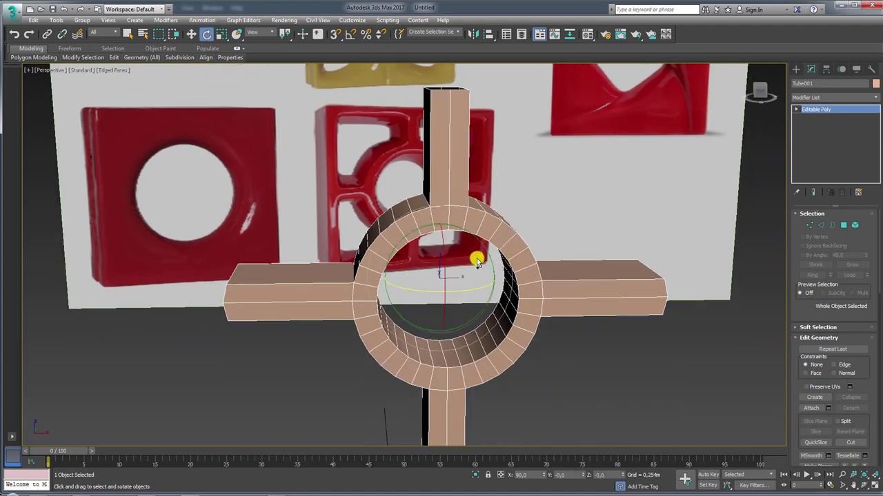
pyautogui.moveTo(478, 241)
pyautogui.keyDown('shift'); pyautogui.mouseDown()
pyautogui.moveTo(440, 233)
pyautogui.moveTo(423, 244)
pyautogui.mouseUp(); pyautogui.keyUp('shift')
pyautogui.click(478, 290)
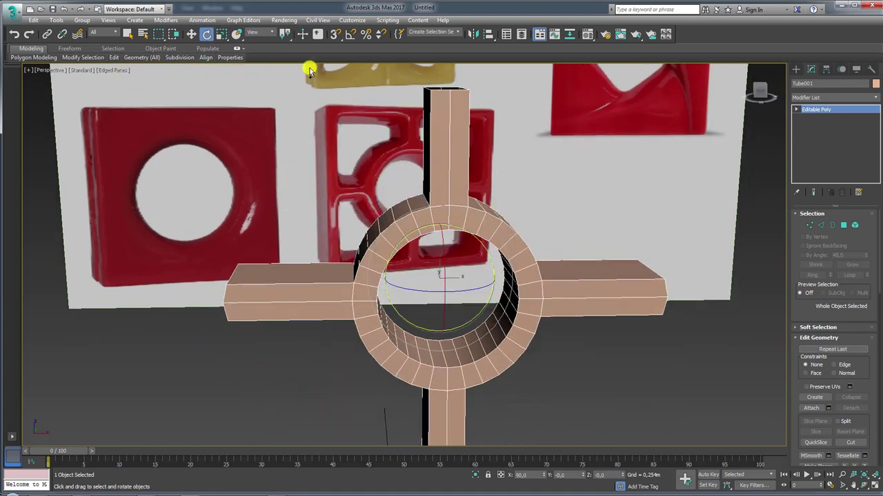
pyautogui.click(350, 36)
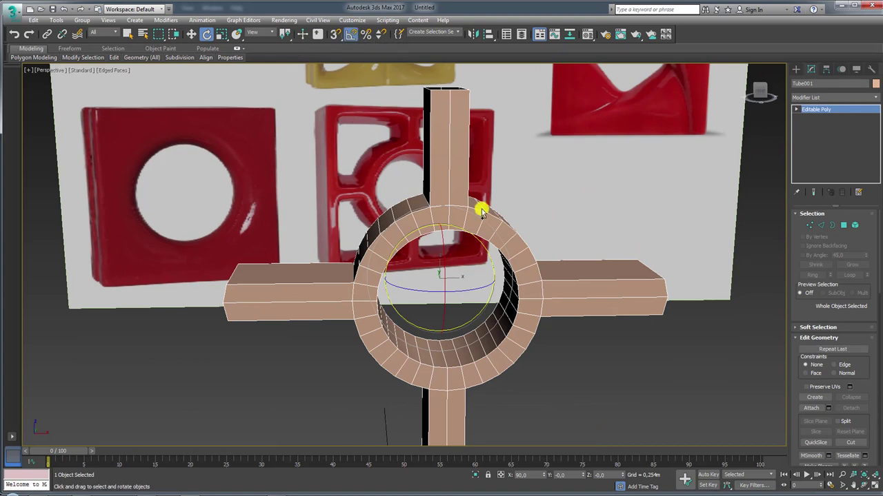
pyautogui.keyDown('shift'); pyautogui.moveTo(477, 240); pyautogui.dragTo(433, 220); pyautogui.keyUp('shift')
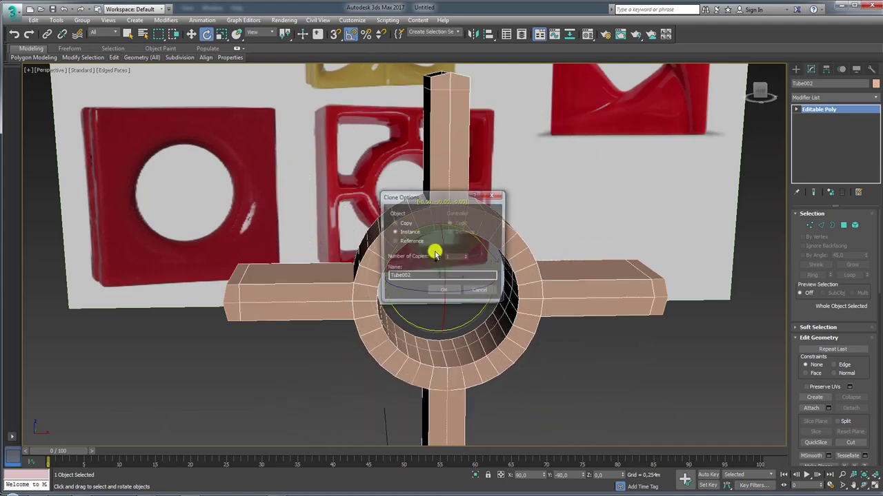
pyautogui.click(437, 286)
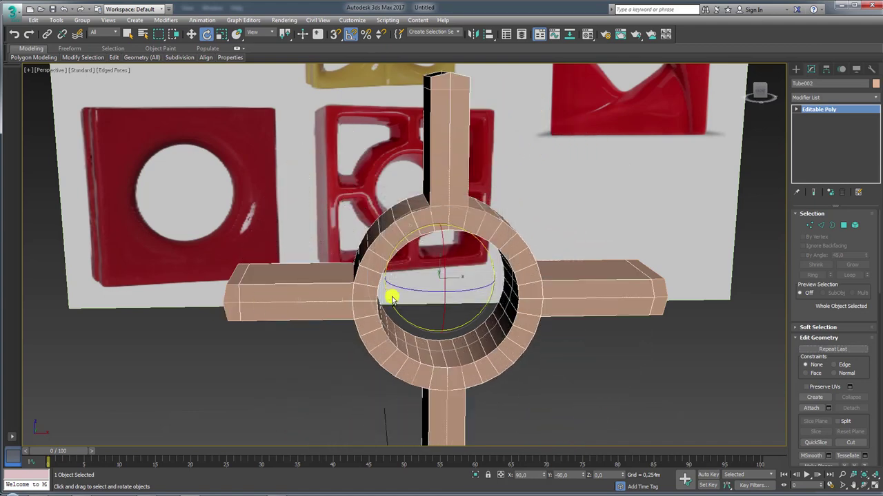
# - Set Tube002's object colour to dark blue
pyautogui.click(875, 83)
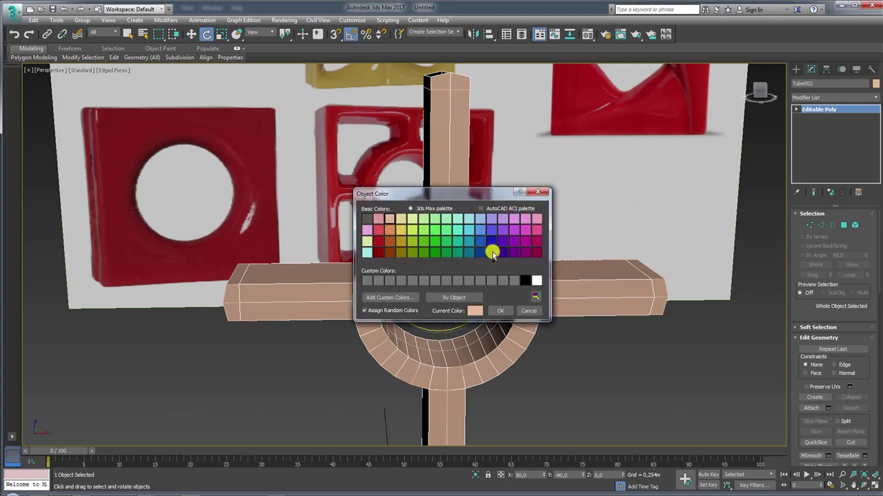
pyautogui.click(493, 252)
pyautogui.click(500, 311)
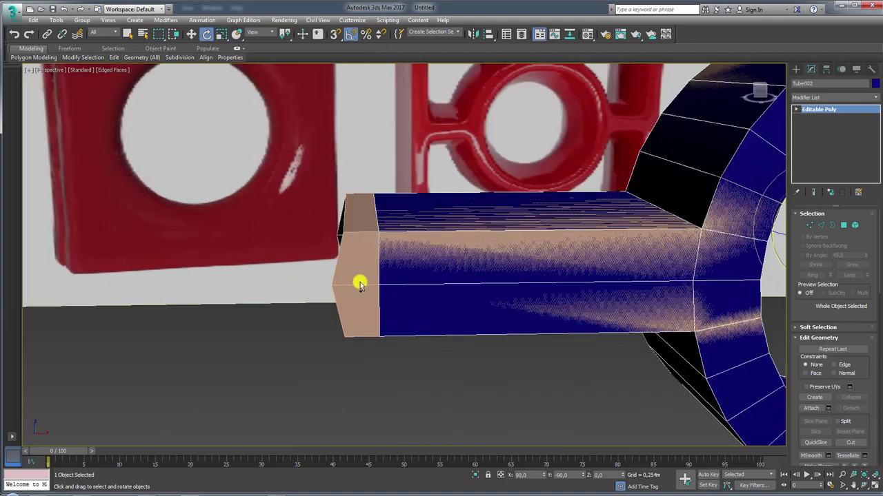
# - Select Tube001's arm-end border and move it with vertex snapping turned on
pyautogui.click(657, 282)
pyautogui.click(833, 225)
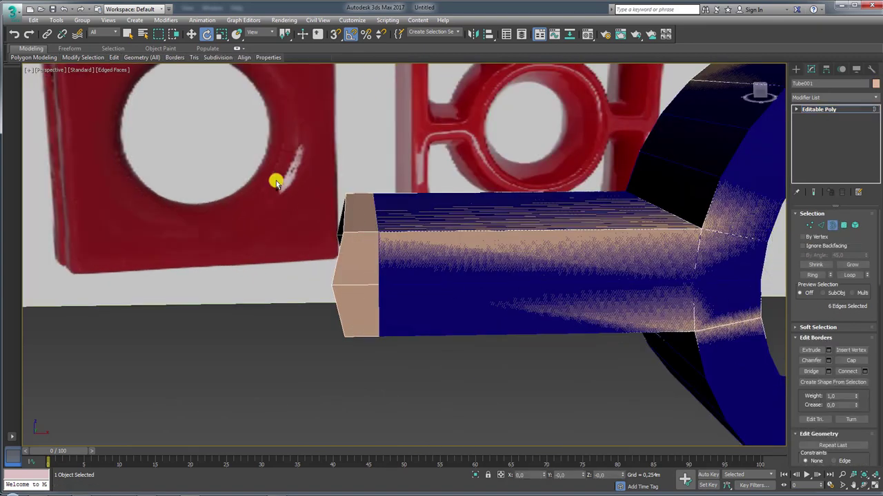
pyautogui.click(378, 303)
pyautogui.press('r')
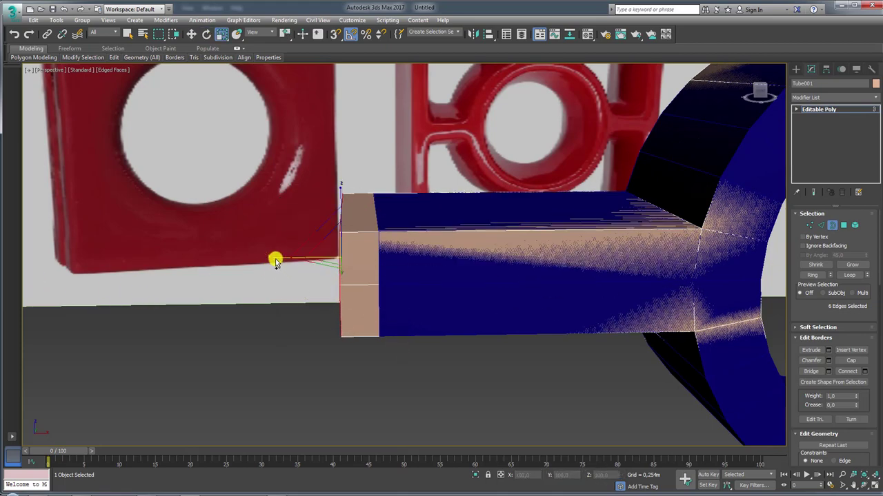
pyautogui.keyDown('alt'); pyautogui.moveTo(445, 229); pyautogui.dragTo(454, 233, button='middle'); pyautogui.keyUp('alt')
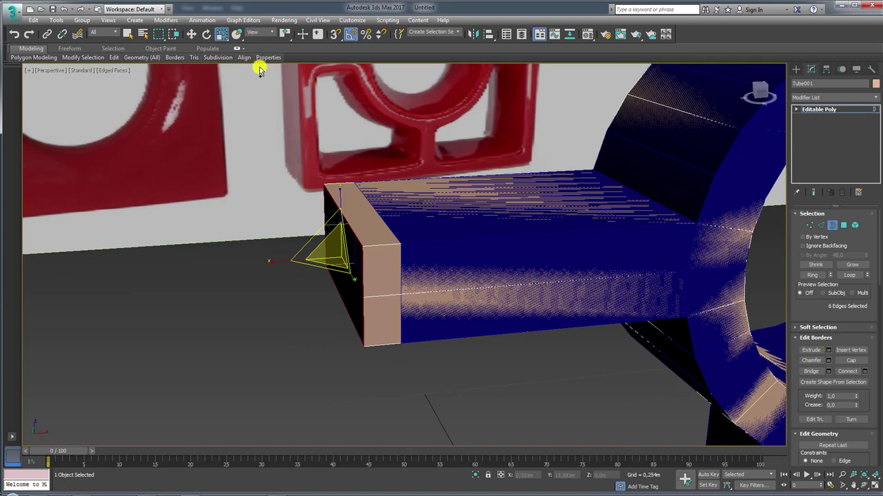
pyautogui.click(337, 35)
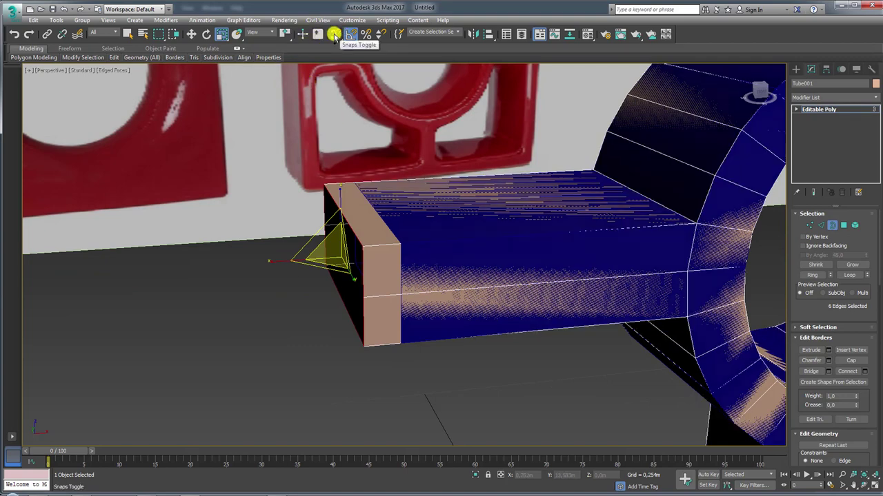
pyautogui.moveTo(378, 266); pyautogui.dragTo(356, 253, button='middle')
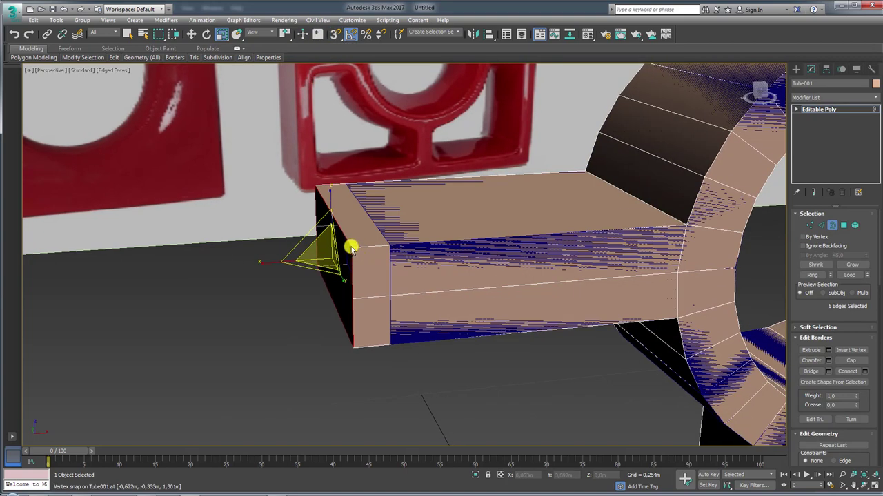
pyautogui.press('w')
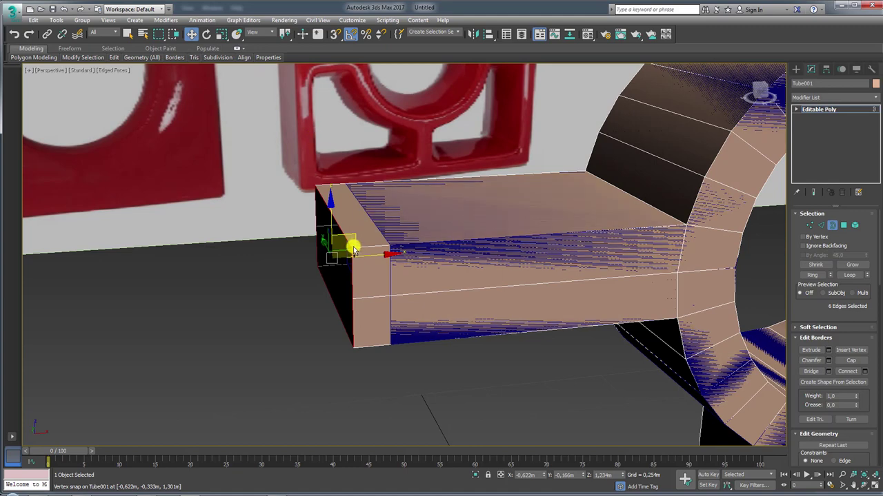
pyautogui.moveTo(356, 253); pyautogui.dragTo(390, 252)
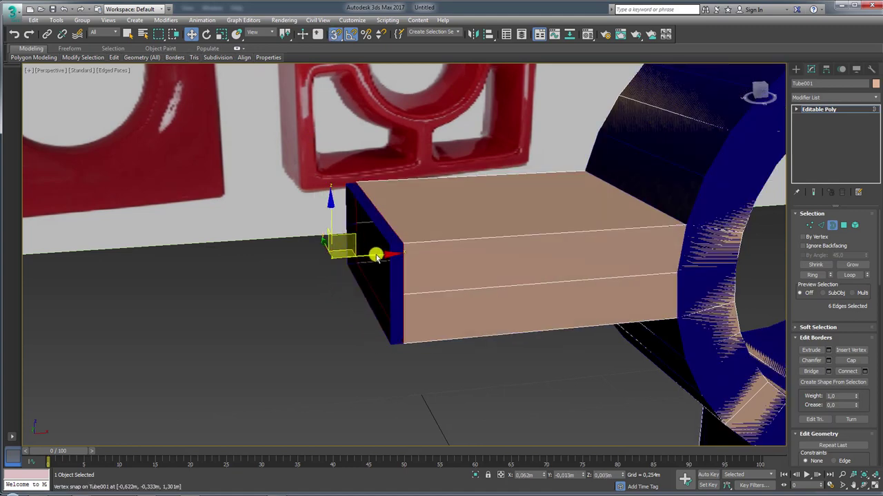
pyautogui.moveTo(390, 253); pyautogui.dragTo(400, 247)
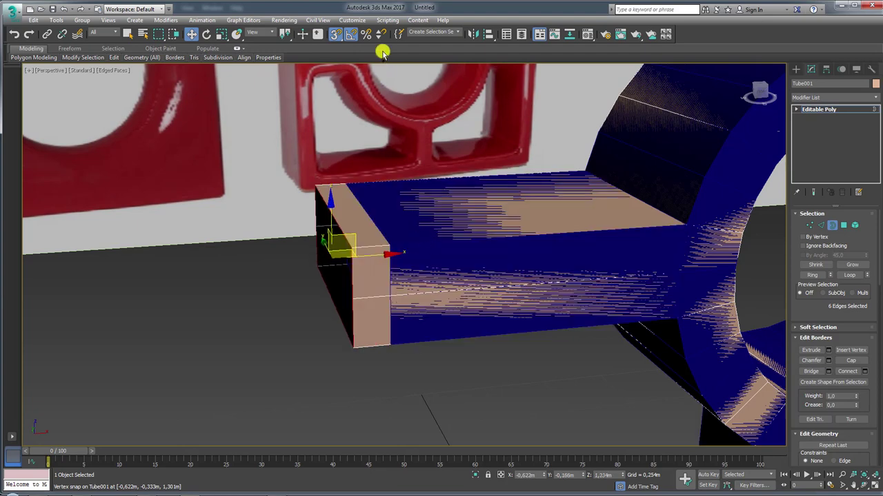
# - Enable axis constraints in snap settings, snap the arm end onto the vertex, and exit sub-object mode
pyautogui.rightClick(335, 34)
pyautogui.click(406, 201)
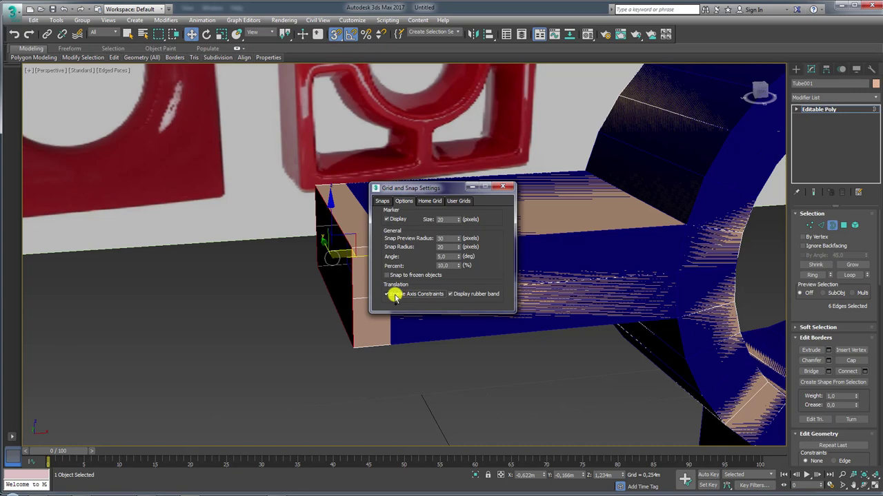
pyautogui.click(393, 294)
pyautogui.click(501, 192)
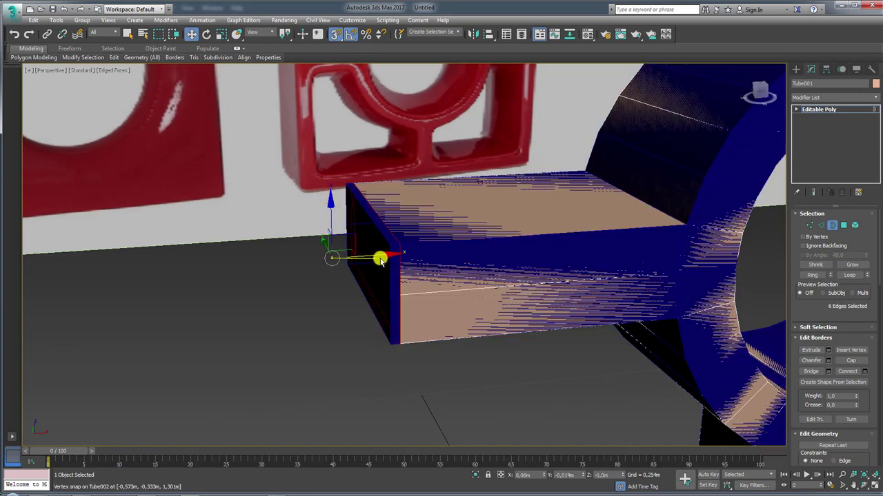
pyautogui.moveTo(398, 254); pyautogui.dragTo(393, 252)
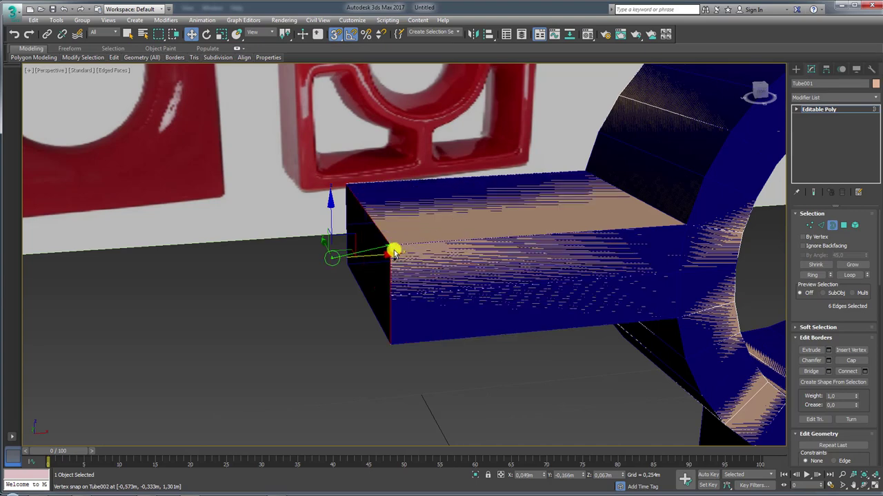
pyautogui.scroll(-3, 393, 252)
pyautogui.click(830, 110)
pyautogui.keyDown('alt'); pyautogui.moveTo(483, 227); pyautogui.dragTo(441, 207, button='middle'); pyautogui.keyUp('alt')
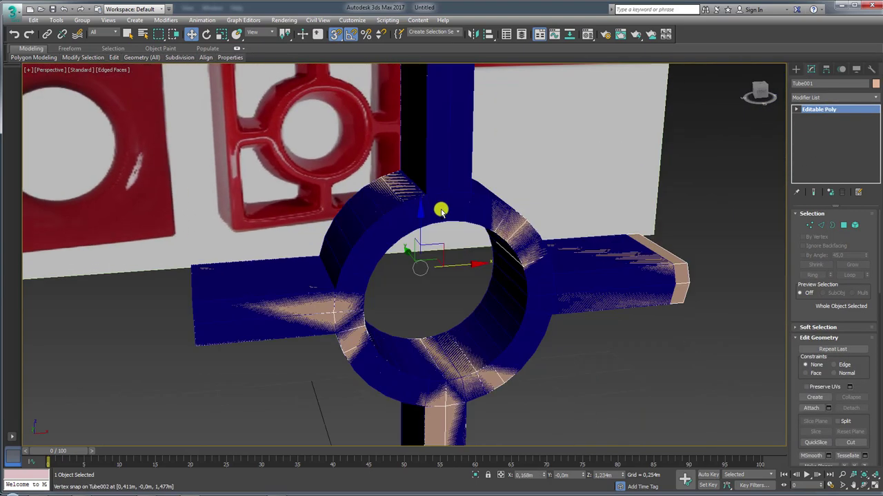
pyautogui.scroll(-2, 565, 267)
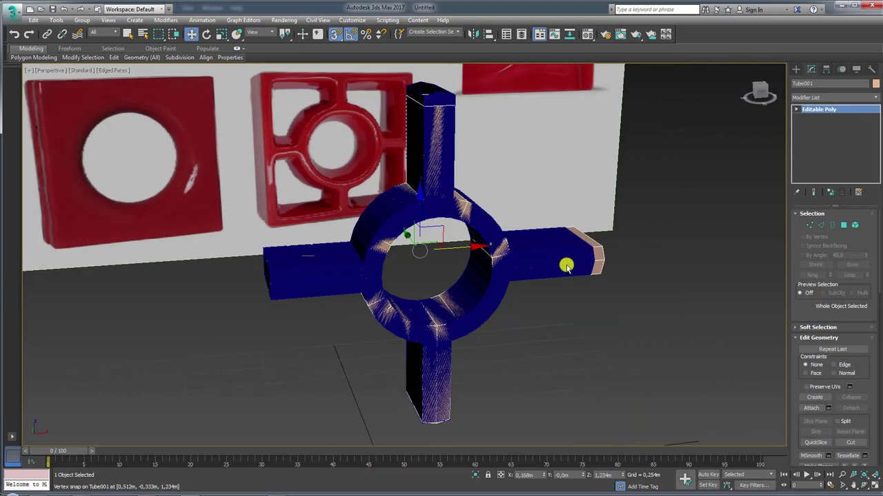
pyautogui.click(822, 112)
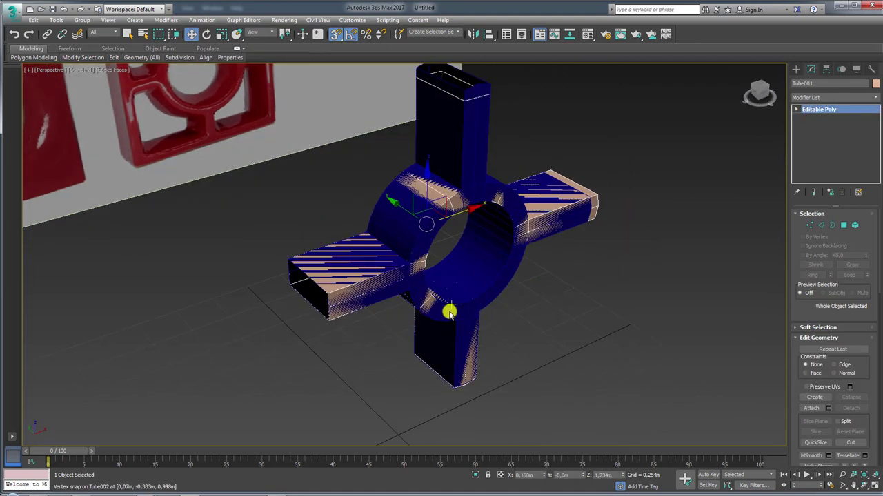
pyautogui.click(470, 302)
pyautogui.hotkey('ctrl', 'd')
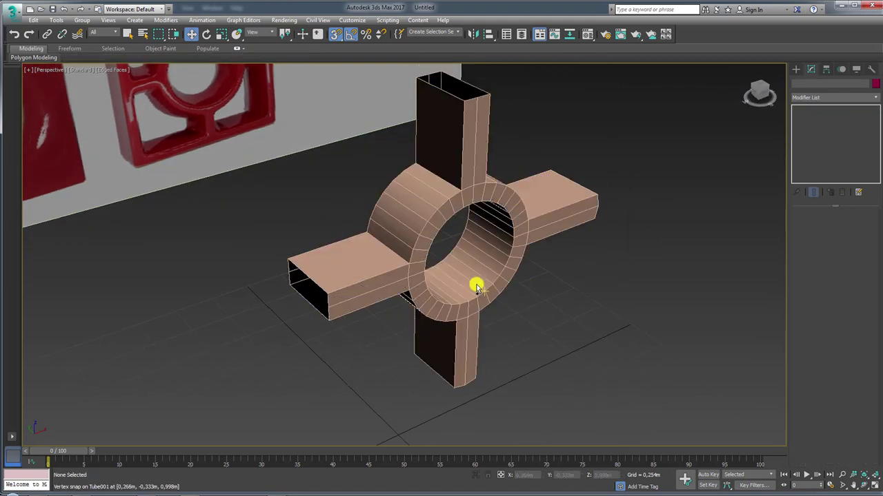
pyautogui.click(476, 286)
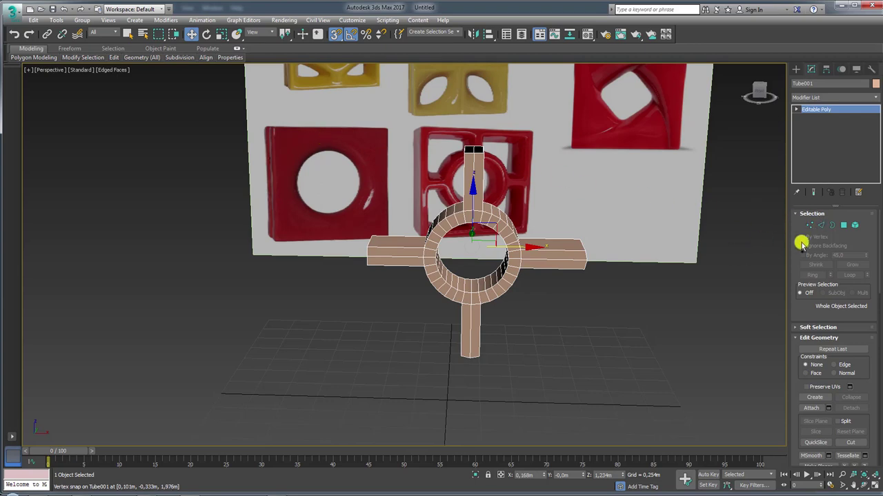
# - In Front view, delete the right half and lower quarter, leaving one quarter piece
pyautogui.click(843, 226)
pyautogui.press('f')
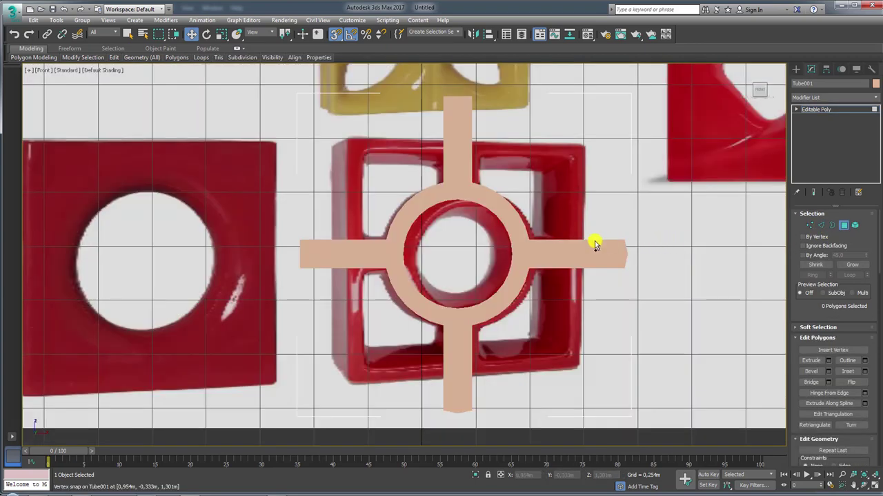
pyautogui.scroll(-3, 600, 228)
pyautogui.moveTo(486, 333); pyautogui.dragTo(486, 334)
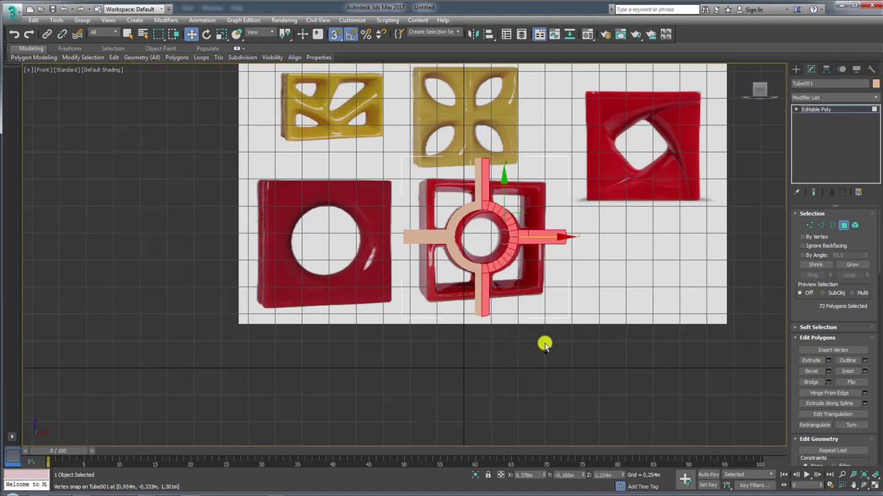
pyautogui.press('Delete')
pyautogui.moveTo(339, 244); pyautogui.dragTo(487, 321)
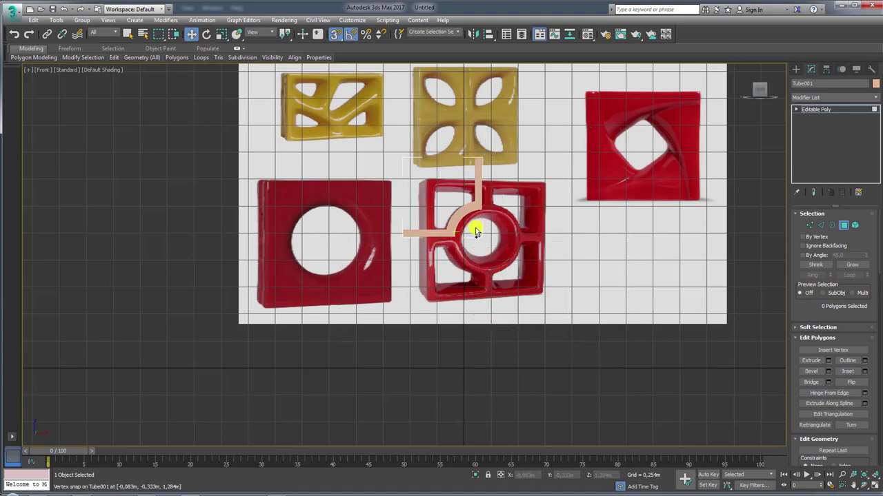
pyautogui.press('Delete')
pyautogui.moveTo(476, 231); pyautogui.dragTo(482, 288, button='middle')
pyautogui.press('p')
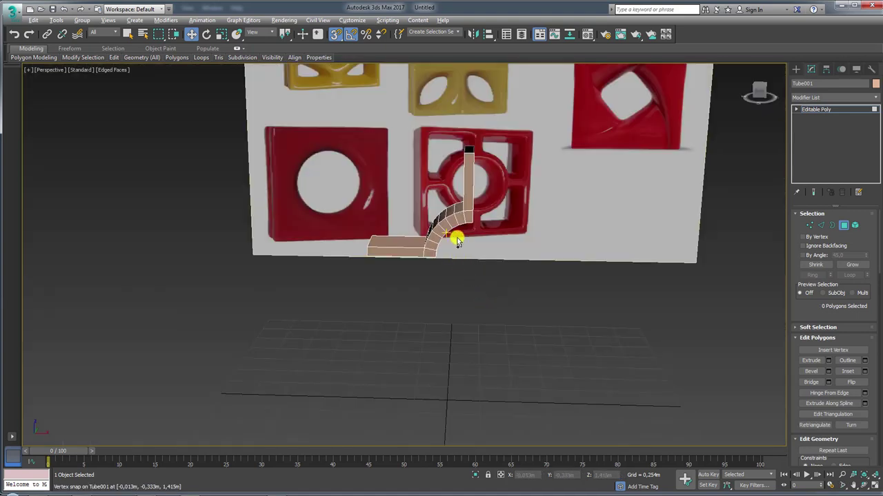
pyautogui.moveTo(456, 239)
pyautogui.keyDown('alt'); pyautogui.mouseDown(button='middle')
pyautogui.moveTo(445, 210)
pyautogui.moveTo(455, 254)
pyautogui.moveTo(569, 311)
pyautogui.mouseUp(button='middle'); pyautogui.keyUp('alt')
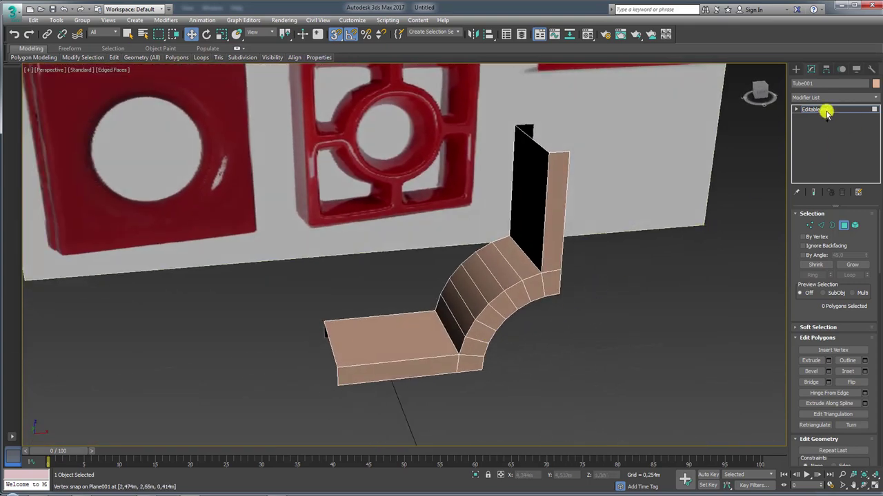
# - Add a Symmetry modifier mirroring across X with Flip enabled
pyautogui.click(825, 110)
pyautogui.click(876, 97)
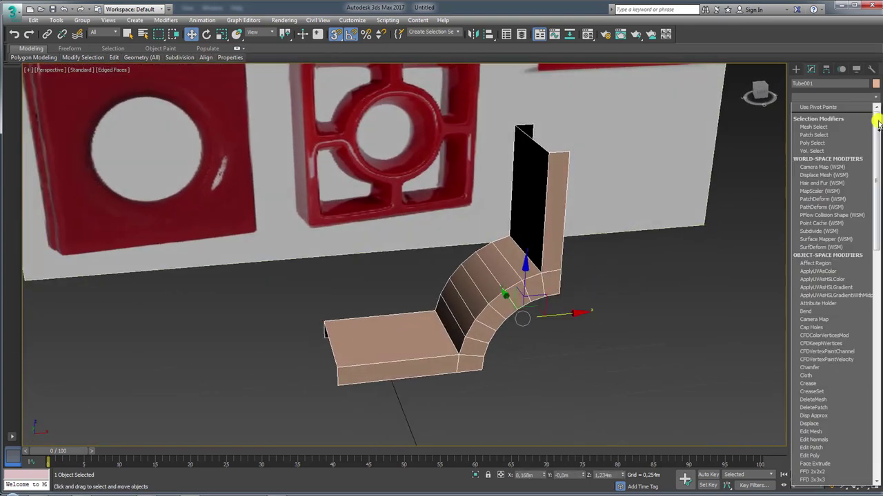
pyautogui.moveTo(877, 118); pyautogui.dragTo(873, 372)
pyautogui.click(812, 315)
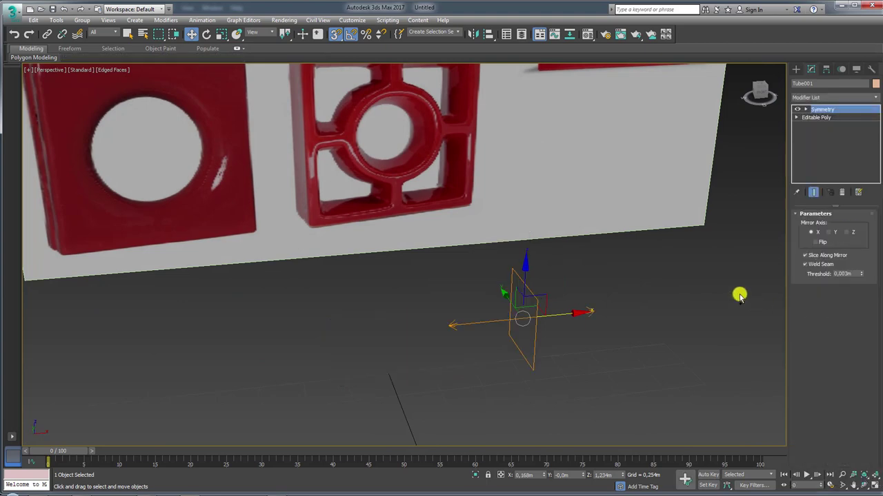
pyautogui.click(816, 243)
# - Add a second Symmetry modifier mirroring across Y to complete the ring
pyautogui.click(876, 98)
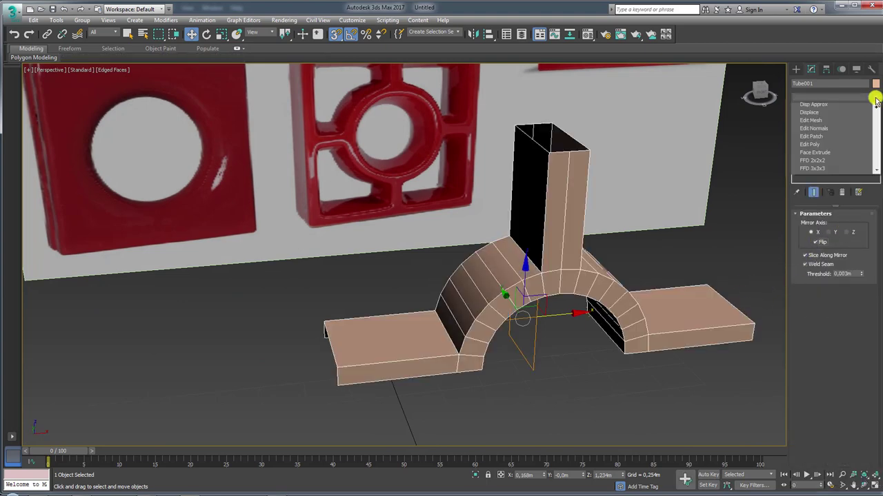
pyautogui.moveTo(876, 111); pyautogui.dragTo(874, 345)
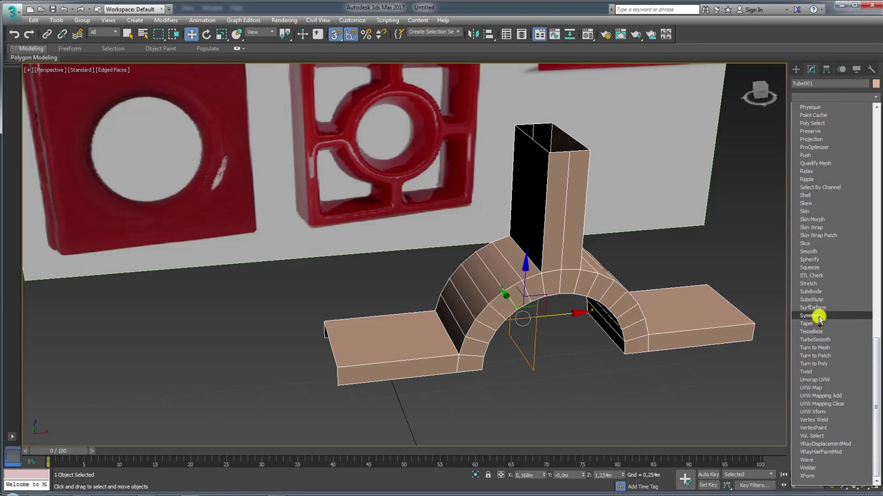
pyautogui.click(814, 316)
pyautogui.click(828, 232)
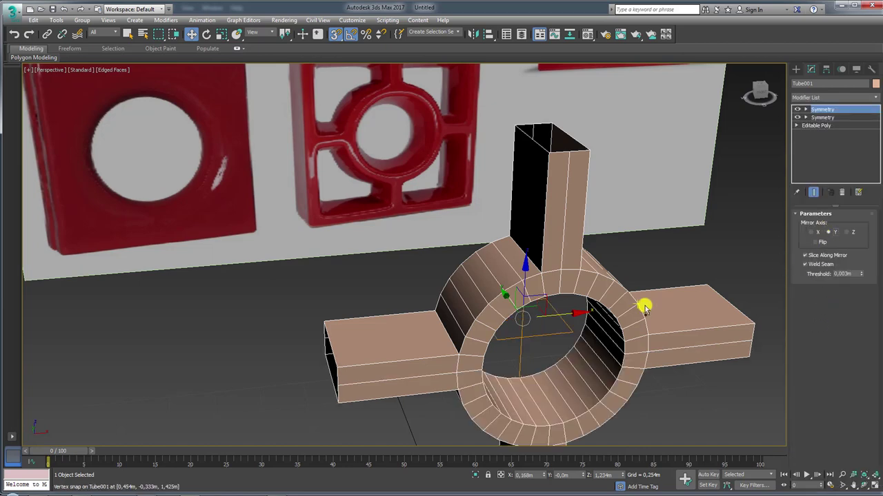
pyautogui.moveTo(644, 310); pyautogui.dragTo(610, 289, button='middle')
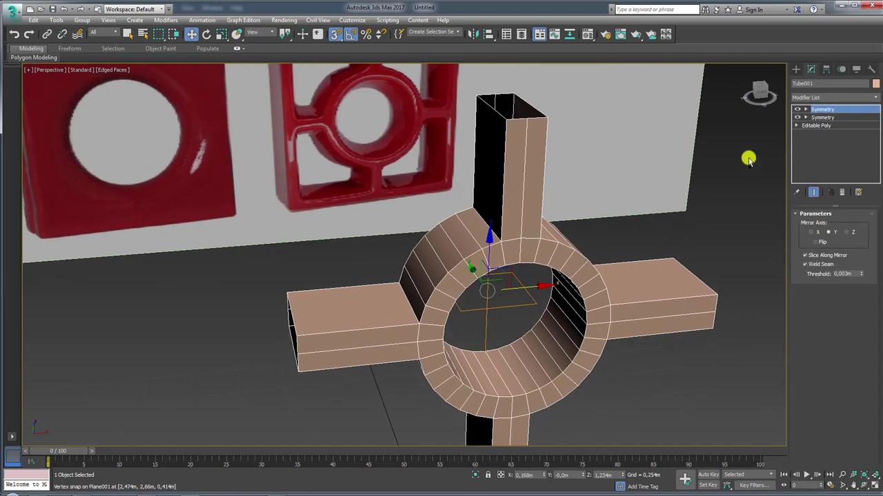
pyautogui.click(798, 126)
pyautogui.click(814, 141)
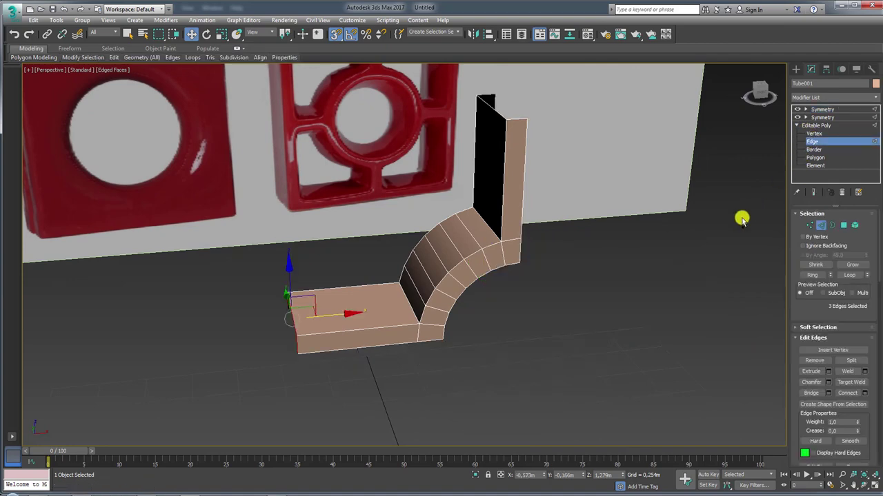
pyautogui.moveTo(738, 216)
pyautogui.keyDown('alt'); pyautogui.mouseDown(button='middle')
pyautogui.moveTo(502, 271)
pyautogui.moveTo(558, 311)
pyautogui.mouseUp(button='middle'); pyautogui.keyUp('alt')
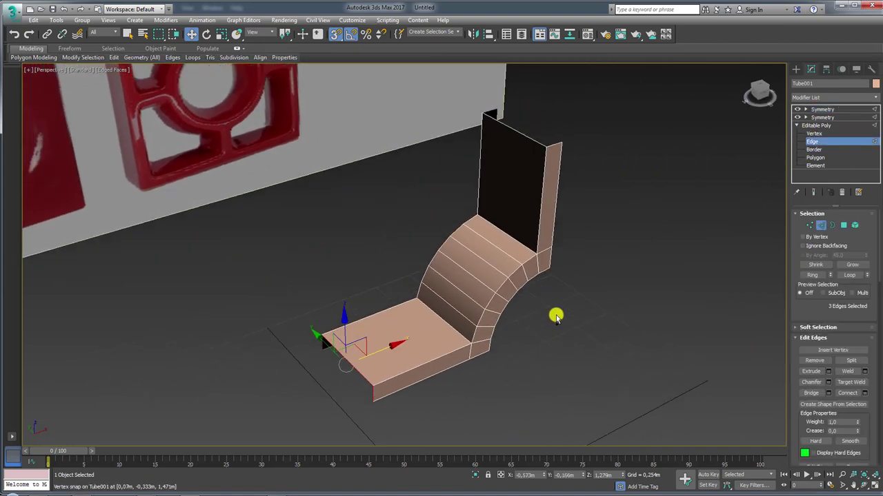
# - Connect the arms' lengthwise edges with 2 segments and pinch 17
pyautogui.click(814, 192)
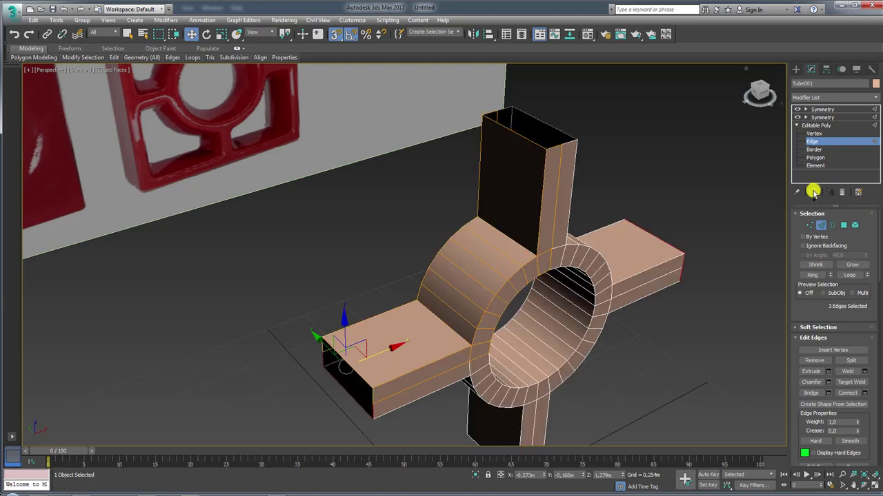
pyautogui.click(814, 191)
pyautogui.keyDown('alt'); pyautogui.moveTo(538, 265); pyautogui.dragTo(506, 246, button='middle'); pyautogui.keyUp('alt')
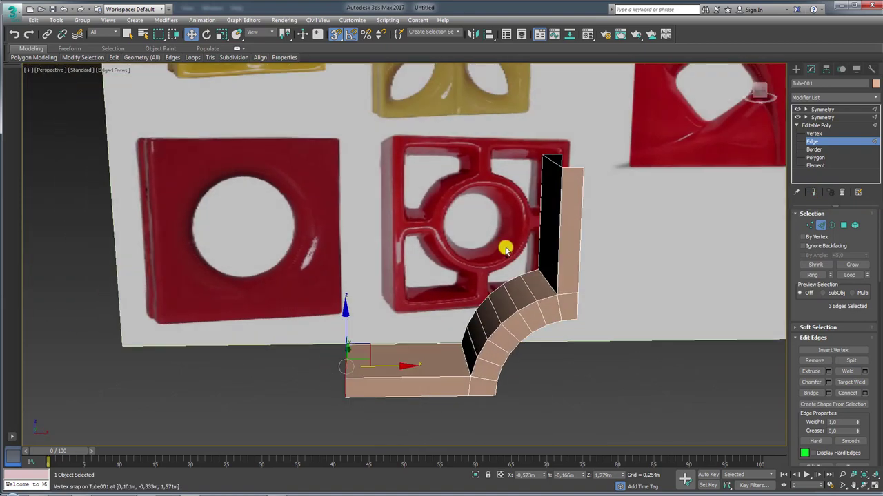
pyautogui.keyDown('ctrl'); pyautogui.doubleClick(417, 377); pyautogui.keyUp('ctrl')
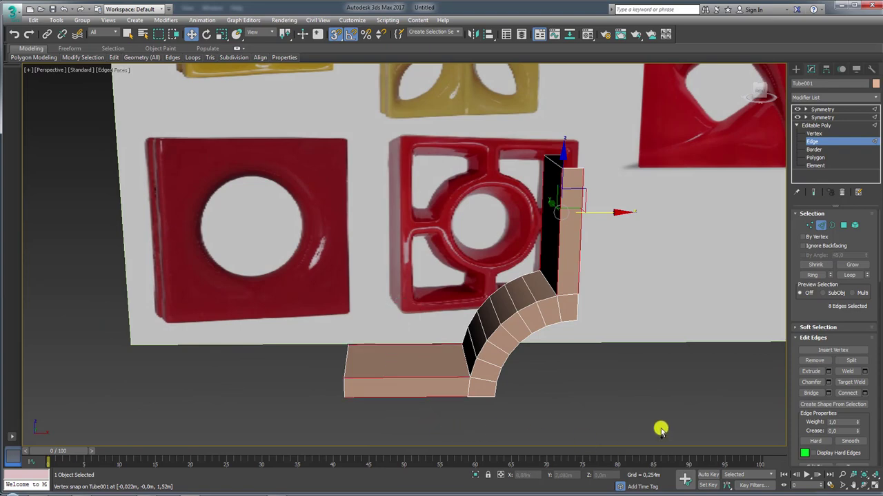
pyautogui.click(864, 393)
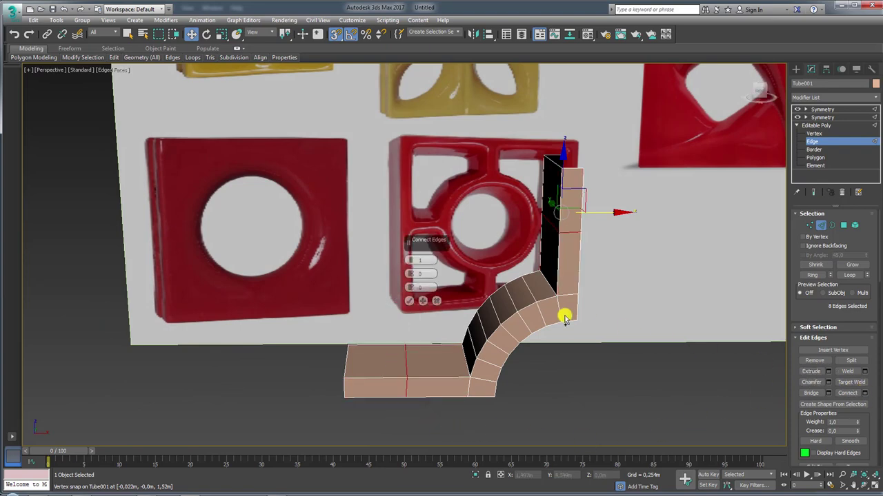
pyautogui.click(411, 260)
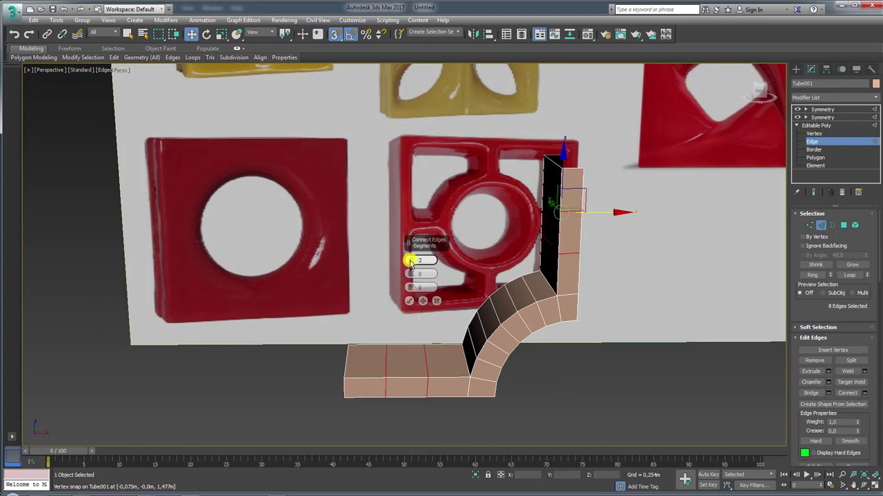
pyautogui.moveTo(411, 273); pyautogui.dragTo(411, 247)
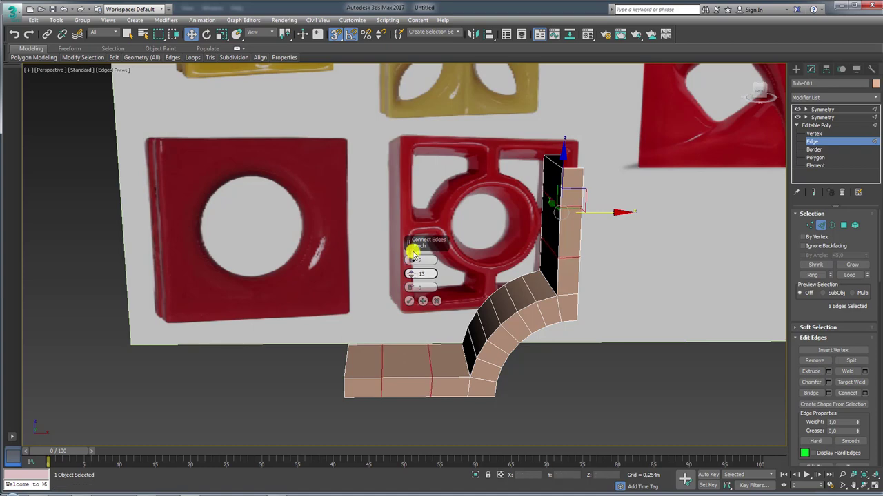
pyautogui.click(409, 300)
pyautogui.click(842, 225)
# - Extrude both arm end faces about 0.558m to meet at the corner, then delete the corner polygons
pyautogui.keyDown('alt'); pyautogui.moveTo(666, 191); pyautogui.dragTo(578, 177, button='middle'); pyautogui.keyUp('alt')
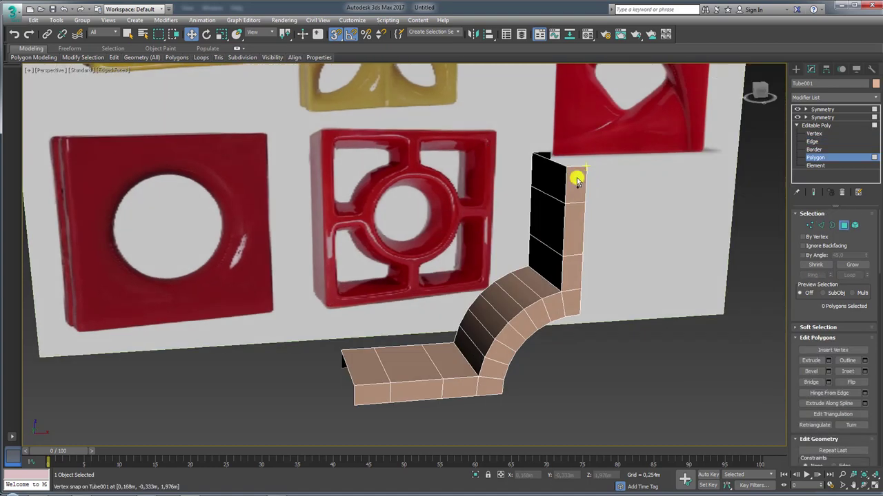
pyautogui.click(553, 177)
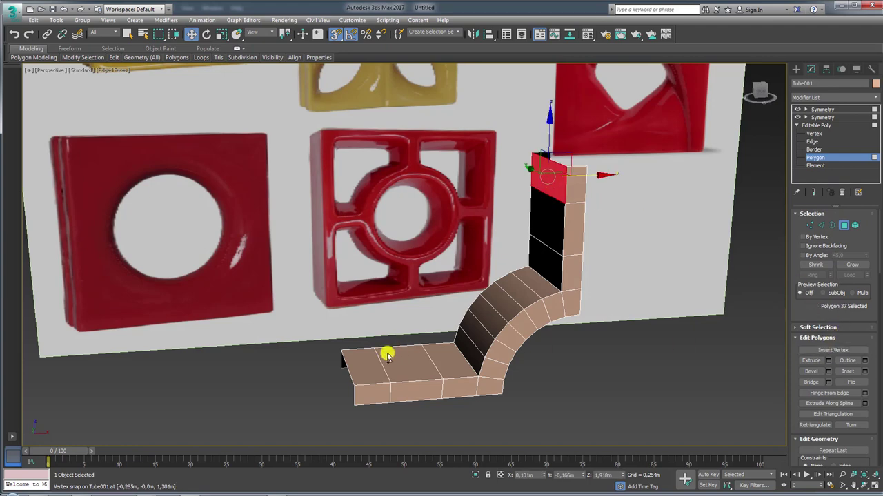
pyautogui.click(364, 364)
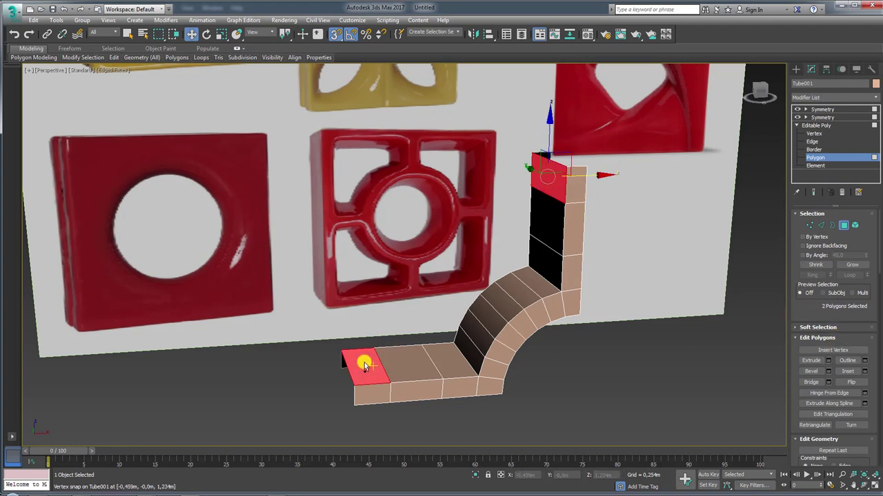
pyautogui.click(828, 360)
pyautogui.moveTo(411, 274); pyautogui.dragTo(415, 222)
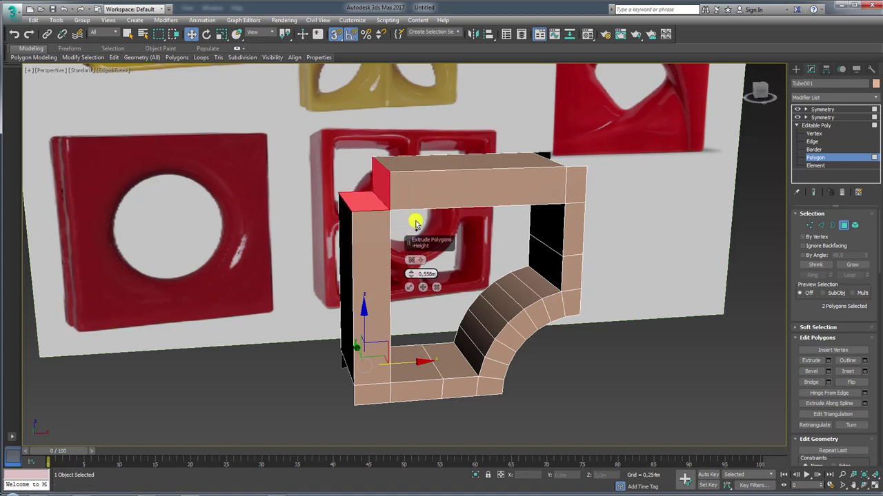
pyautogui.click(410, 288)
pyautogui.scroll(5, 374, 207)
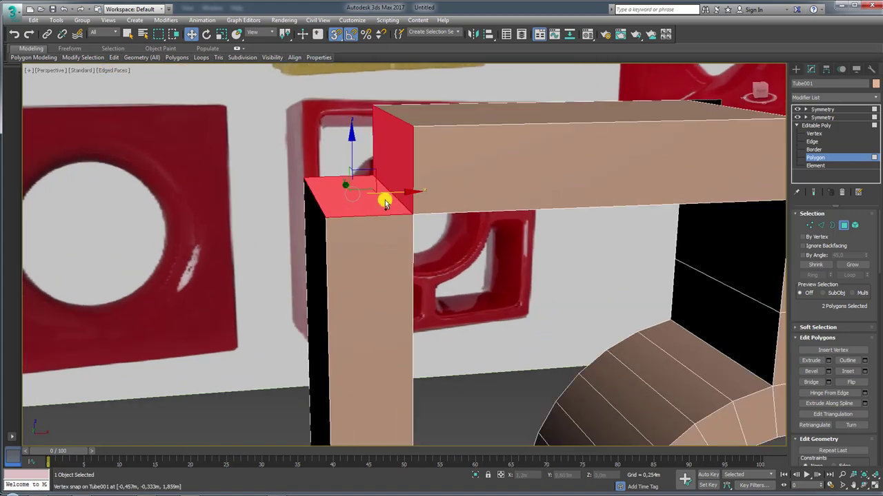
pyautogui.press('Delete')
# - Select the four vertices at the frame's upper-left corner
pyautogui.click(808, 228)
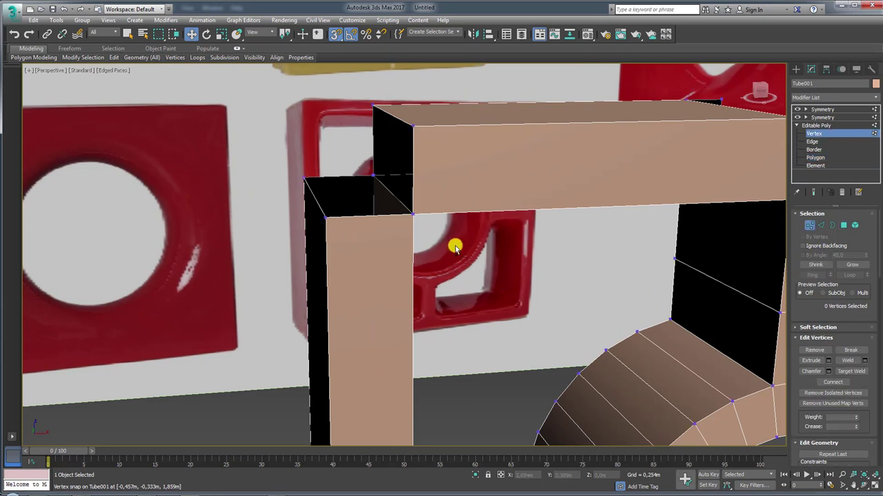
pyautogui.moveTo(405, 242); pyautogui.dragTo(341, 154)
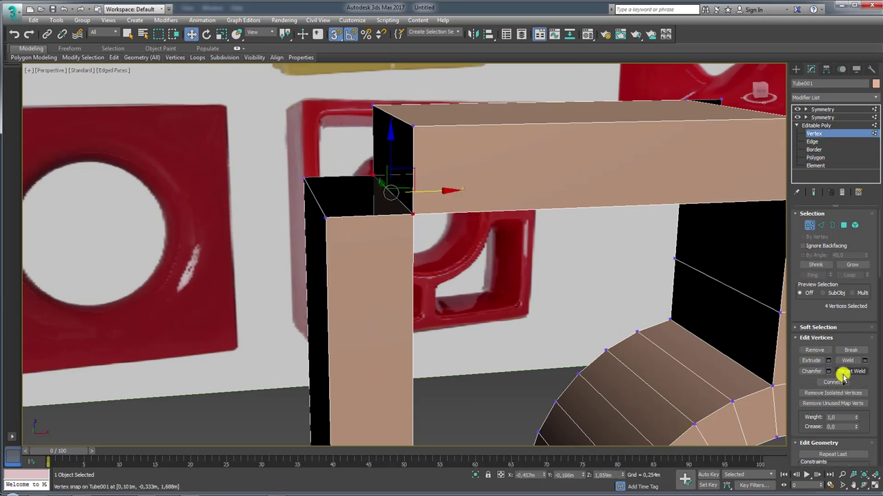
pyautogui.scroll(-5, 850, 295)
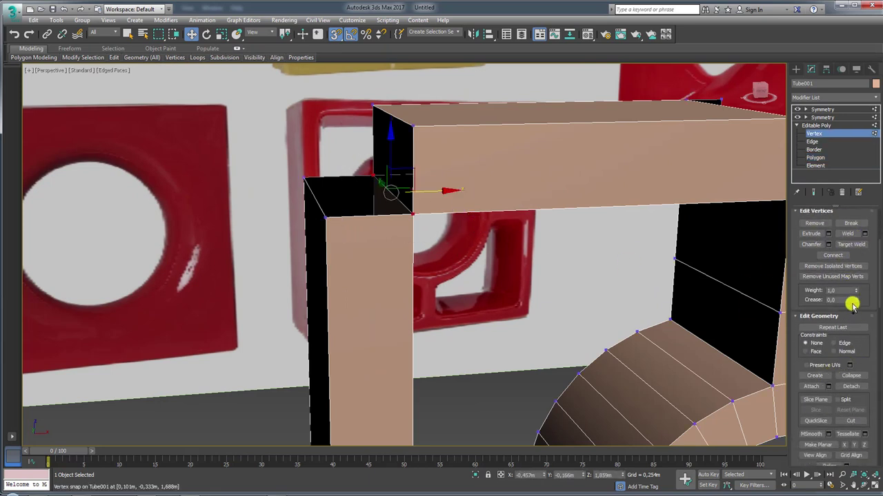
pyautogui.scroll(1, 862, 255)
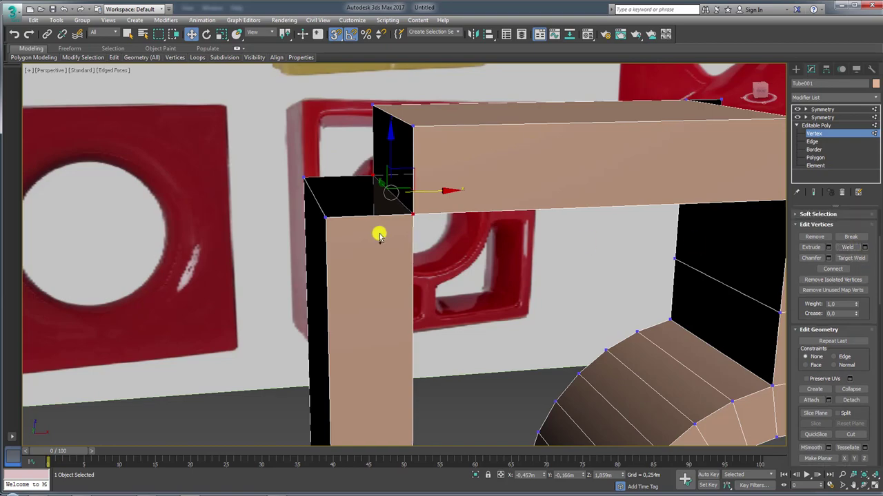
pyautogui.moveTo(379, 236); pyautogui.dragTo(385, 262, button='middle')
pyautogui.scroll(-2, 420, 249)
pyautogui.scroll(-2, 457, 270)
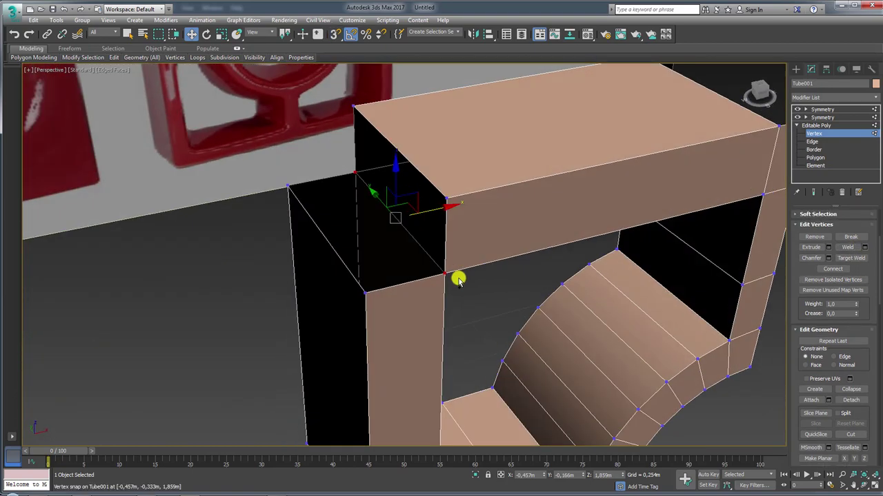
pyautogui.scroll(-2, 457, 277)
pyautogui.scroll(-3, 442, 253)
pyautogui.scroll(5, 409, 230)
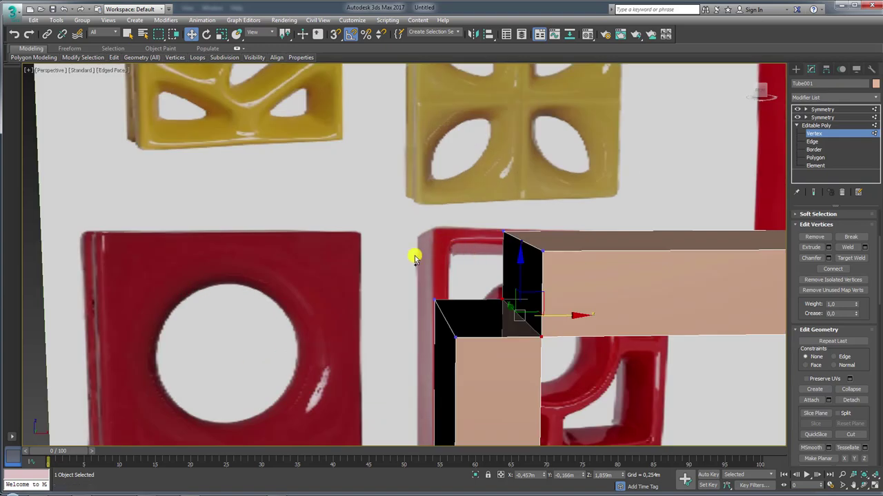
# - Snap the corner edge onto the matching corner vertex using Snaps Toggle
pyautogui.click(813, 141)
pyautogui.click(507, 259)
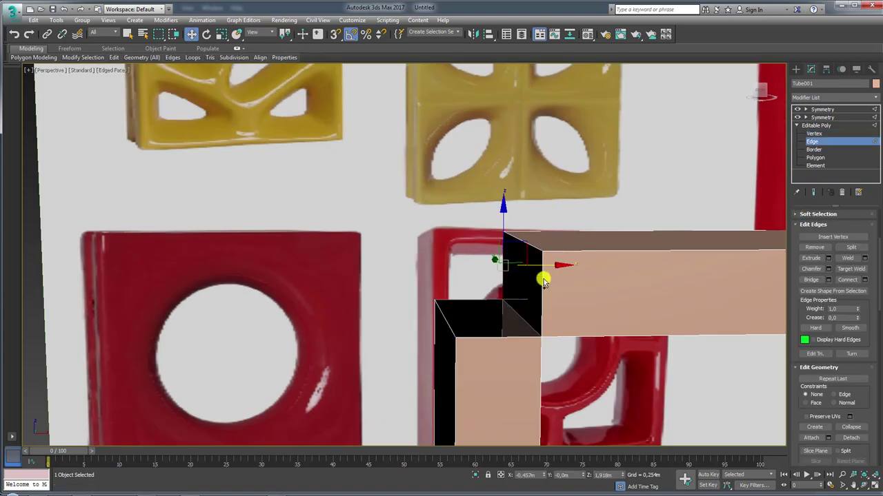
pyautogui.click(532, 246)
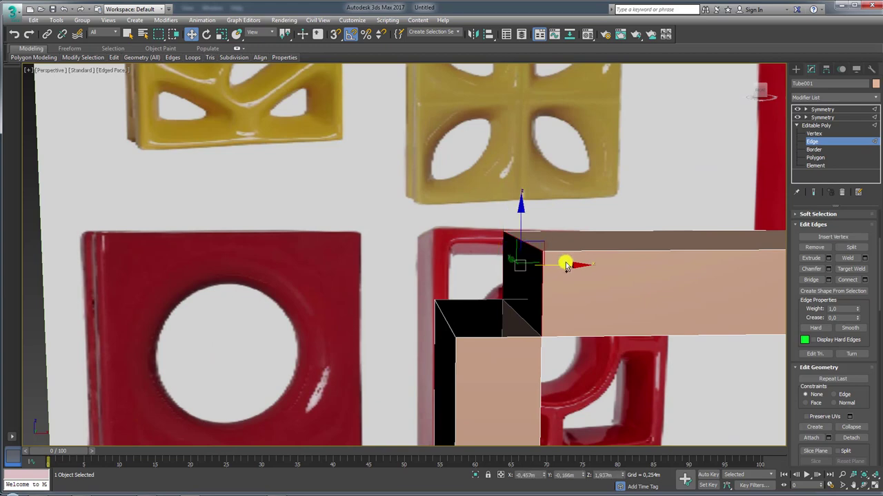
pyautogui.moveTo(562, 269); pyautogui.dragTo(516, 256)
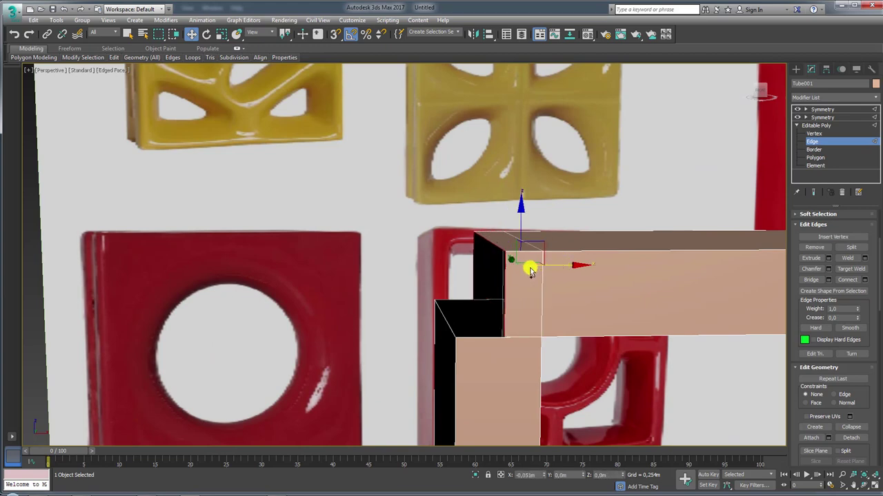
pyautogui.click(334, 36)
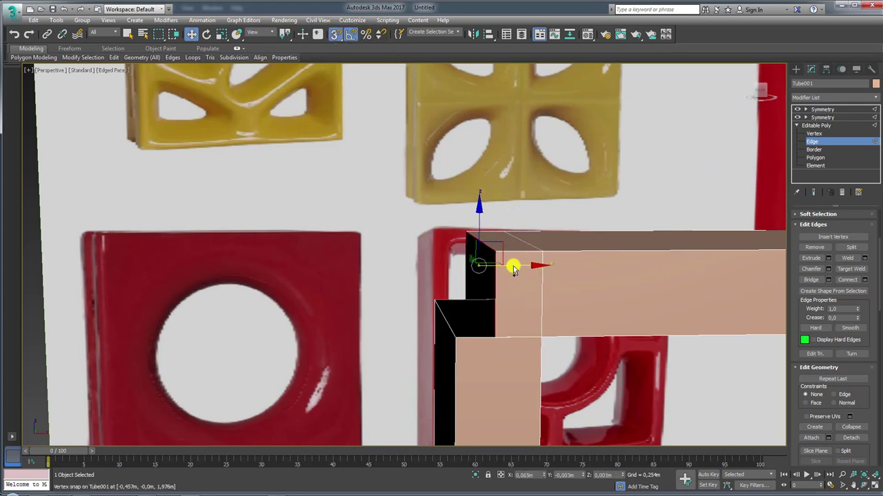
pyautogui.moveTo(514, 269); pyautogui.dragTo(439, 301)
pyautogui.press('s')
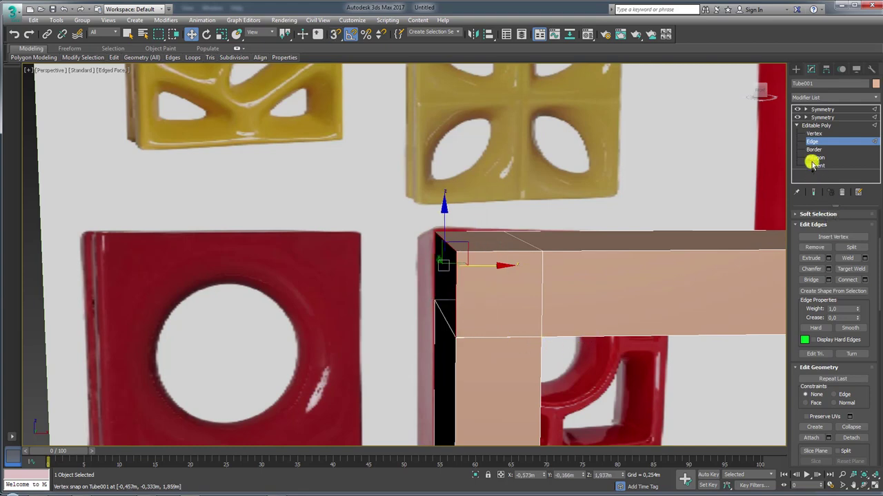
# - Weld the overlapping corner vertices and cap the open border hole
pyautogui.click(814, 133)
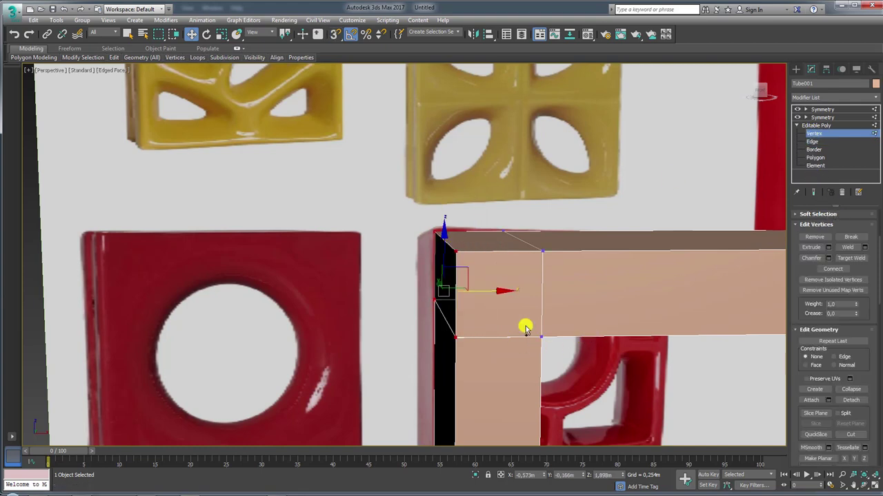
pyautogui.click(848, 247)
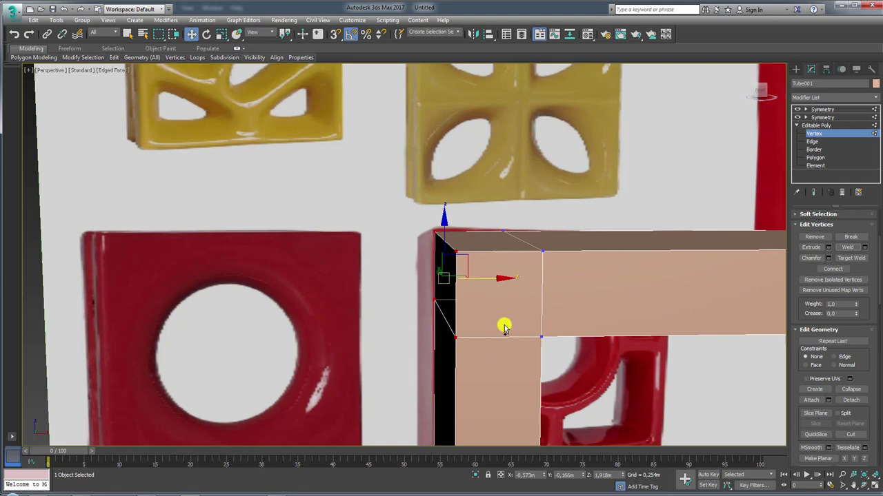
pyautogui.click(820, 149)
pyautogui.keyDown('alt'); pyautogui.moveTo(459, 288); pyautogui.dragTo(465, 321, button='middle'); pyautogui.keyUp('alt')
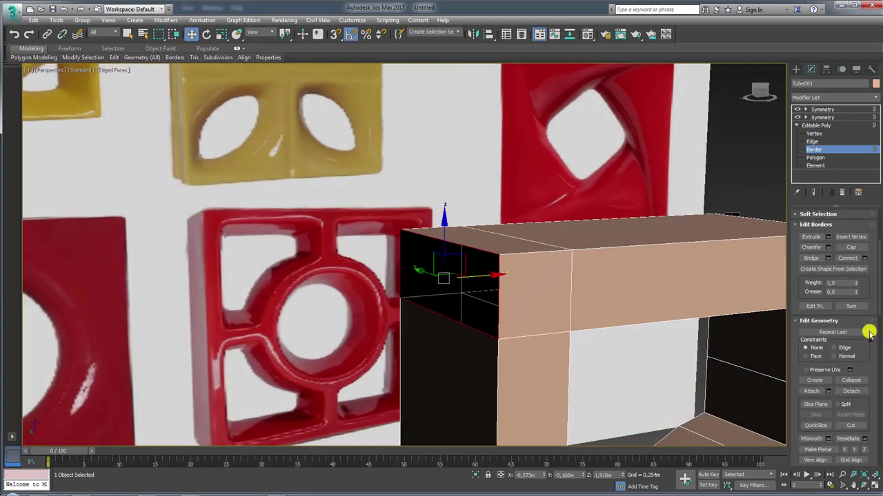
pyautogui.click(851, 247)
# - Bridge the gap edges at the frame's bottom corner
pyautogui.click(816, 126)
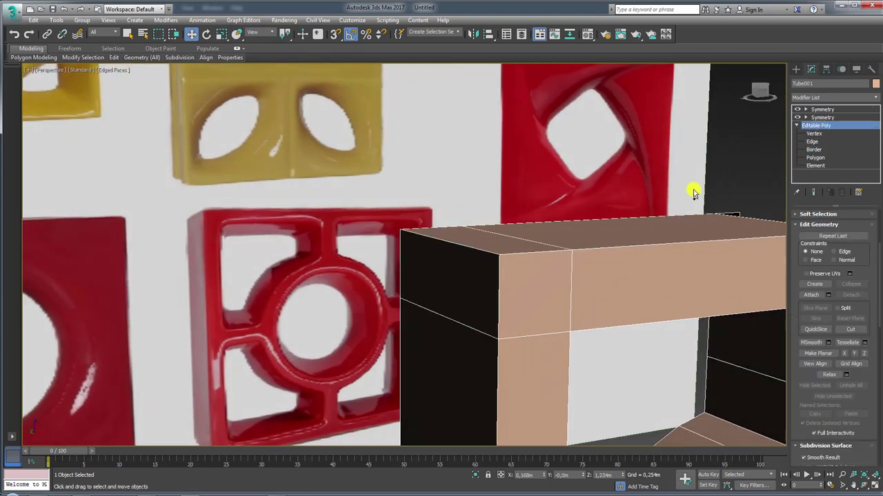
pyautogui.scroll(-5, 467, 229)
pyautogui.scroll(5, 455, 290)
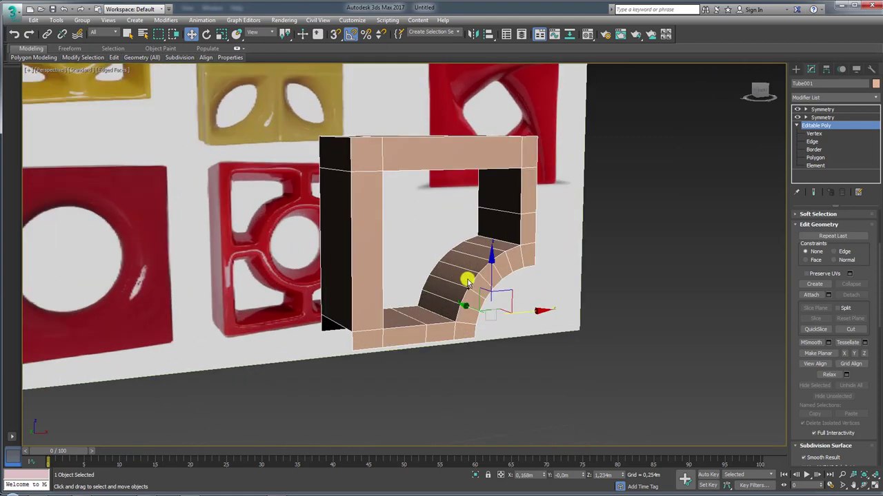
pyautogui.keyDown('alt'); pyautogui.moveTo(426, 313); pyautogui.dragTo(464, 308, button='middle'); pyautogui.keyUp('alt')
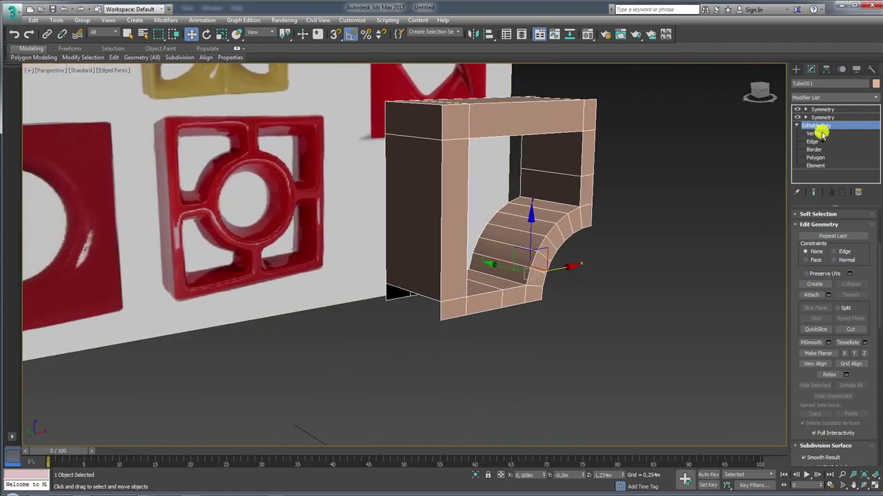
pyautogui.click(813, 142)
pyautogui.click(442, 310)
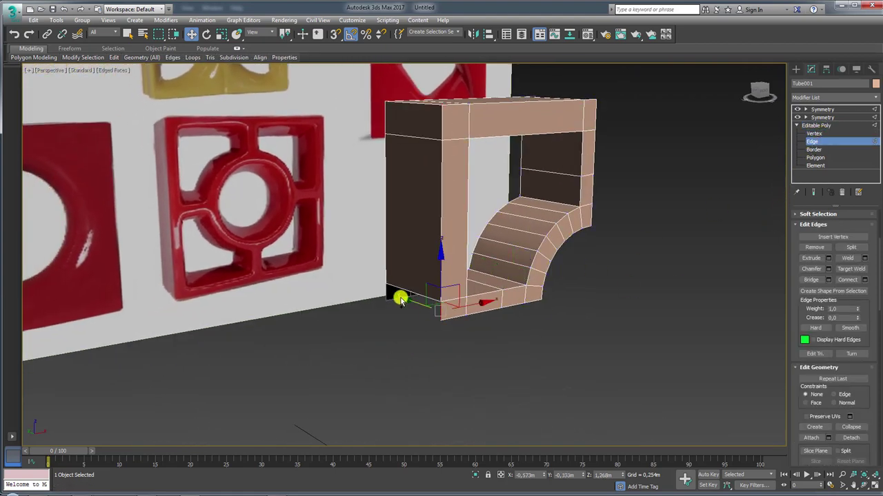
pyautogui.click(808, 282)
# - Bridge the right corner gap and display the full result at the top Symmetry modifier
pyautogui.keyDown('alt'); pyautogui.moveTo(551, 241); pyautogui.dragTo(604, 265, button='middle'); pyautogui.keyUp('alt')
pyautogui.click(609, 277)
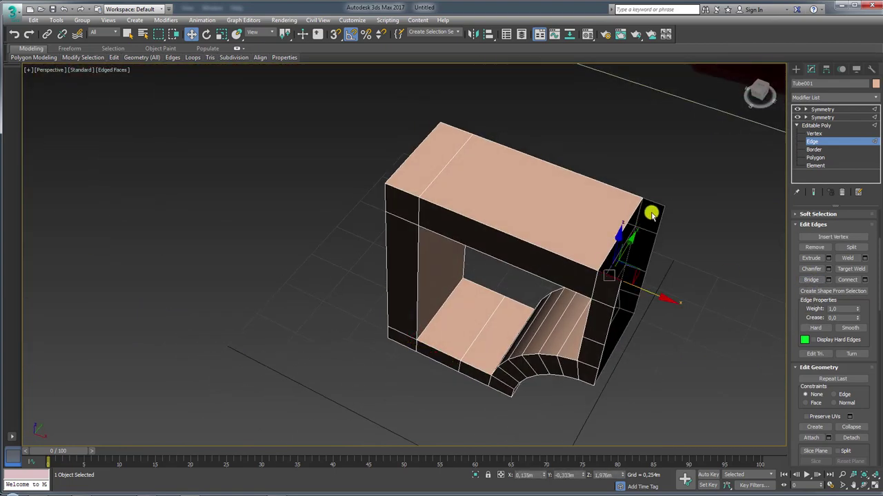
pyautogui.click(812, 281)
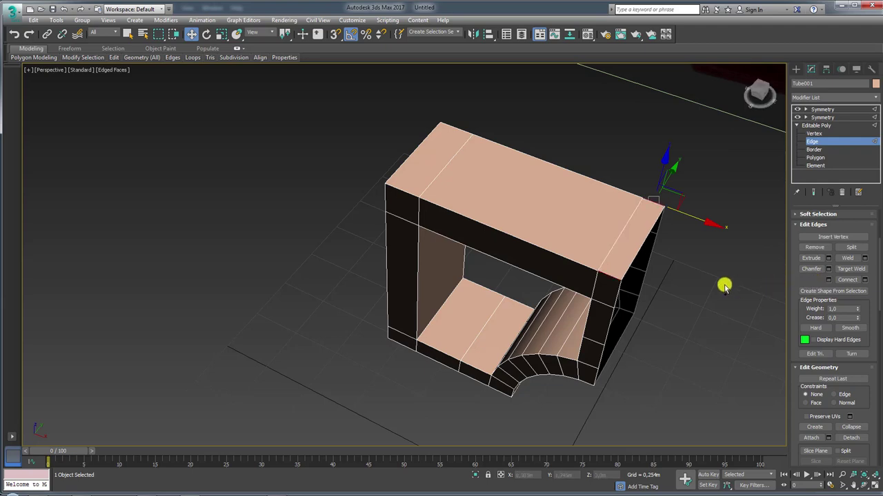
pyautogui.keyDown('alt'); pyautogui.moveTo(725, 286); pyautogui.dragTo(758, 207, button='middle'); pyautogui.keyUp('alt')
pyautogui.click(821, 125)
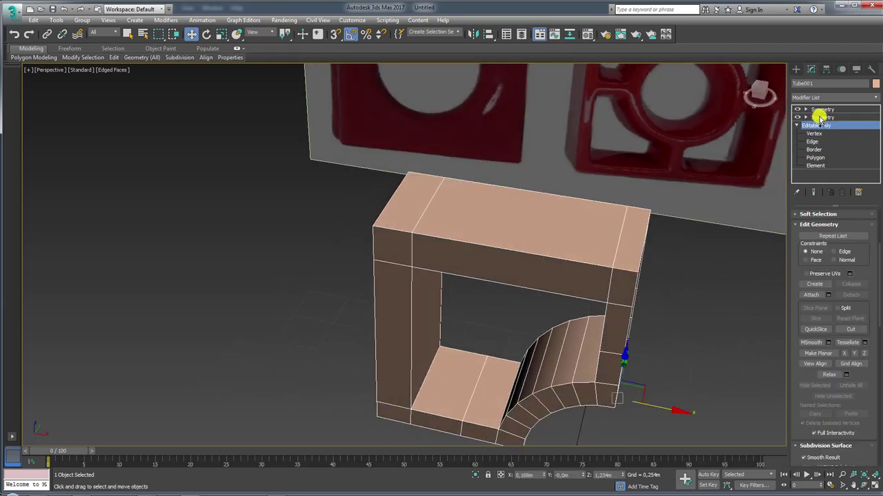
pyautogui.click(821, 109)
pyautogui.scroll(2, 582, 211)
pyautogui.scroll(-5, 583, 210)
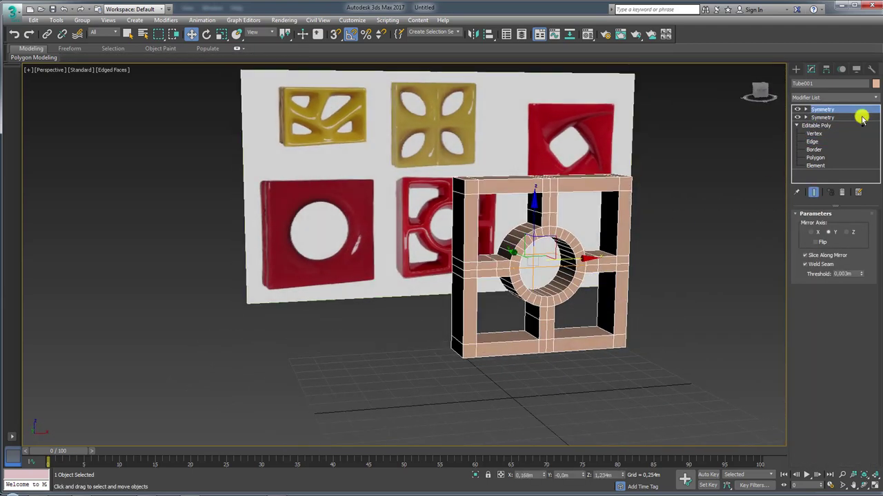
# - Add a TurboSmooth modifier with 2 iterations to Tube001, rounding the ring-and-frame brick
pyautogui.click(876, 98)
pyautogui.moveTo(876, 128); pyautogui.dragTo(874, 329)
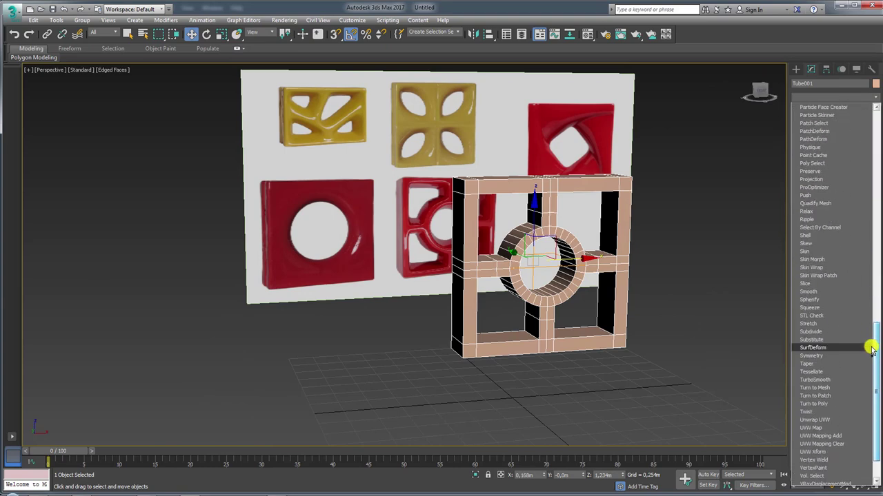
pyautogui.click(828, 380)
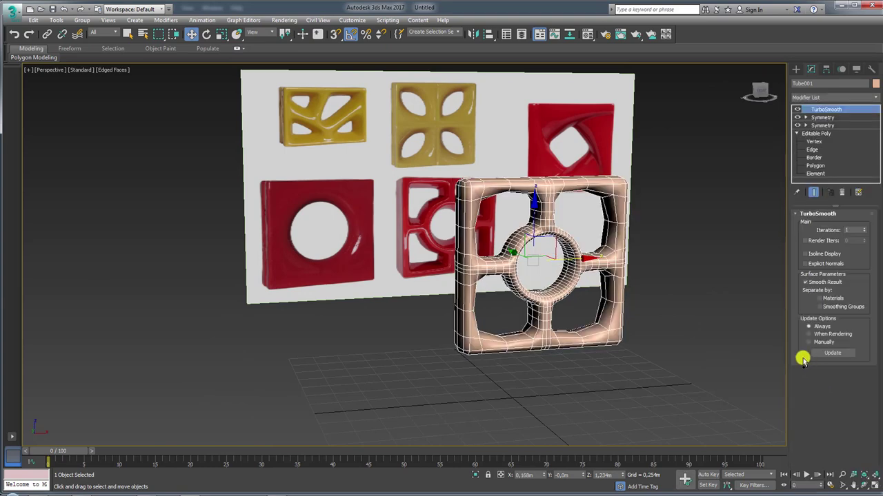
pyautogui.click(865, 229)
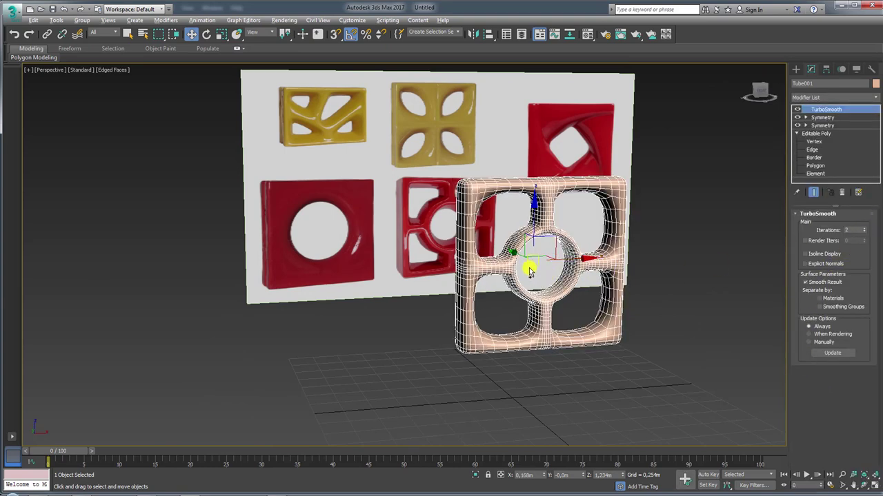
pyautogui.moveTo(529, 271)
pyautogui.keyDown('alt'); pyautogui.mouseDown(button='middle')
pyautogui.moveTo(558, 296)
pyautogui.moveTo(542, 319)
pyautogui.moveTo(550, 286)
pyautogui.moveTo(452, 260)
pyautogui.mouseUp(button='middle'); pyautogui.keyUp('alt')
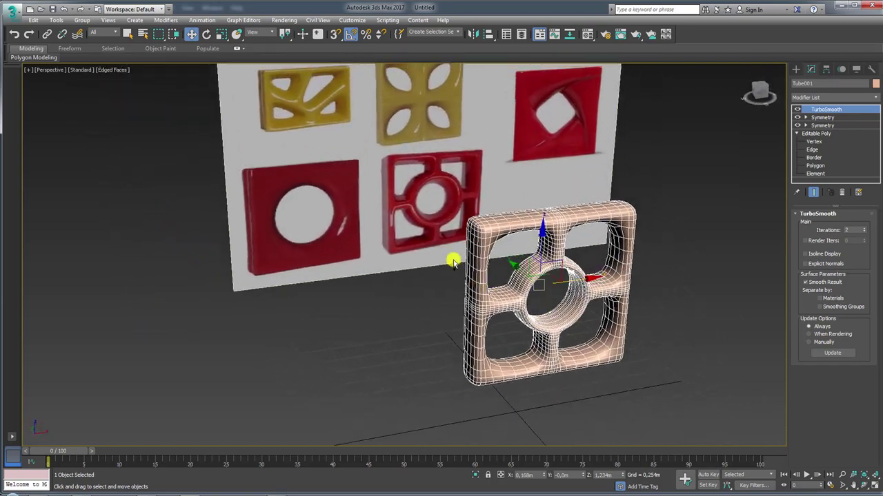
pyautogui.scroll(3, 510, 227)
pyautogui.scroll(2, 522, 235)
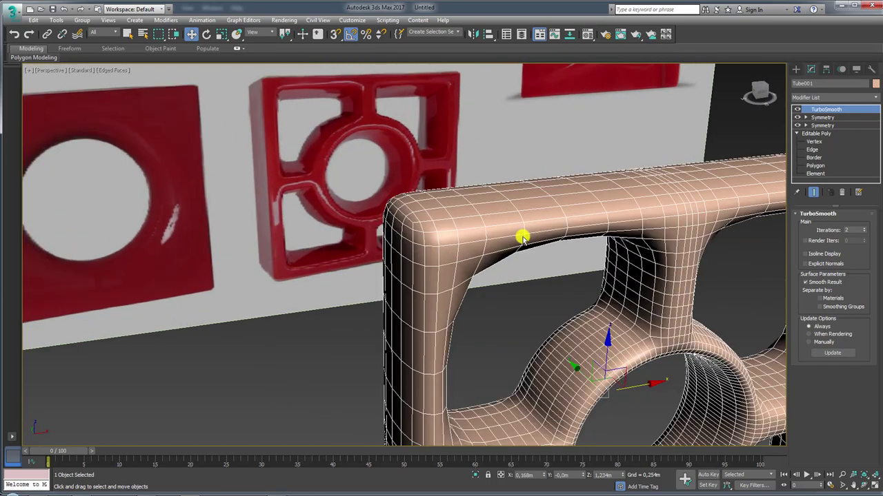
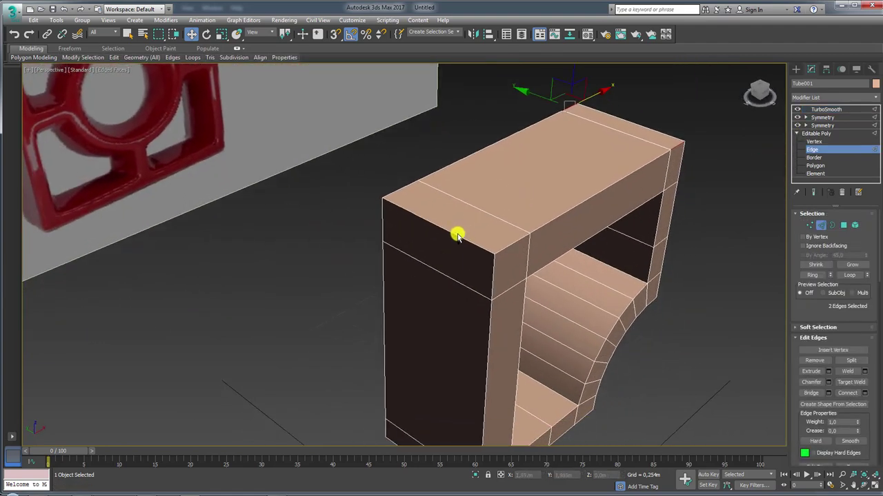
# - Connect the top beam's edge ring with 2 segments pinched tightly toward the corners
pyautogui.click(457, 234)
pyautogui.scroll(-4, 453, 233)
pyautogui.click(811, 274)
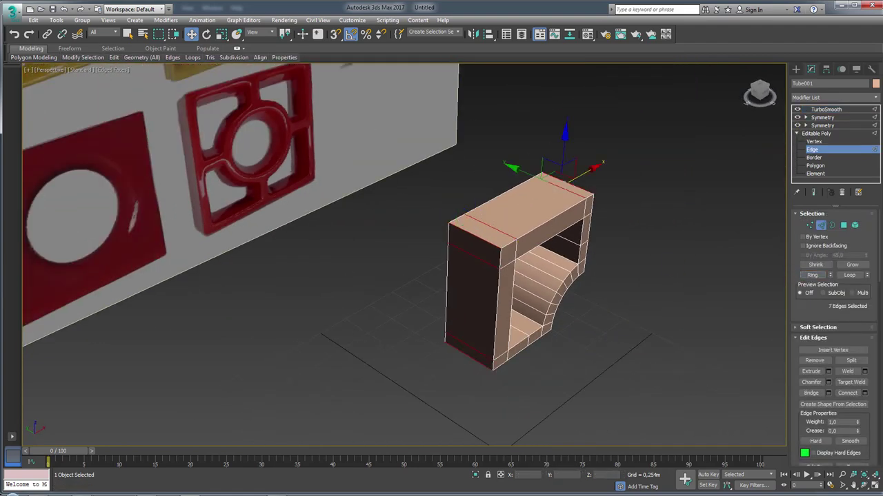
pyautogui.click(864, 392)
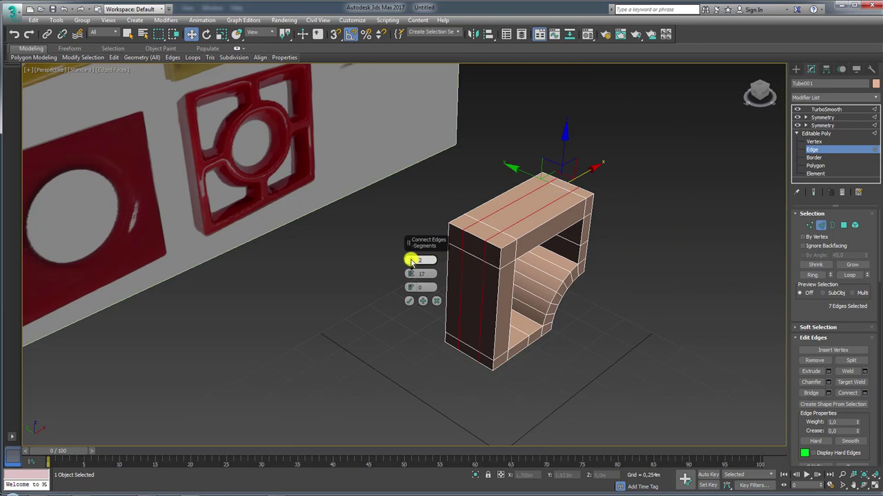
pyautogui.moveTo(411, 260); pyautogui.dragTo(410, 203)
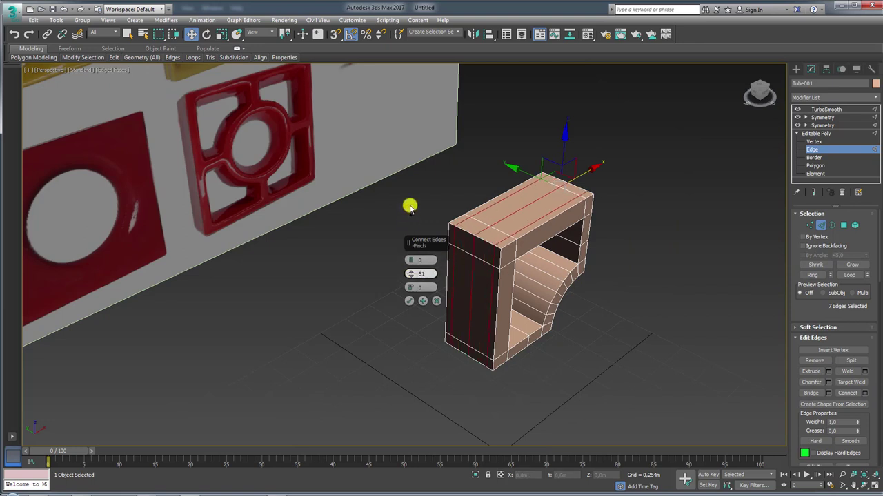
pyautogui.click(409, 266)
pyautogui.moveTo(410, 273); pyautogui.dragTo(412, 216)
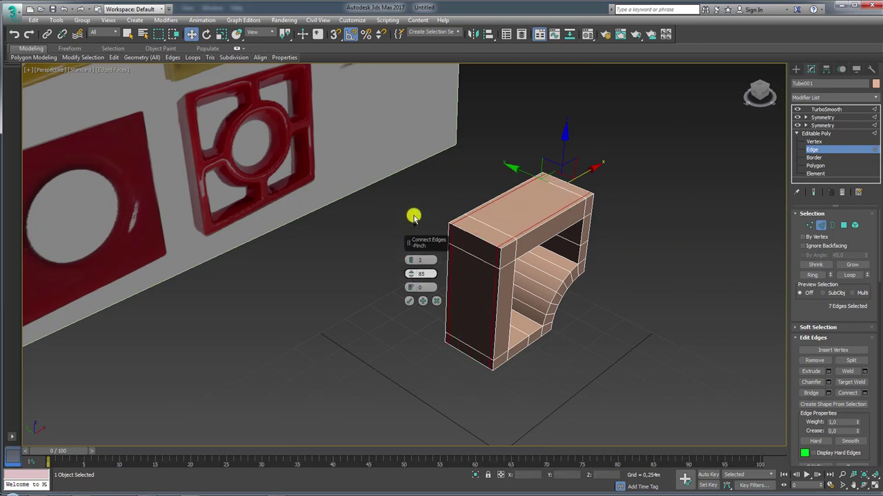
pyautogui.click(408, 301)
# - Add pinched support loop pairs across the beam's other end edge rings
pyautogui.scroll(5, 519, 255)
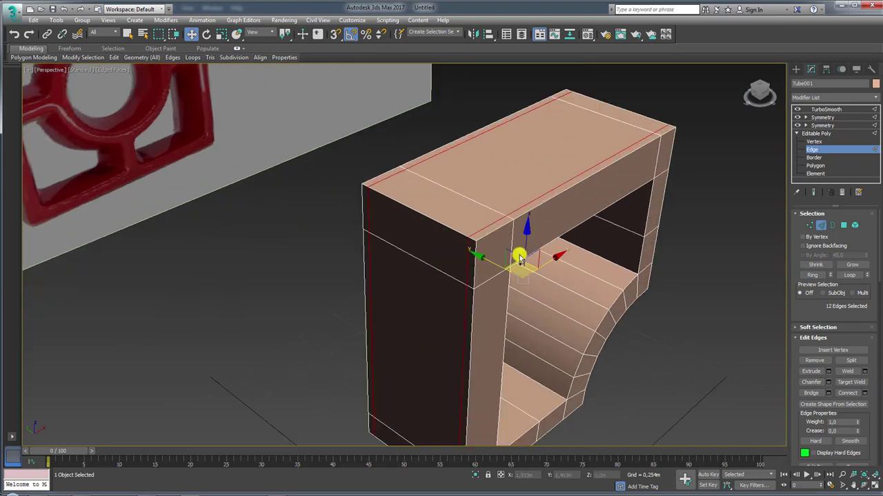
pyautogui.click(512, 242)
pyautogui.keyDown('alt'); pyautogui.moveTo(464, 256); pyautogui.dragTo(479, 230, button='middle'); pyautogui.keyUp('alt')
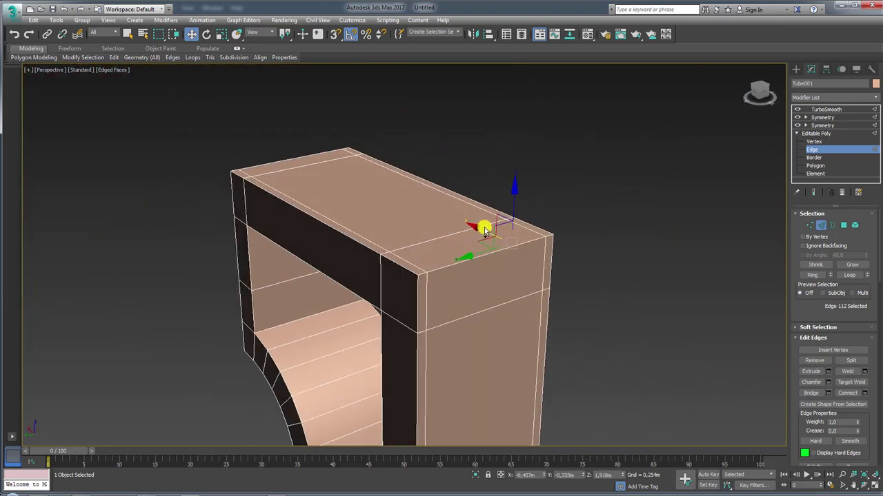
pyautogui.keyDown('ctrl'); pyautogui.click(393, 277); pyautogui.keyUp('ctrl')
pyautogui.moveTo(391, 278)
pyautogui.keyDown('alt'); pyautogui.mouseDown(button='middle')
pyautogui.moveTo(417, 307)
pyautogui.moveTo(789, 319)
pyautogui.mouseUp(button='middle'); pyautogui.keyUp('alt')
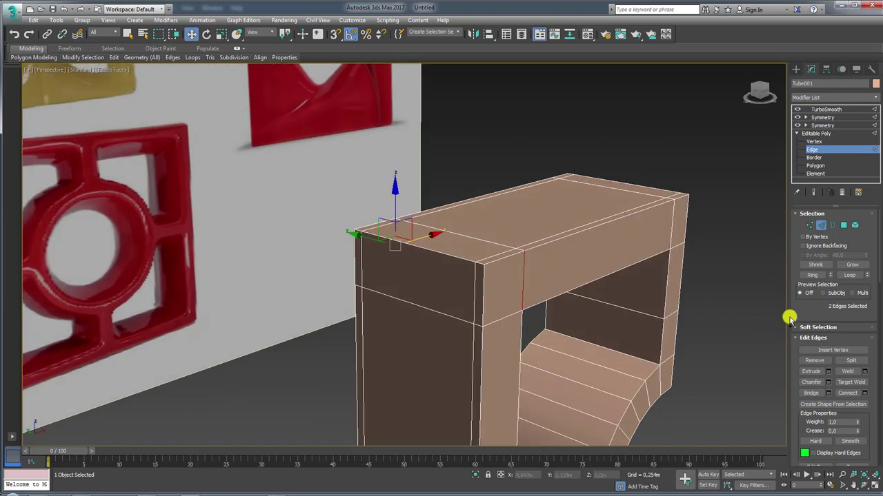
pyautogui.click(812, 275)
pyautogui.click(864, 392)
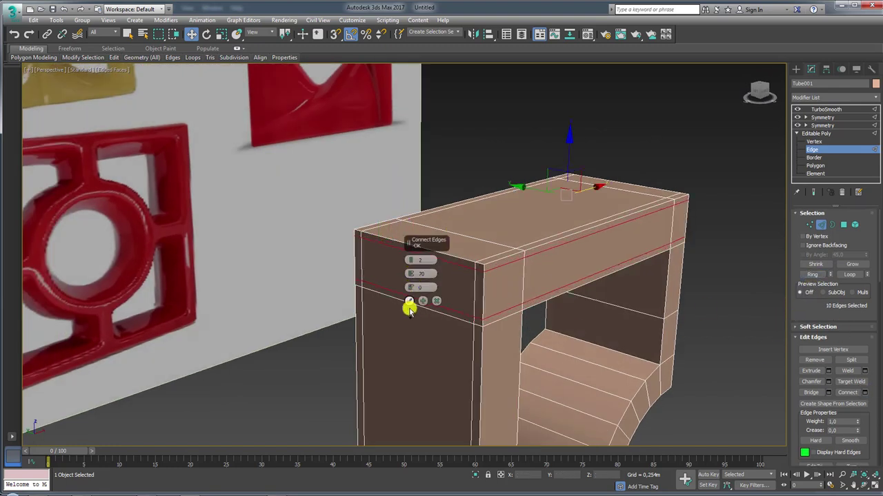
pyautogui.click(409, 302)
# - Add a support loop around the leg's top edge ring
pyautogui.click(507, 260)
pyautogui.click(812, 274)
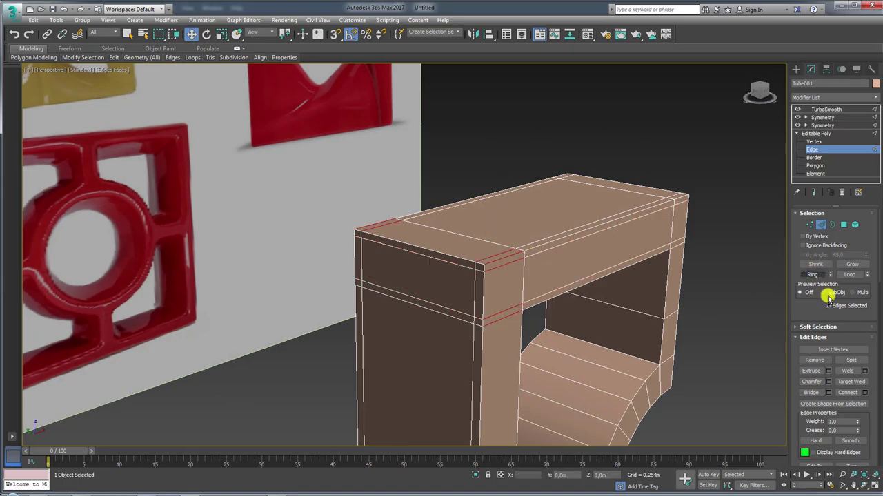
pyautogui.click(849, 393)
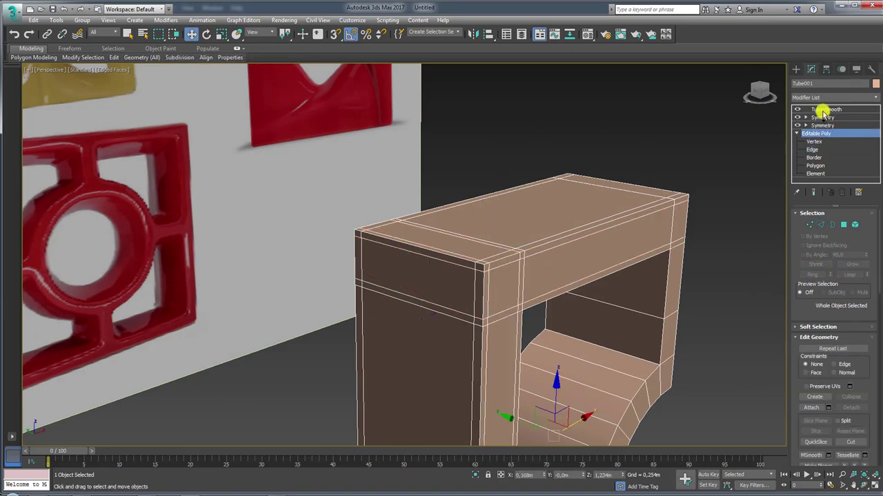
# - Compare the TurboSmoothed block with the red reference tile, then return to Editable Poly Edge level
pyautogui.click(825, 109)
pyautogui.moveTo(719, 177)
pyautogui.keyDown('alt'); pyautogui.mouseDown(button='middle')
pyautogui.moveTo(630, 149)
pyautogui.moveTo(615, 203)
pyautogui.moveTo(614, 183)
pyautogui.moveTo(690, 241)
pyautogui.mouseUp(button='middle'); pyautogui.keyUp('alt')
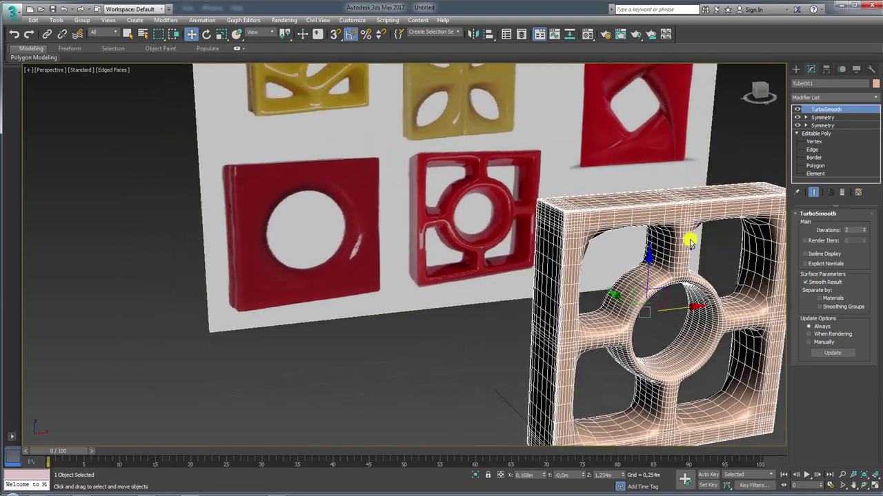
pyautogui.scroll(3, 455, 193)
pyautogui.scroll(3, 466, 221)
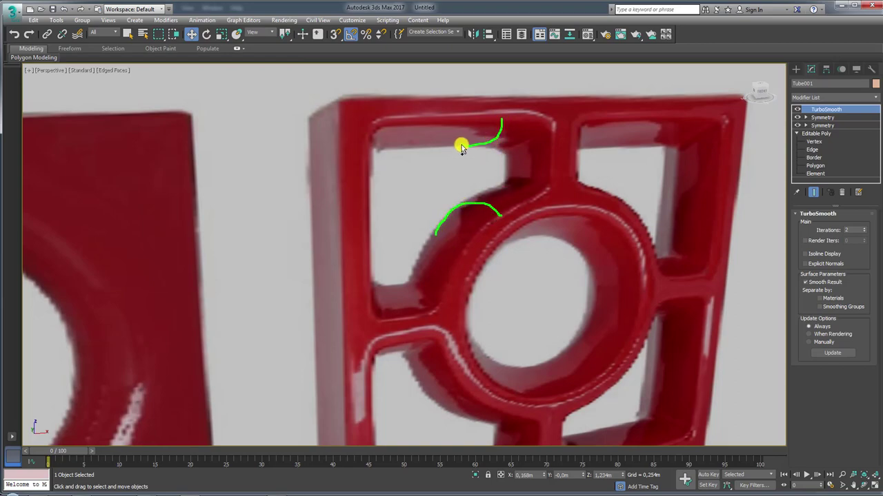
pyautogui.scroll(-5, 511, 185)
pyautogui.scroll(-3, 491, 184)
pyautogui.press('z')
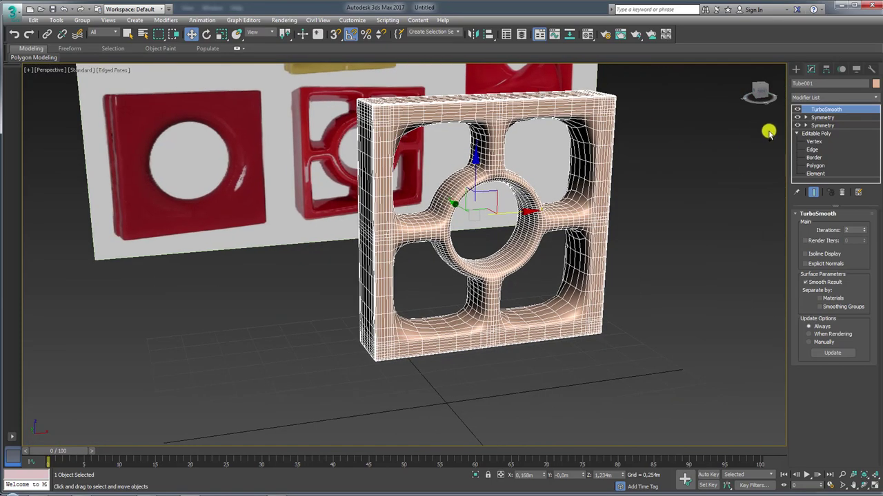
pyautogui.click(814, 151)
# - Connect the curved section's edge ring with a single new edge loop
pyautogui.scroll(2, 509, 179)
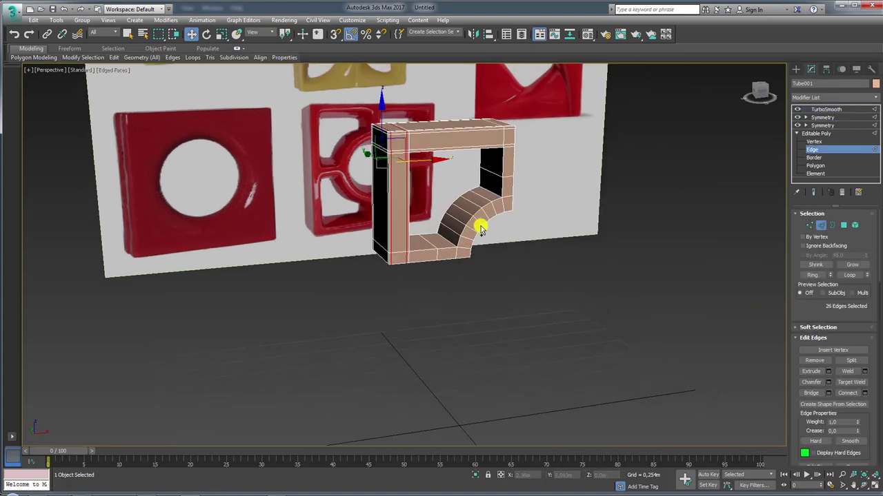
pyautogui.scroll(2, 481, 231)
pyautogui.click(811, 275)
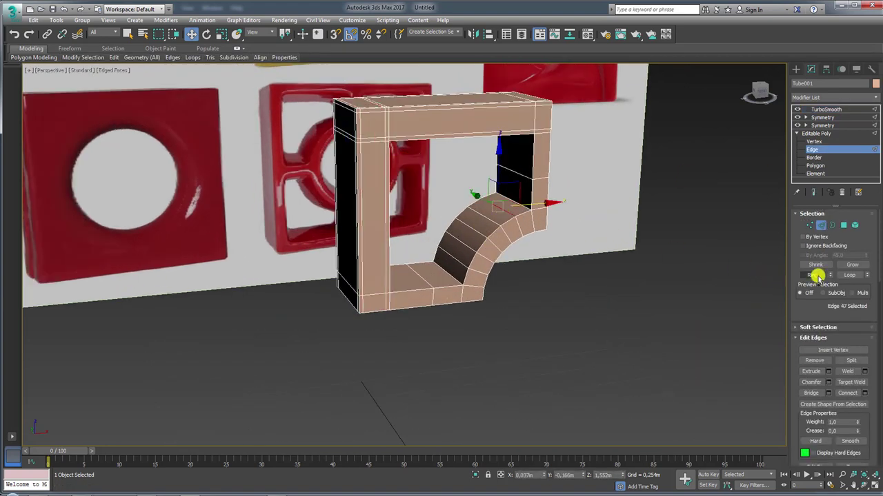
pyautogui.click(863, 393)
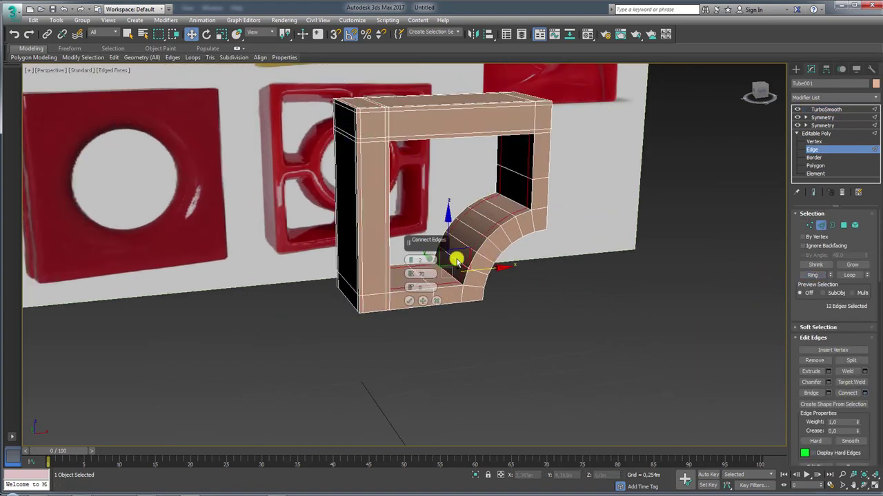
pyautogui.click(409, 300)
pyautogui.moveTo(406, 298)
pyautogui.keyDown('alt'); pyautogui.mouseDown(button='middle')
pyautogui.moveTo(473, 244)
pyautogui.moveTo(491, 289)
pyautogui.mouseUp(button='middle'); pyautogui.keyUp('alt')
# - Scale the new curved loop around the selection centre pivot
pyautogui.press('r')
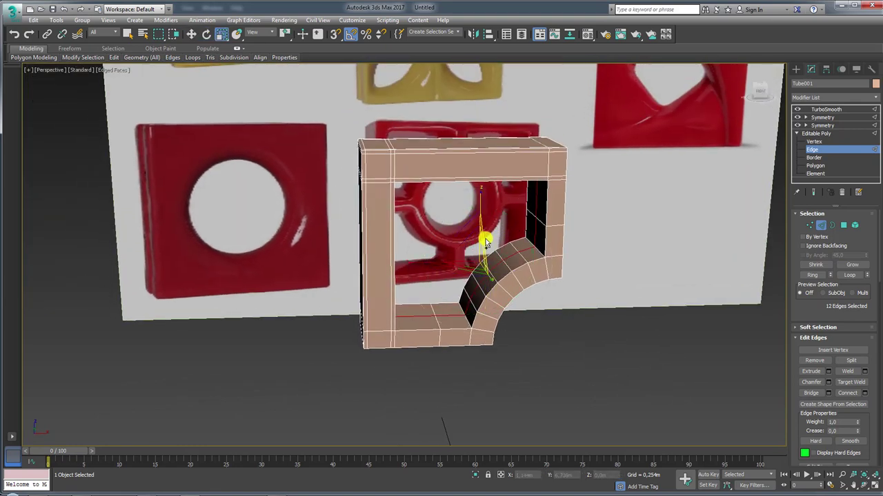
pyautogui.keyDown('alt'); pyautogui.moveTo(483, 240); pyautogui.dragTo(474, 239, button='middle'); pyautogui.keyUp('alt')
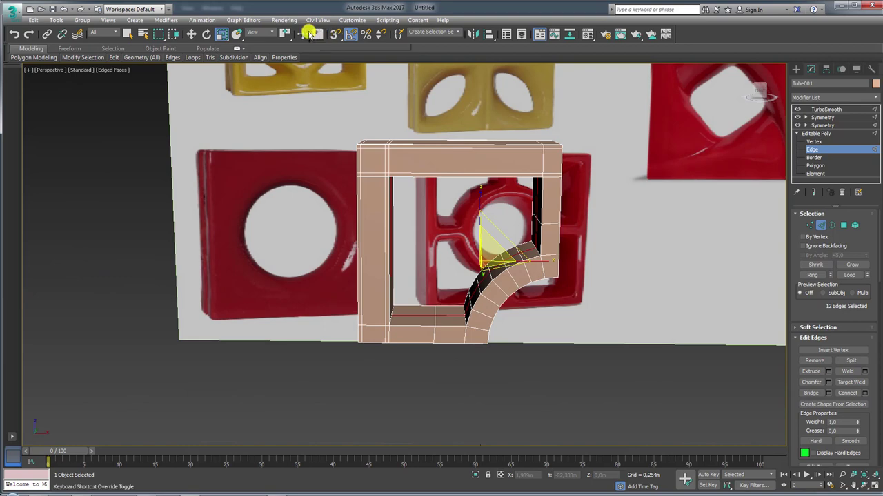
pyautogui.moveTo(285, 34); pyautogui.dragTo(284, 64)
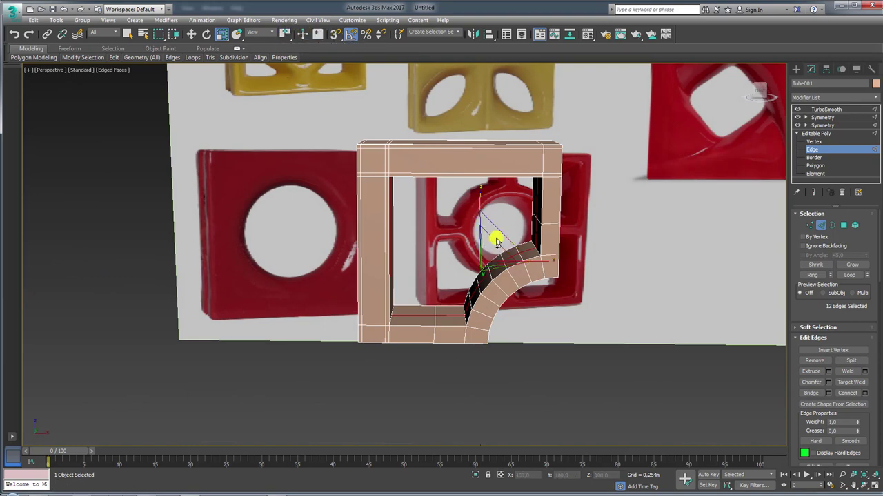
pyautogui.keyDown('alt'); pyautogui.moveTo(497, 235); pyautogui.dragTo(483, 231, button='middle'); pyautogui.keyUp('alt')
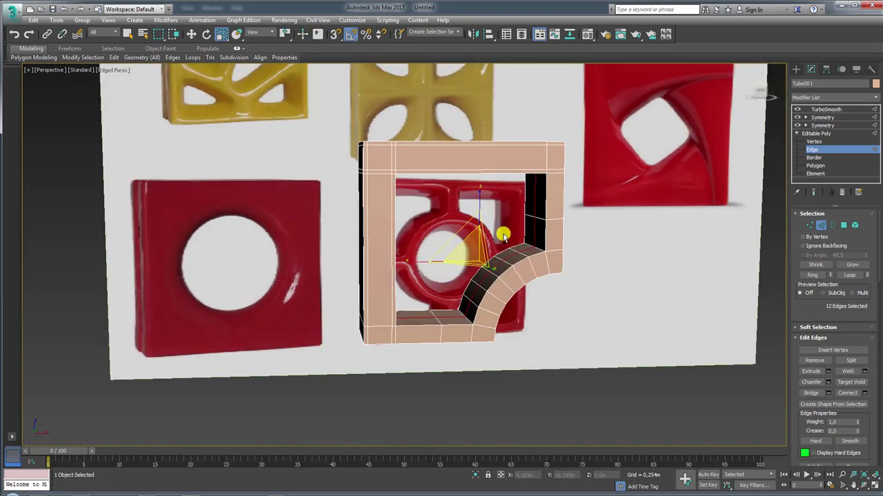
pyautogui.click(286, 43)
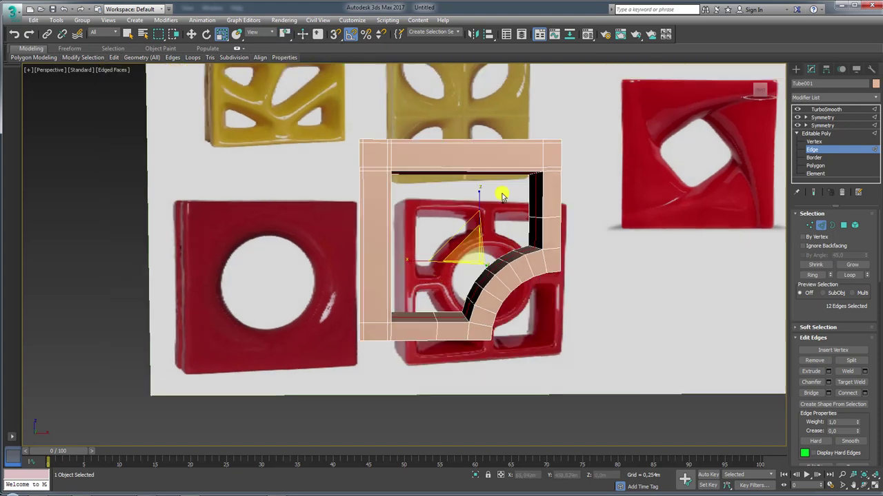
pyautogui.moveTo(503, 191)
pyautogui.keyDown('alt'); pyautogui.mouseDown(button='middle')
pyautogui.moveTo(504, 240)
pyautogui.moveTo(492, 245)
pyautogui.moveTo(496, 237)
pyautogui.mouseUp(button='middle'); pyautogui.keyUp('alt')
# - In Front view, scale the 12 inner curved edges to follow the red tile's arch
pyautogui.press('w')
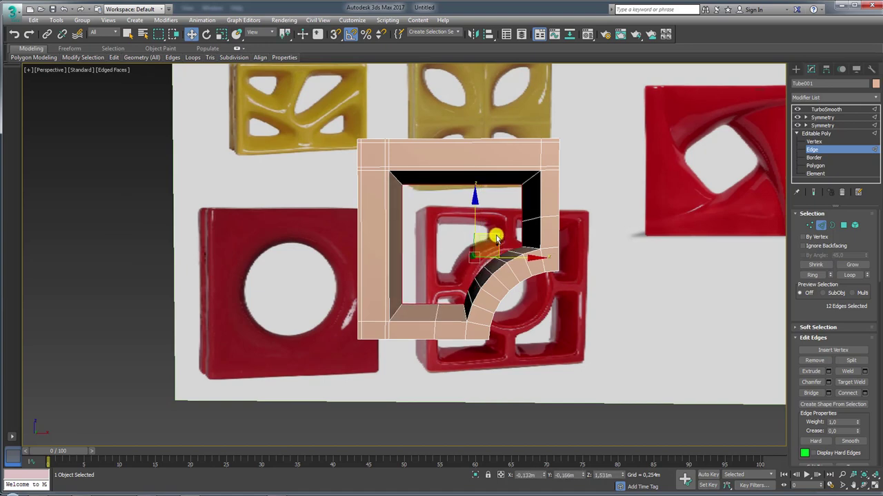
pyautogui.press('f')
pyautogui.scroll(2, 488, 233)
pyautogui.scroll(4, 469, 237)
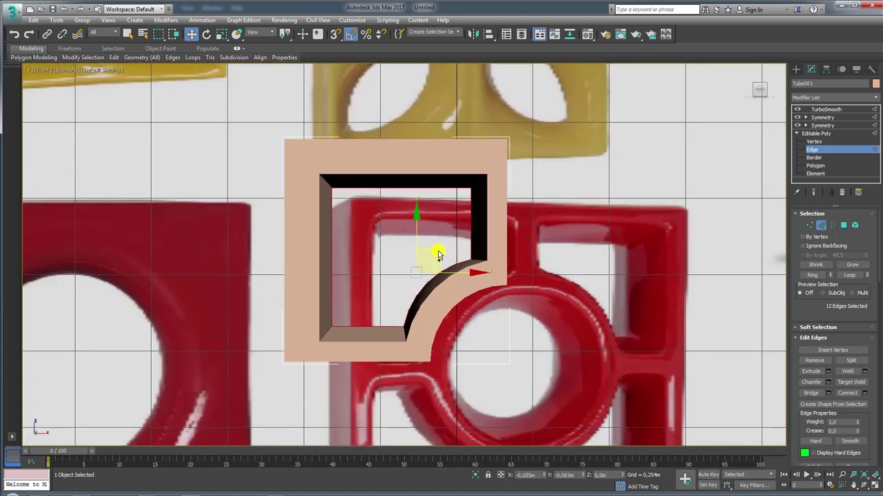
pyautogui.press('r')
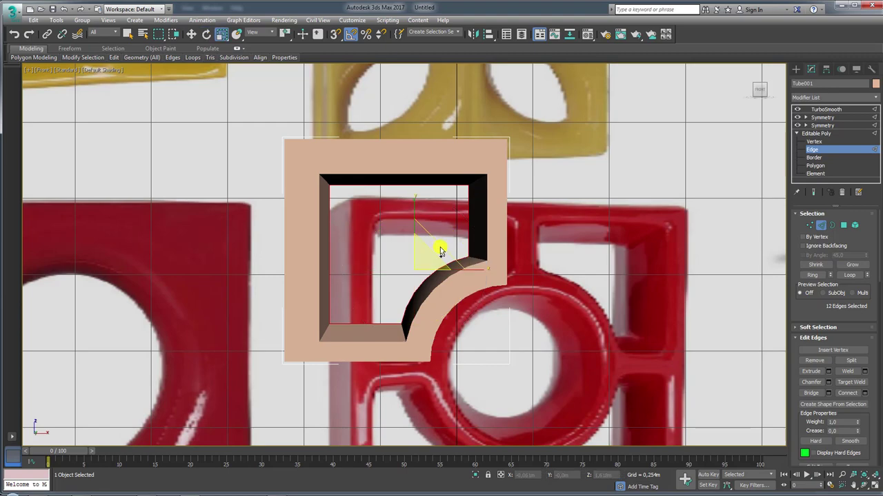
pyautogui.scroll(-4, 529, 227)
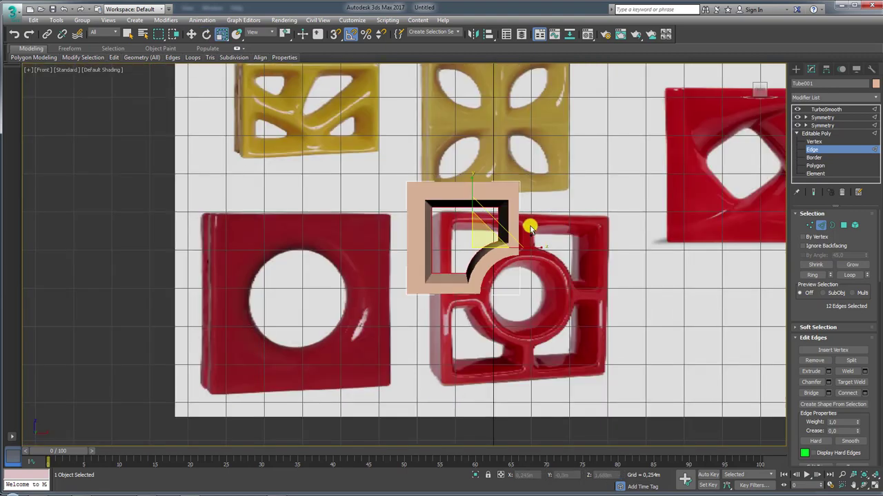
pyautogui.scroll(3, 529, 227)
# - Inspect the smoothed tube in Perspective, then drop back to the Editable Poly base cage
pyautogui.press('p')
pyautogui.click(815, 133)
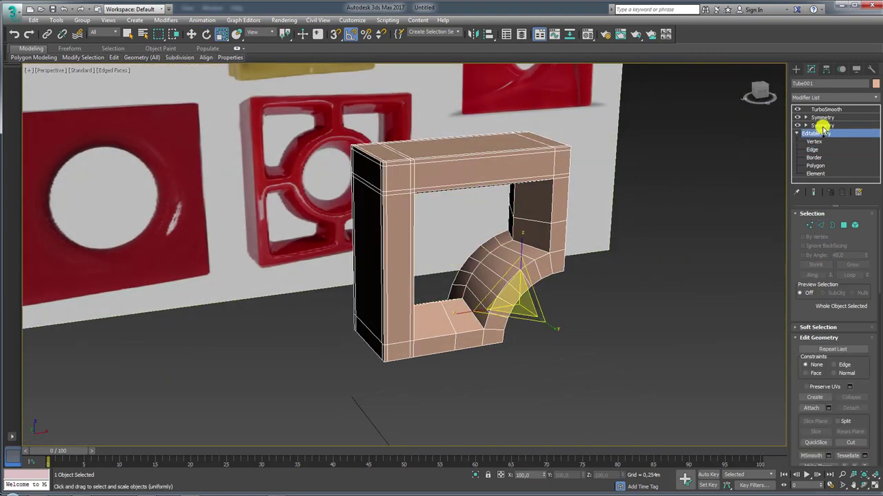
pyautogui.click(825, 109)
pyautogui.moveTo(633, 163)
pyautogui.keyDown('alt'); pyautogui.mouseDown(button='middle')
pyautogui.moveTo(641, 203)
pyautogui.moveTo(572, 201)
pyautogui.moveTo(564, 158)
pyautogui.moveTo(535, 161)
pyautogui.mouseUp(button='middle'); pyautogui.keyUp('alt')
pyautogui.scroll(3, 502, 167)
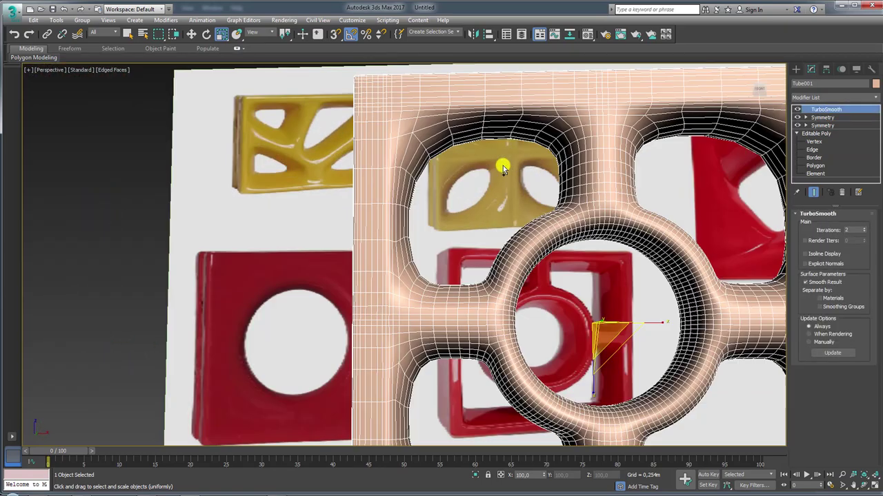
pyautogui.scroll(-1, 489, 168)
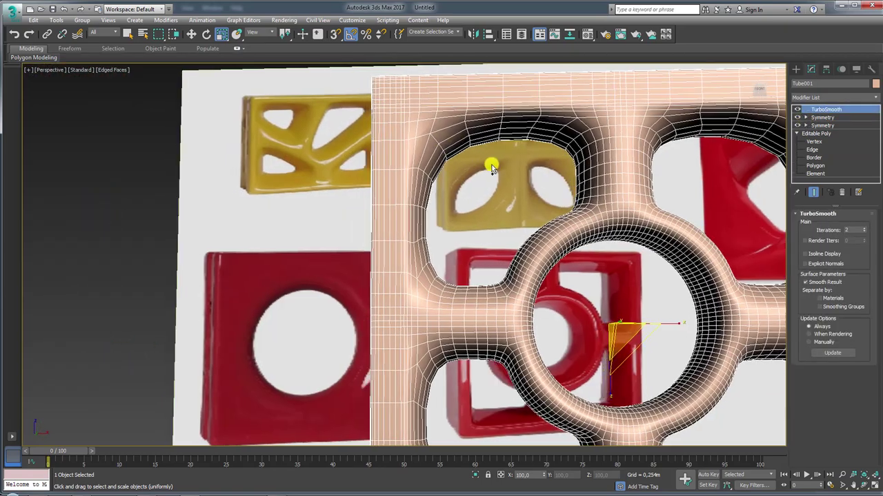
pyautogui.scroll(-4, 469, 171)
pyautogui.scroll(2, 507, 255)
pyautogui.scroll(3, 507, 255)
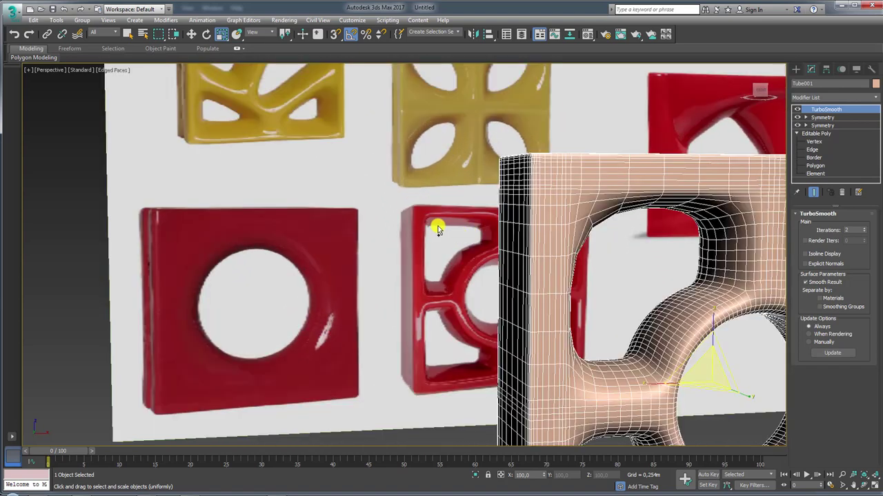
pyautogui.scroll(2, 528, 232)
pyautogui.scroll(2, 528, 233)
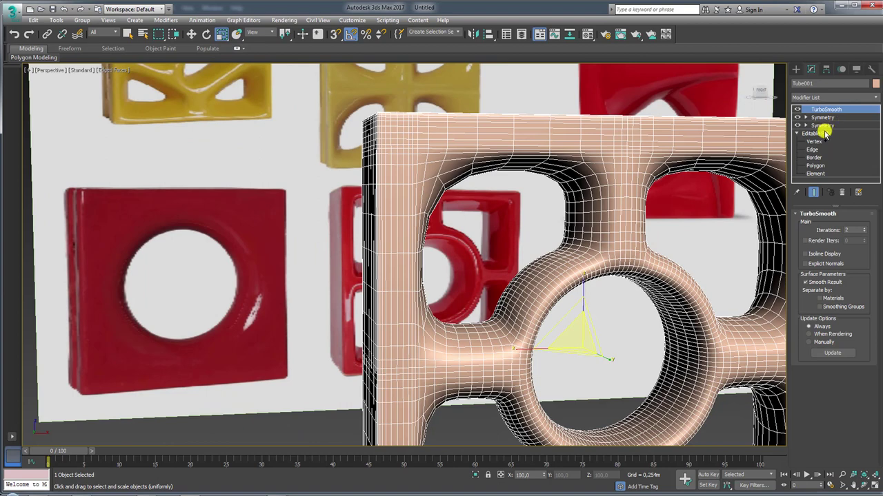
pyautogui.click(818, 134)
# - Add pairs of support loops (2 segments, pinch 86) across the top bar and left side
pyautogui.click(812, 150)
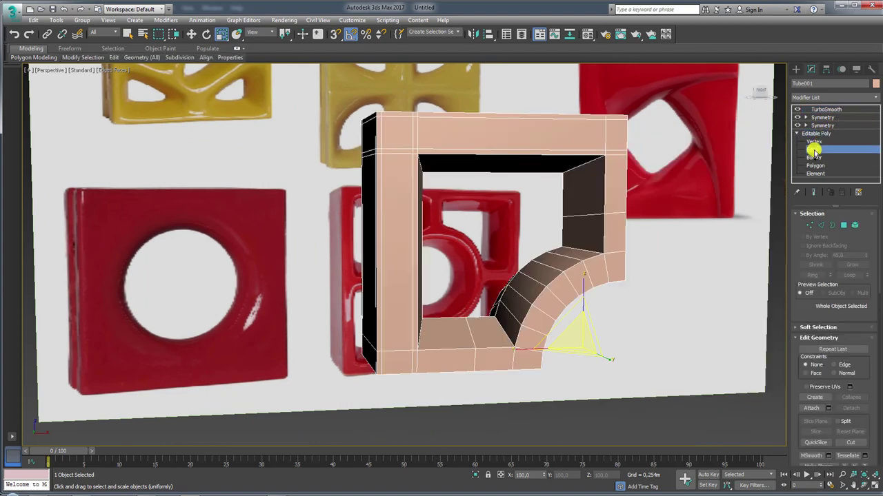
pyautogui.scroll(-2, 556, 177)
pyautogui.click(483, 118)
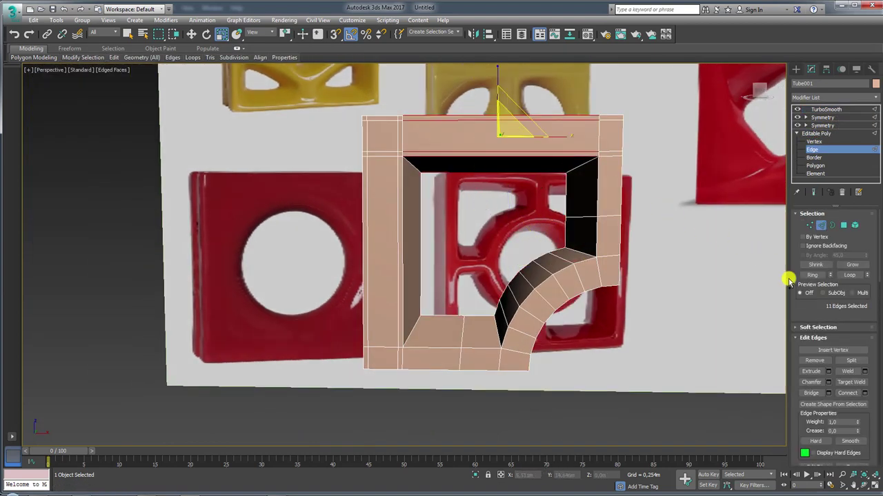
pyautogui.click(864, 393)
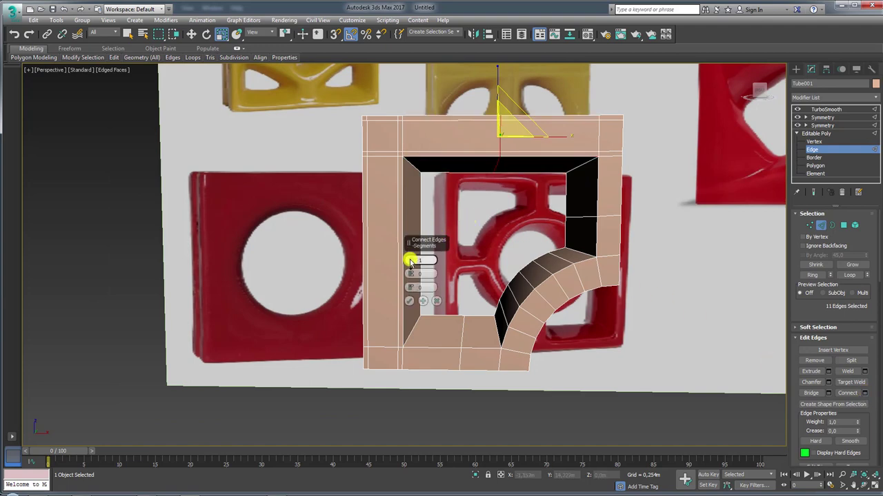
pyautogui.moveTo(411, 274); pyautogui.dragTo(400, 114)
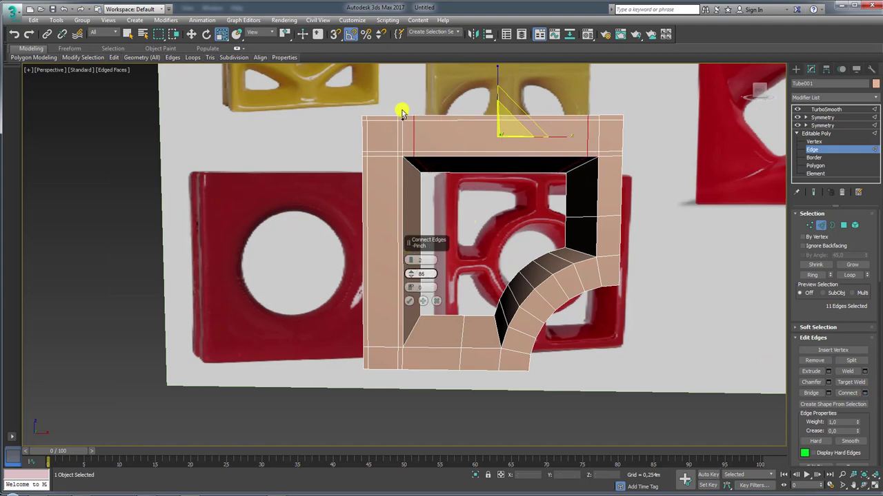
pyautogui.click(411, 301)
pyautogui.click(420, 228)
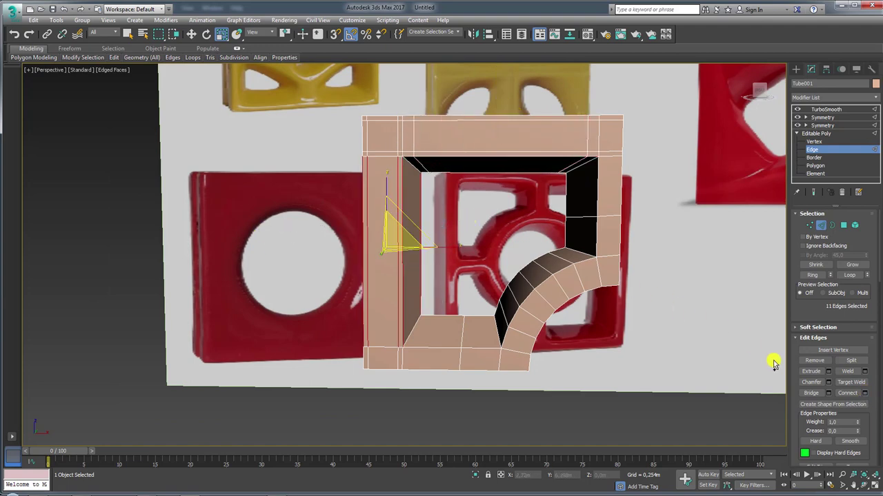
pyautogui.click(847, 393)
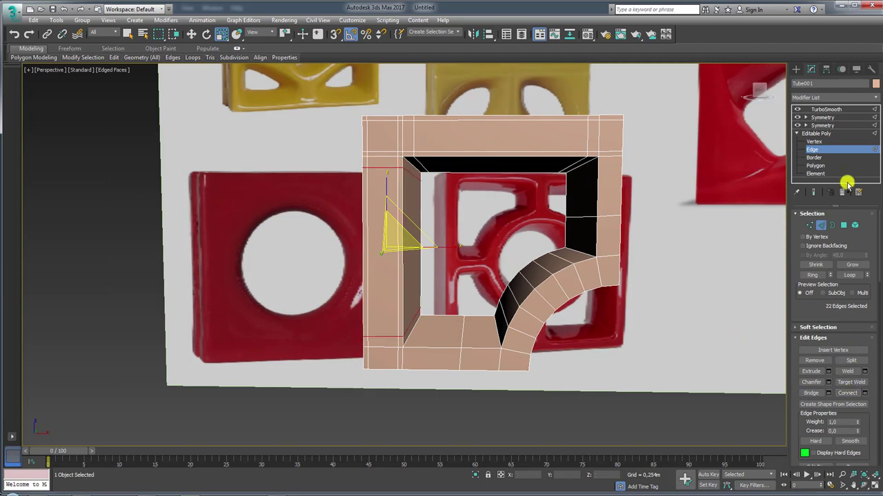
# - Exit Edge level and view the whole TurboSmoothed block again
pyautogui.click(826, 133)
pyautogui.click(826, 111)
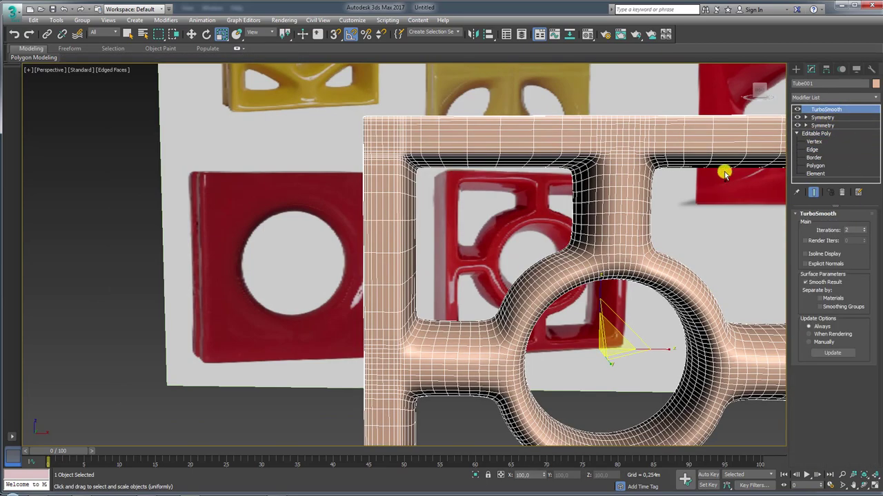
pyautogui.scroll(-3, 559, 177)
pyautogui.scroll(-3, 502, 221)
pyautogui.keyDown('alt'); pyautogui.moveTo(502, 221); pyautogui.dragTo(524, 262, button='middle'); pyautogui.keyUp('alt')
pyautogui.scroll(3, 525, 262)
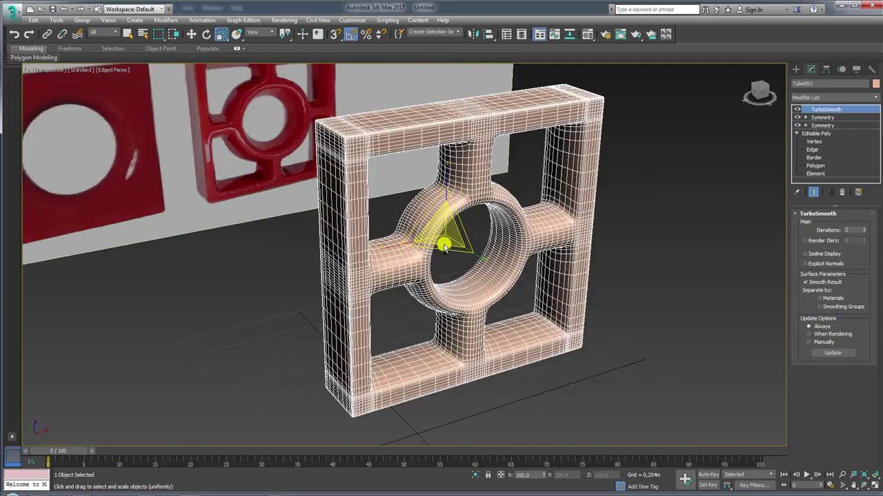
pyautogui.scroll(3, 534, 250)
pyautogui.scroll(3, 483, 232)
pyautogui.scroll(2, 488, 204)
# - With TurboSmooth display off, add an Edit Poly modifier above the top Symmetry
pyautogui.moveTo(488, 203)
pyautogui.keyDown('alt'); pyautogui.mouseDown(button='middle')
pyautogui.moveTo(488, 232)
pyautogui.moveTo(499, 209)
pyautogui.mouseUp(button='middle'); pyautogui.keyUp('alt')
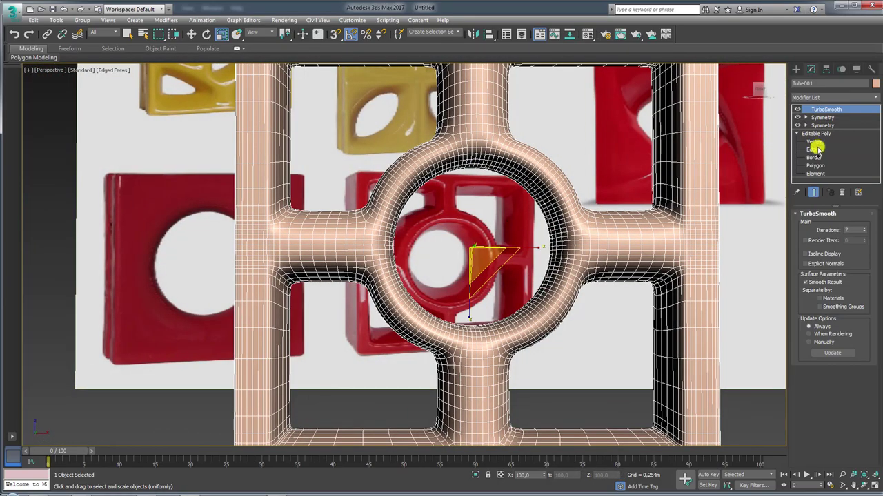
pyautogui.click(814, 149)
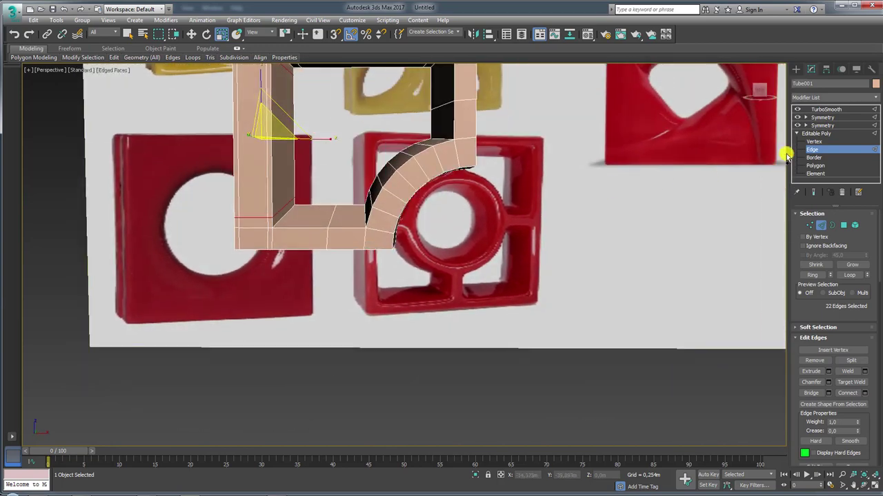
pyautogui.click(819, 134)
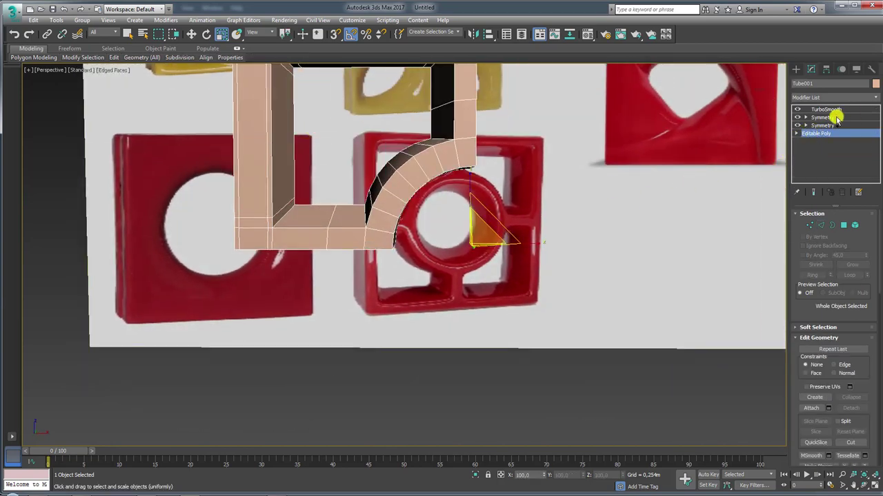
pyautogui.click(834, 117)
pyautogui.click(798, 109)
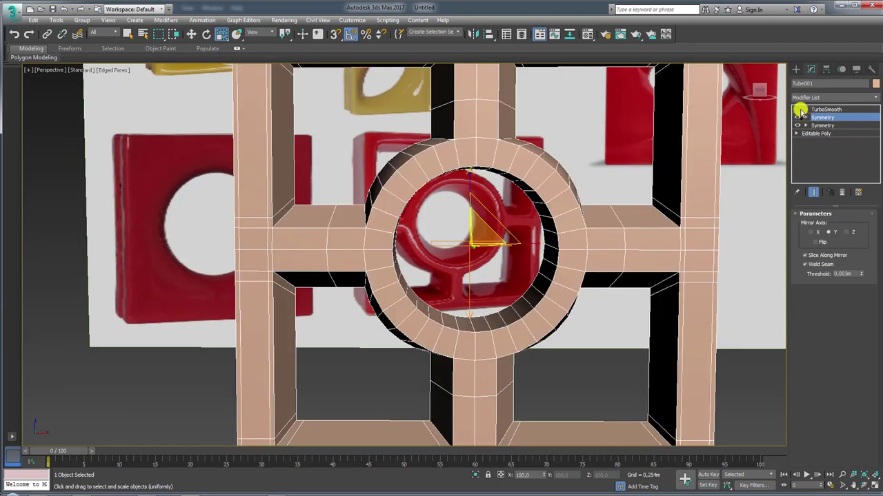
pyautogui.click(873, 100)
pyautogui.moveTo(874, 118); pyautogui.dragTo(874, 197)
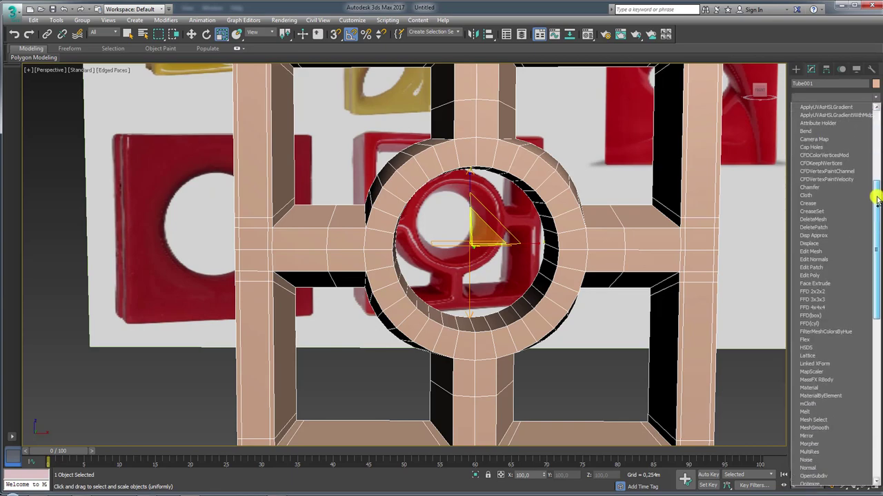
pyautogui.click(811, 275)
# - Select the 32-edge ring around the central circle's inner wall, then return to TurboSmooth
pyautogui.click(820, 226)
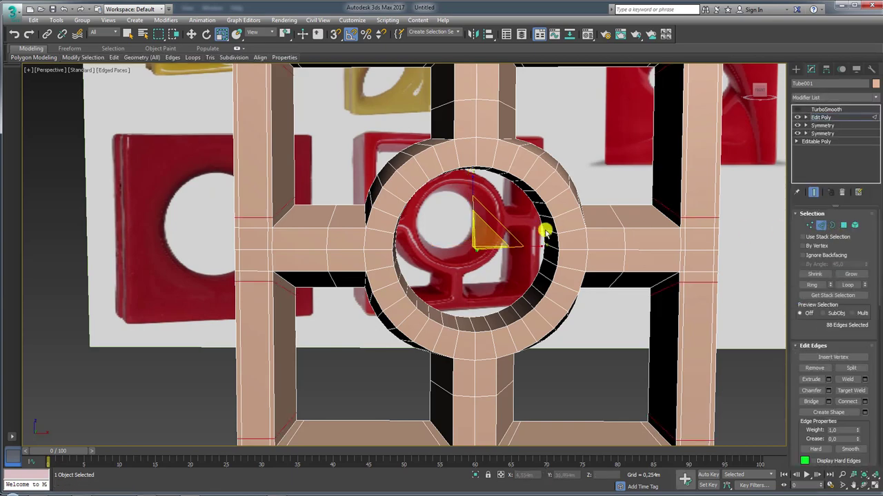
pyautogui.moveTo(547, 230)
pyautogui.keyDown('alt'); pyautogui.mouseDown(button='middle')
pyautogui.moveTo(587, 233)
pyautogui.moveTo(556, 233)
pyautogui.mouseUp(button='middle'); pyautogui.keyUp('alt')
pyautogui.click(556, 231)
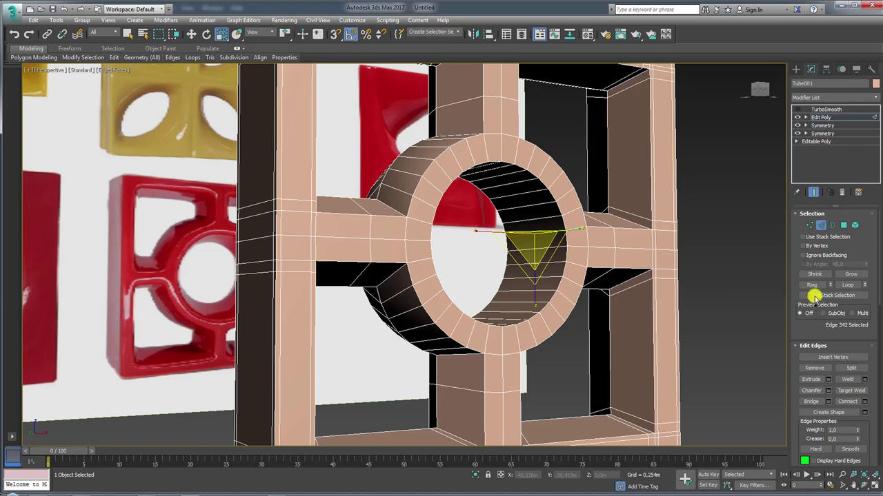
pyautogui.click(811, 284)
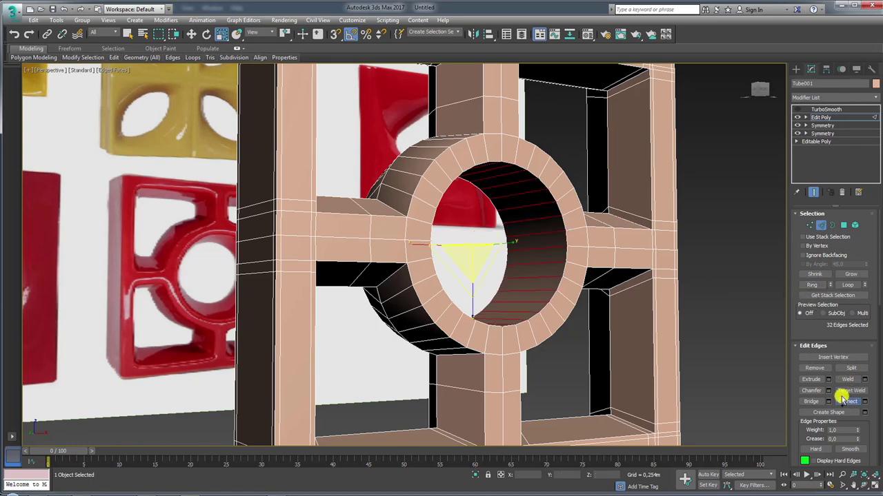
pyautogui.moveTo(581, 282)
pyautogui.keyDown('alt'); pyautogui.mouseDown(button='middle')
pyautogui.moveTo(463, 289)
pyautogui.moveTo(506, 272)
pyautogui.moveTo(489, 276)
pyautogui.mouseUp(button='middle'); pyautogui.keyUp('alt')
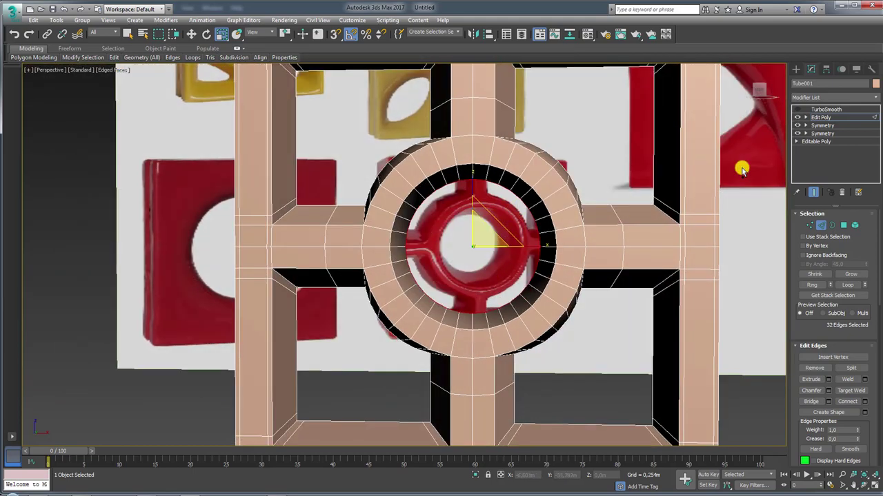
pyautogui.click(807, 109)
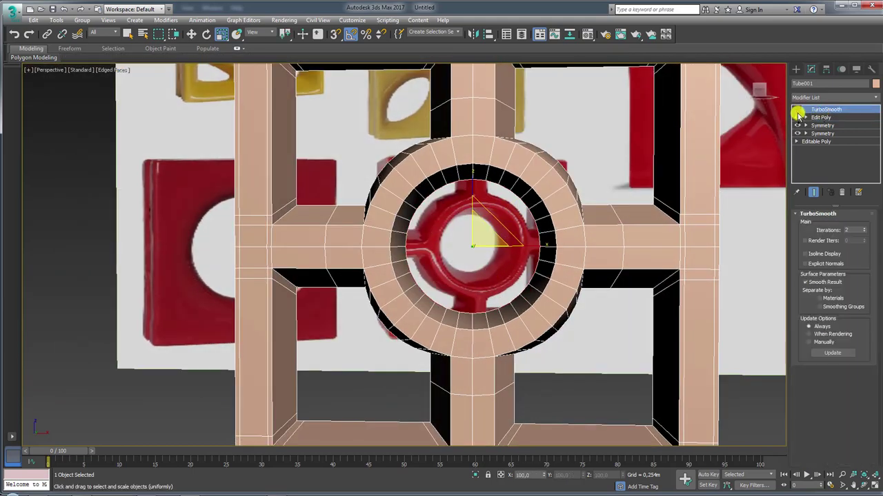
# - Turn TurboSmooth display back on with isoline display and view the block at three-quarters
pyautogui.click(797, 109)
pyautogui.scroll(-3, 610, 178)
pyautogui.moveTo(611, 177)
pyautogui.keyDown('alt'); pyautogui.mouseDown(button='middle')
pyautogui.moveTo(581, 199)
pyautogui.moveTo(590, 200)
pyautogui.moveTo(512, 211)
pyautogui.moveTo(542, 227)
pyautogui.moveTo(562, 222)
pyautogui.mouseUp(button='middle'); pyautogui.keyUp('alt')
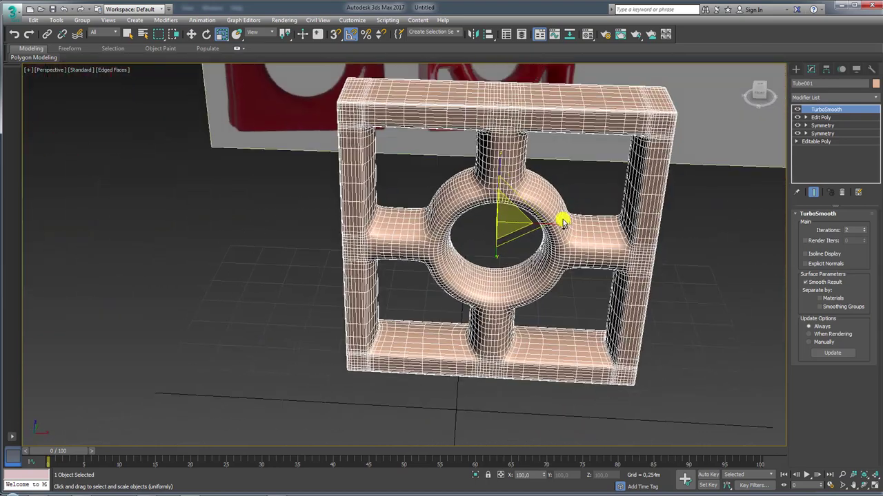
pyautogui.scroll(-5, 562, 223)
pyautogui.click(805, 254)
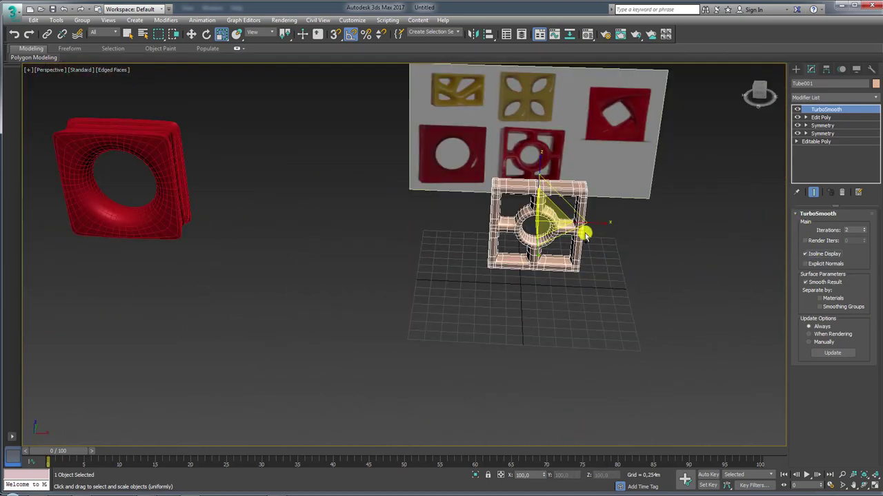
pyautogui.scroll(4, 583, 232)
pyautogui.scroll(-2, 568, 234)
pyautogui.scroll(-2, 564, 232)
# - Move the tube block left and slightly up, framing it beside the reference photo
pyautogui.press('w')
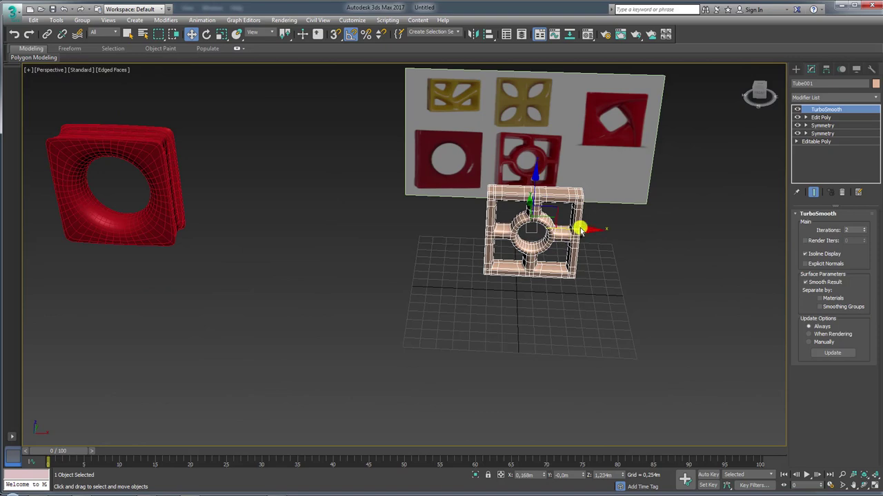
pyautogui.moveTo(581, 229); pyautogui.dragTo(290, 233)
pyautogui.keyDown('alt'); pyautogui.moveTo(290, 232); pyautogui.dragTo(242, 207, button='middle'); pyautogui.keyUp('alt')
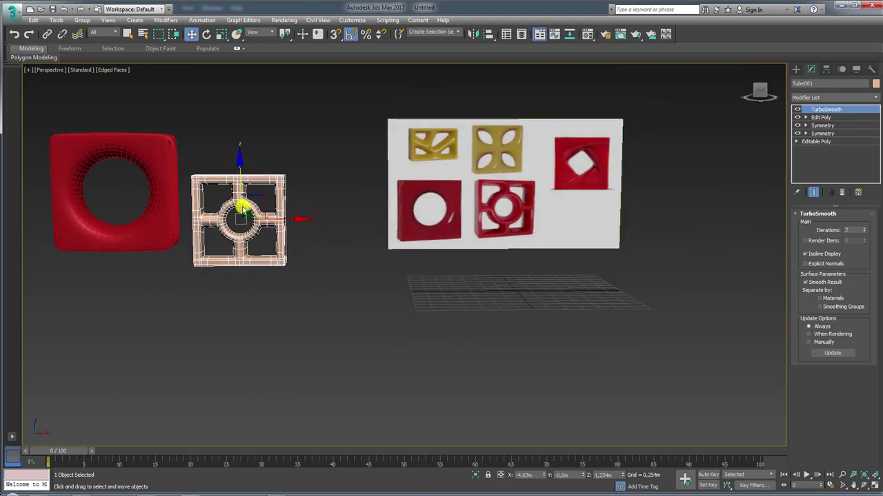
pyautogui.moveTo(243, 206); pyautogui.dragTo(241, 172)
pyautogui.press('r')
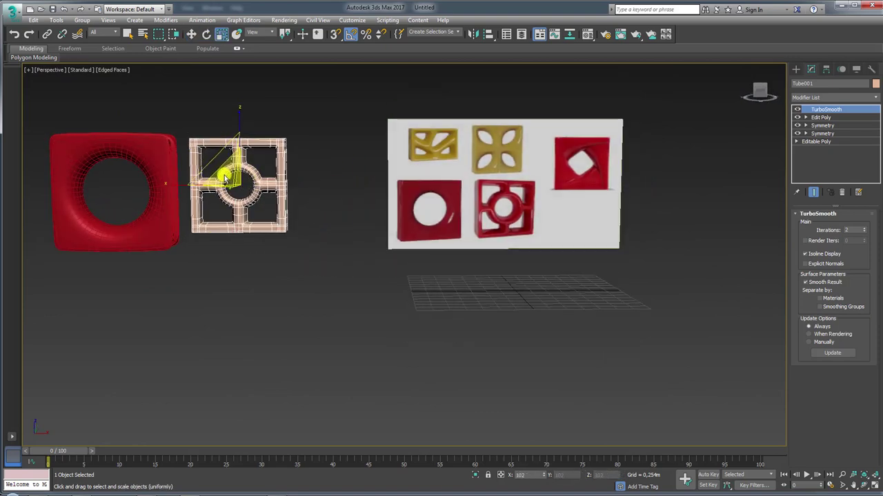
pyautogui.moveTo(419, 173); pyautogui.dragTo(479, 212, button='middle')
pyautogui.scroll(3, 497, 209)
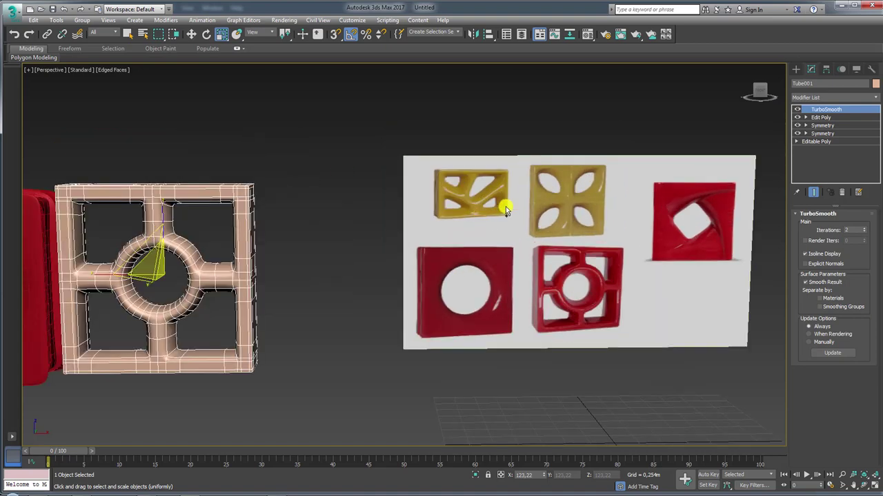
pyautogui.scroll(2, 505, 207)
pyautogui.moveTo(405, 238)
pyautogui.mouseDown()
pyautogui.moveTo(396, 170)
pyautogui.moveTo(512, 145)
pyautogui.moveTo(516, 231)
pyautogui.moveTo(373, 234)
pyautogui.mouseUp()
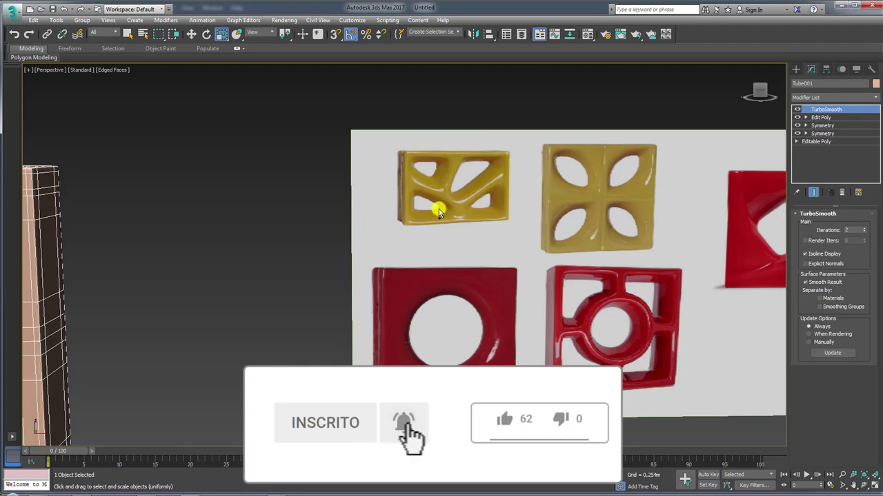
# - Pan the front view across the reference photo
pyautogui.moveTo(438, 209); pyautogui.dragTo(454, 243, button='middle')
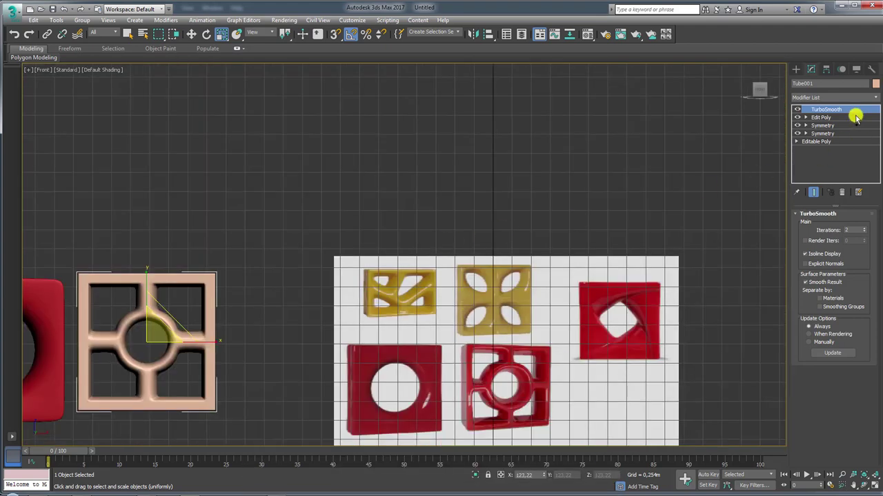
# - Create a 0.484 m × 0.954 m pink plane above the yellow reference blocks
pyautogui.click(796, 69)
pyautogui.click(851, 166)
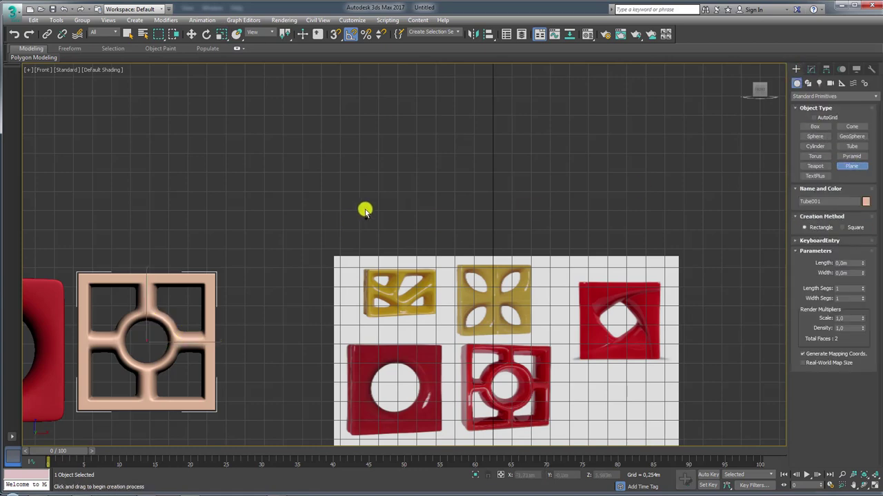
pyautogui.moveTo(367, 209); pyautogui.dragTo(440, 245)
pyautogui.press('r')
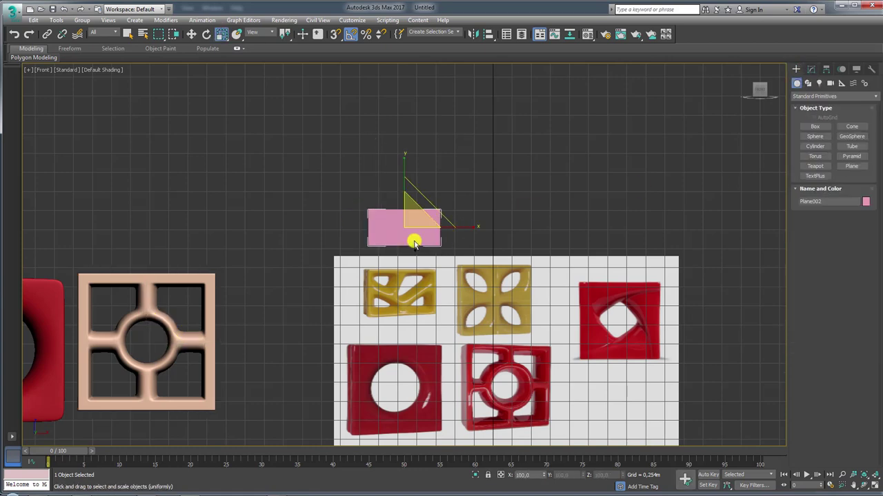
pyautogui.scroll(5, 414, 243)
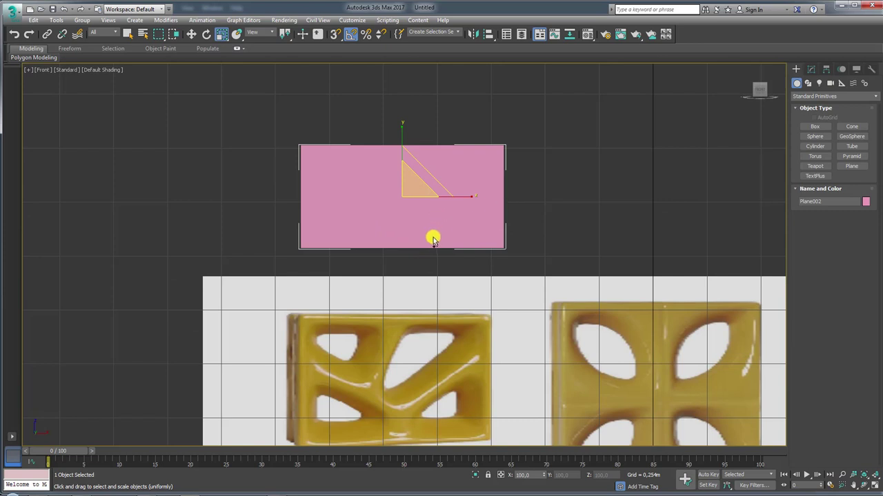
pyautogui.moveTo(432, 239); pyautogui.dragTo(429, 214, button='middle')
# - Review the plane's parameters in Modify, hiding the grid and toggling edged faces
pyautogui.press('F4')
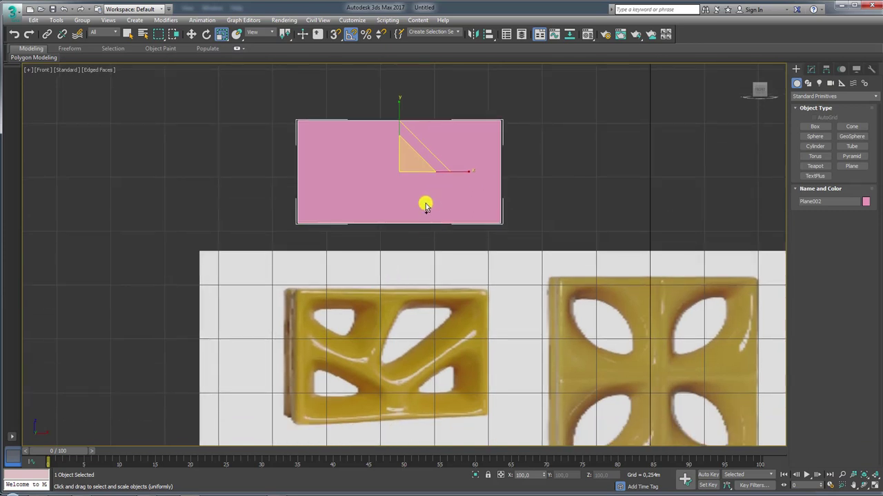
pyautogui.click(811, 69)
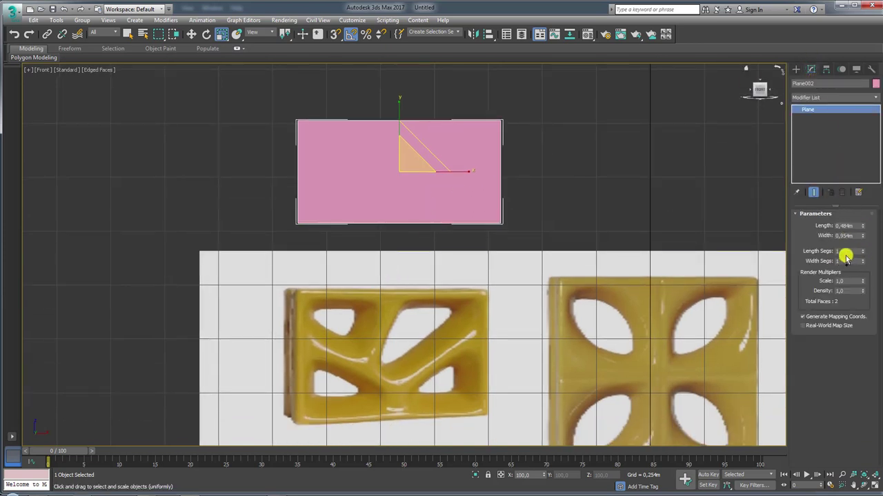
pyautogui.press('g')
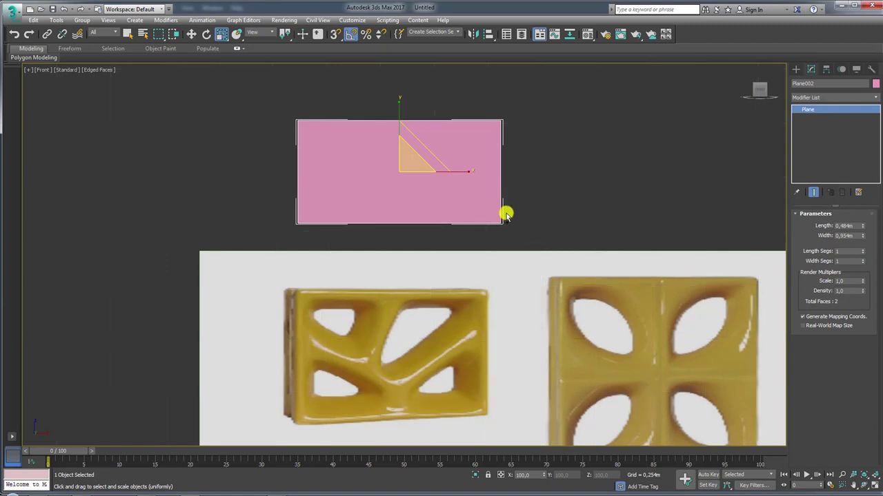
pyautogui.press('F4')
pyautogui.rightClick(415, 173)
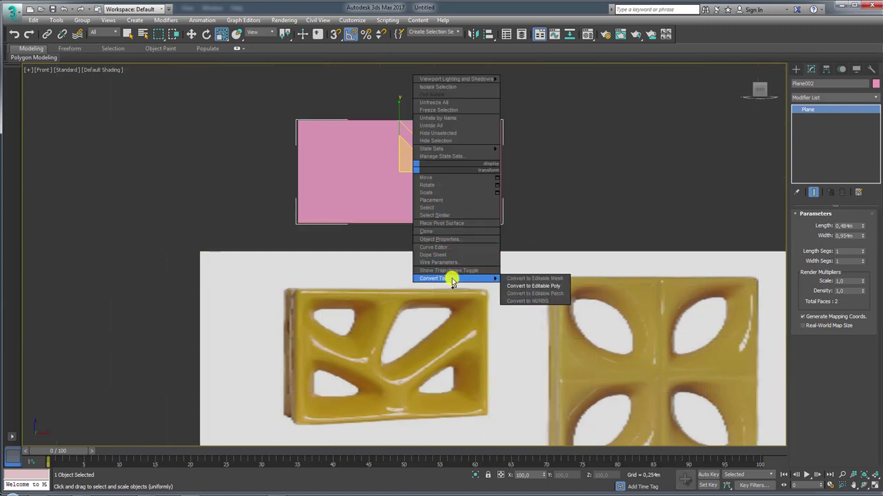
# - Convert the plane to Editable Poly in Vertex mode and frame the yellow blocks
pyautogui.click(528, 288)
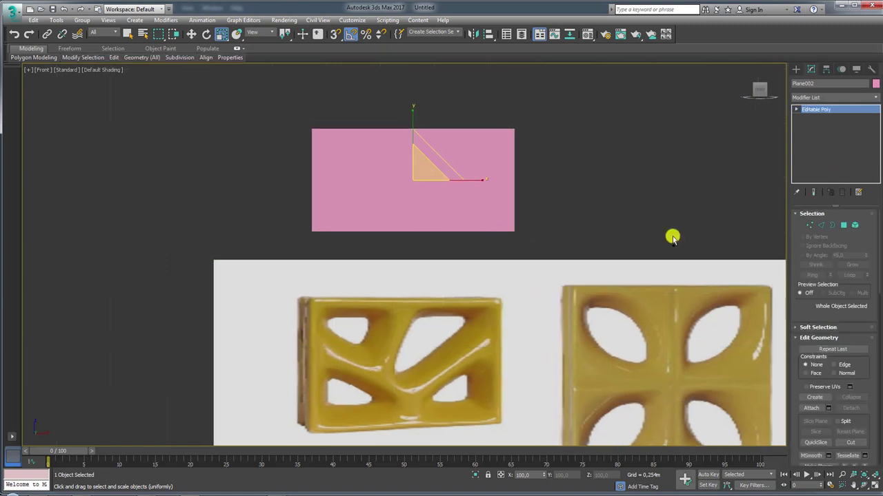
pyautogui.click(809, 224)
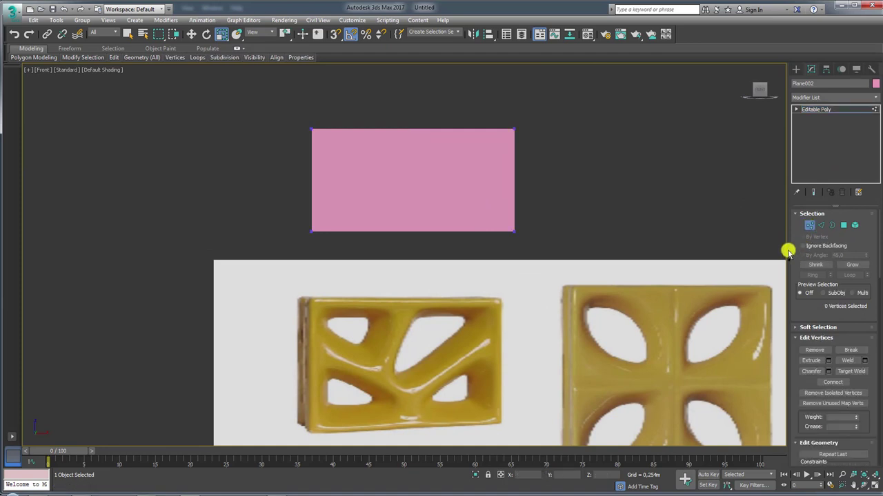
pyautogui.moveTo(786, 253); pyautogui.dragTo(774, 254)
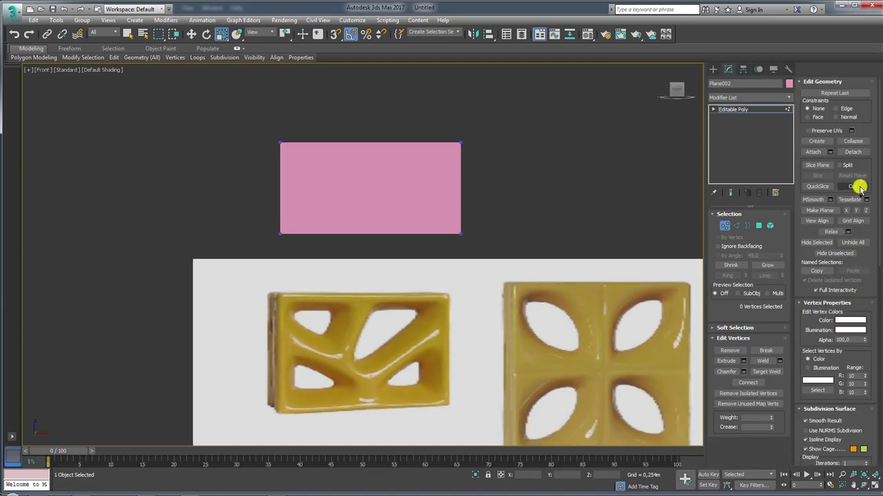
pyautogui.scroll(1, 351, 203)
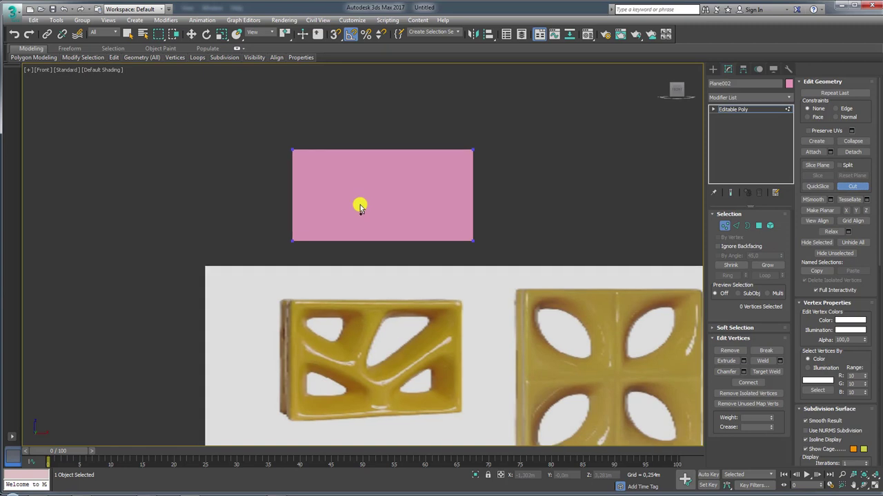
pyautogui.scroll(3, 344, 180)
pyautogui.scroll(2, 320, 145)
pyautogui.press('F4')
pyautogui.scroll(-2, 329, 171)
pyautogui.moveTo(335, 184); pyautogui.dragTo(264, 154, button='middle')
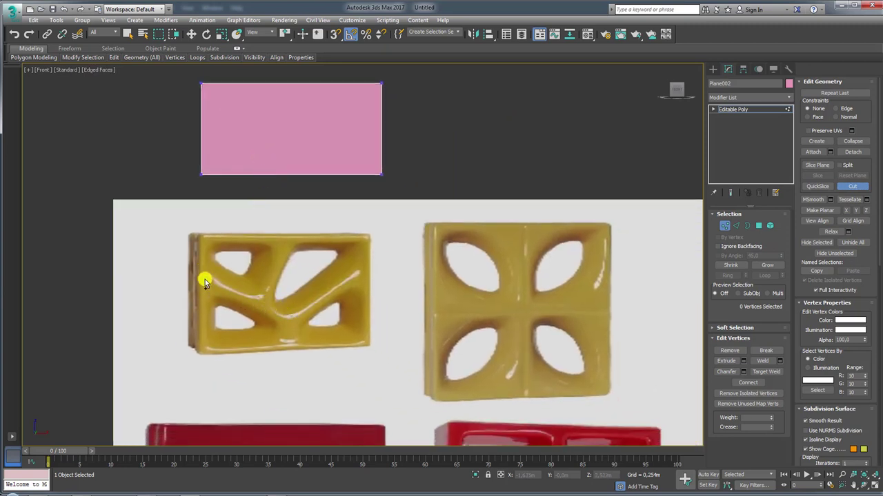
# - Cut diagonal edges from the plane's left, right and top edges matching the yellow tile
pyautogui.moveTo(205, 279); pyautogui.dragTo(314, 339)
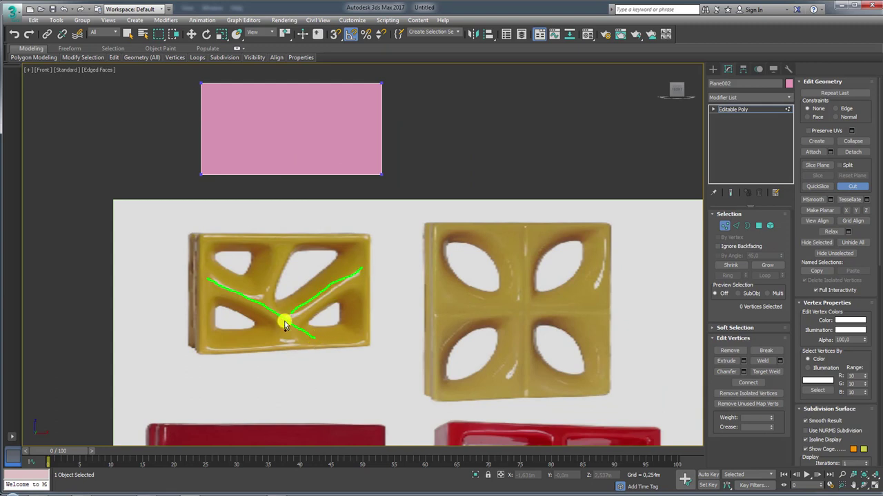
pyautogui.moveTo(282, 249); pyautogui.dragTo(261, 308)
pyautogui.press('Escape')
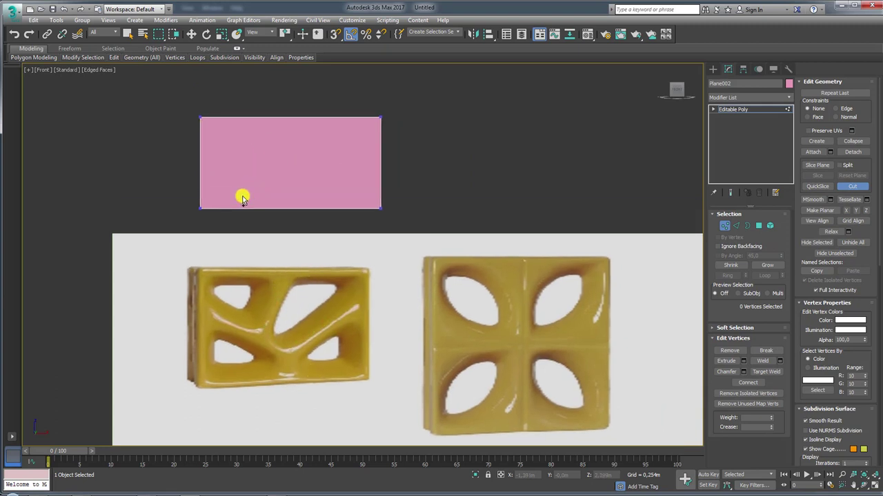
pyautogui.click(198, 151)
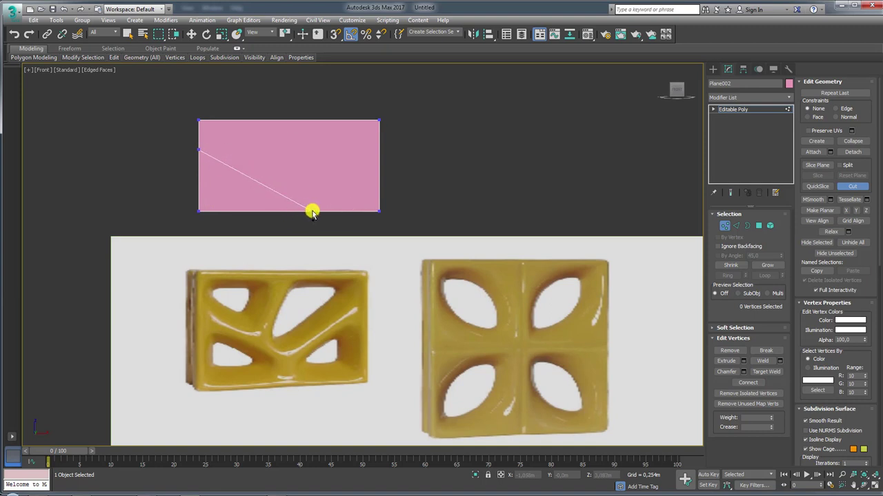
pyautogui.click(378, 148)
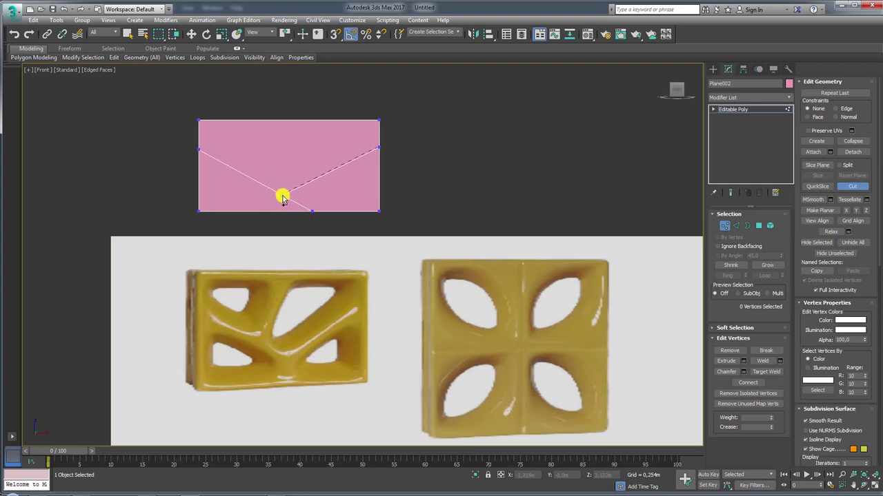
pyautogui.click(261, 121)
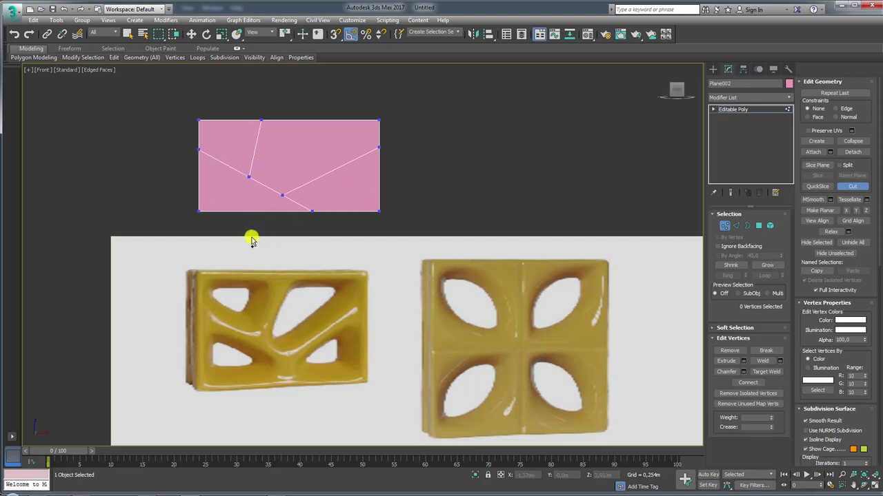
pyautogui.click(760, 227)
# - End the cut, select all four Plane002 polygons, and inset them into thin borders
pyautogui.rightClick(364, 177)
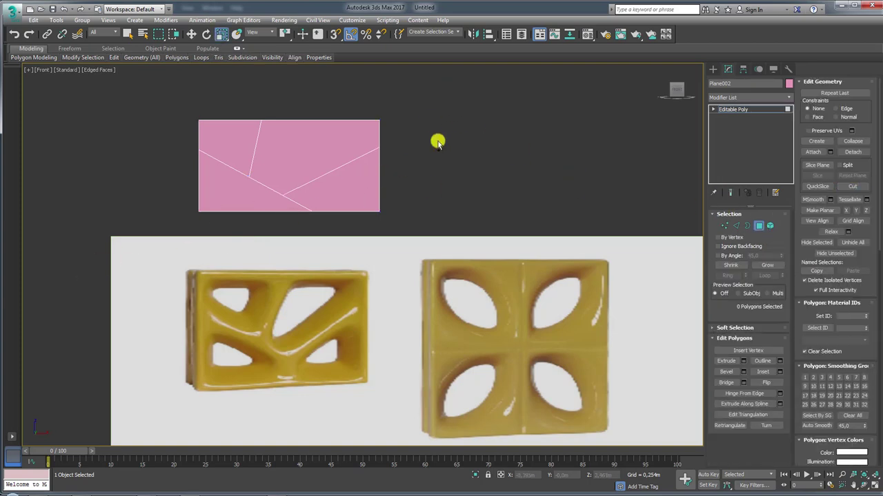
pyautogui.rightClick(437, 140)
pyautogui.moveTo(438, 95); pyautogui.dragTo(207, 207)
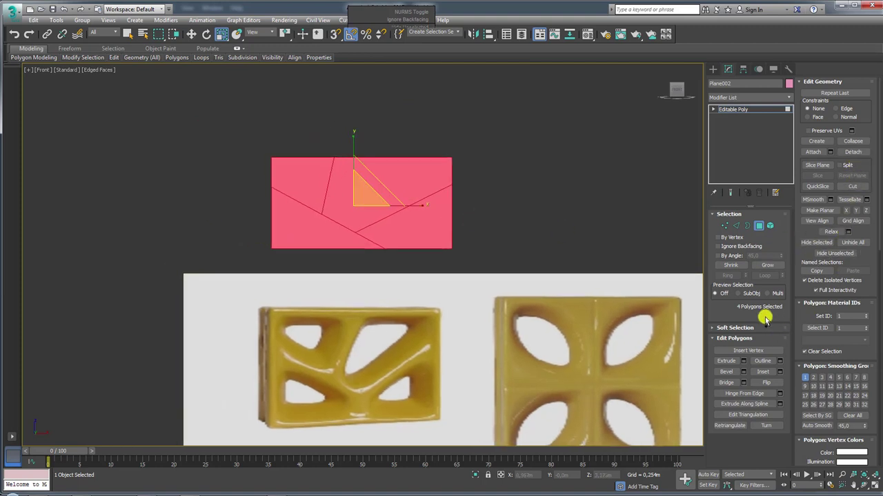
pyautogui.click(762, 372)
pyautogui.moveTo(404, 228); pyautogui.dragTo(782, 356)
pyautogui.click(780, 372)
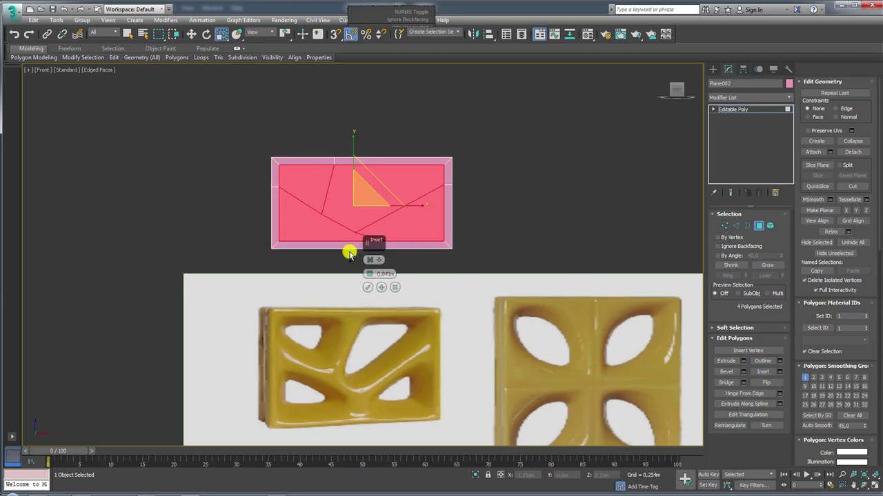